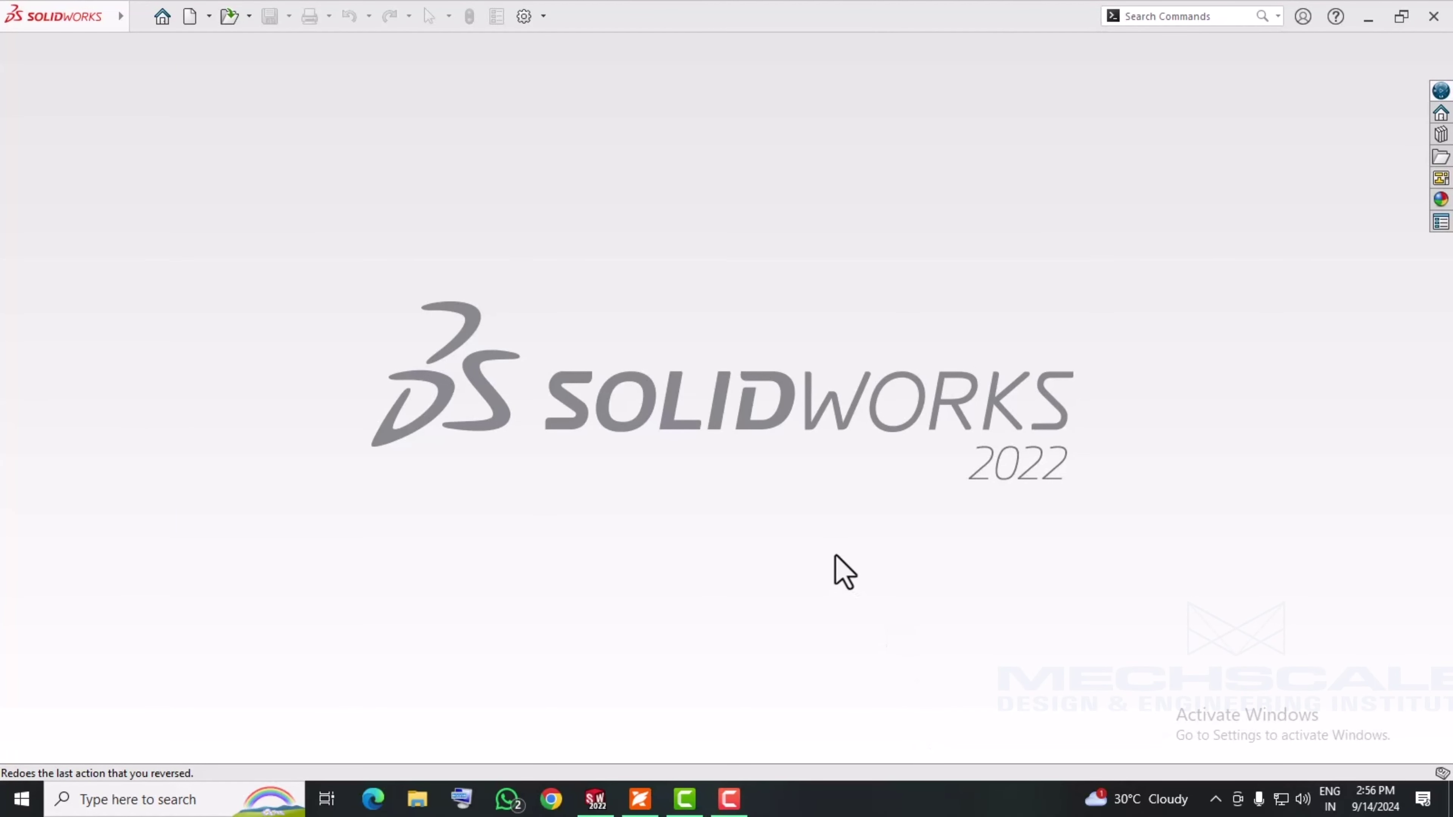
- Create a new part document (Part8) and bring up the bracket drawing Feature PDF-1.pdf
left_click(182, 23)
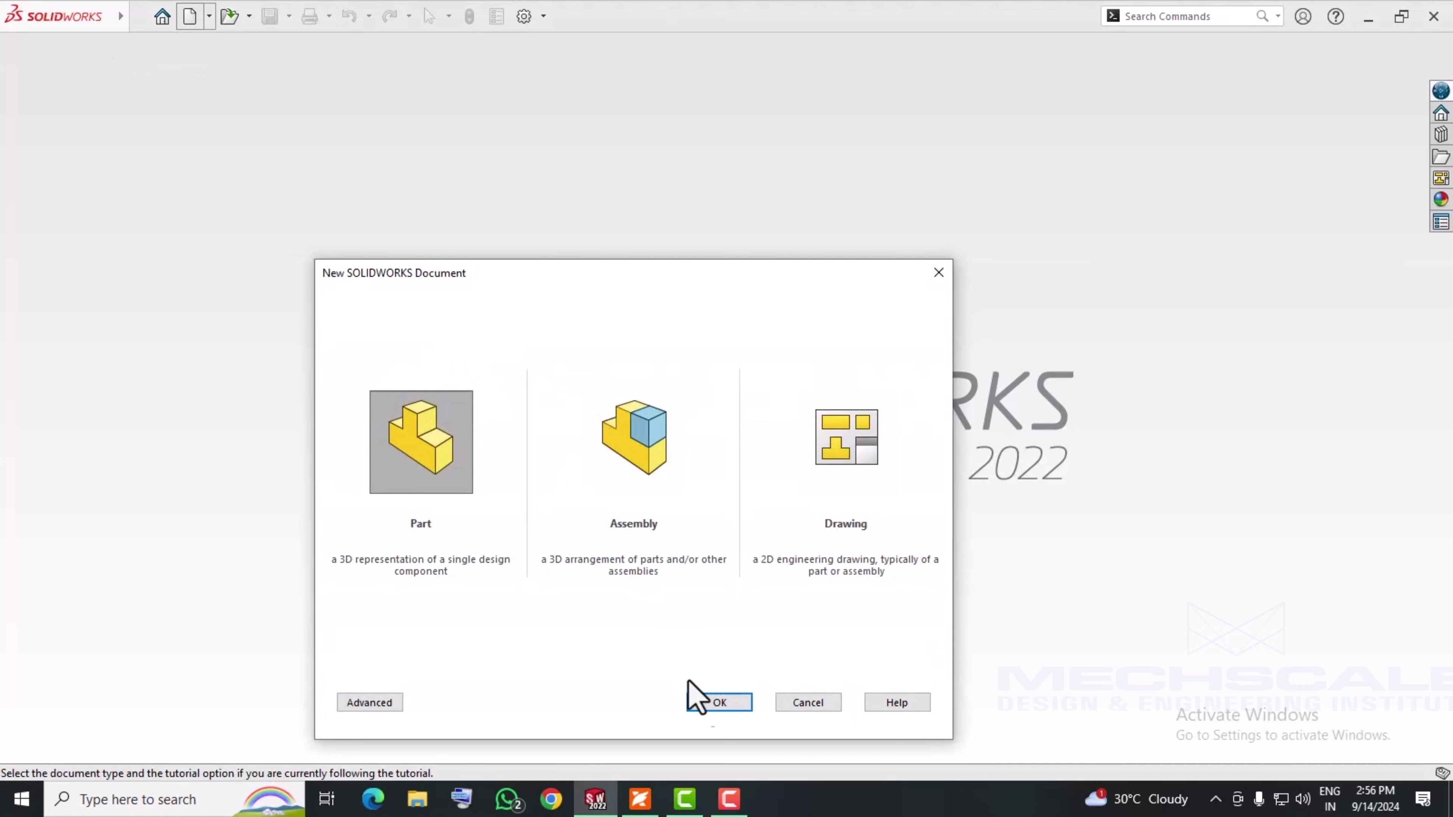
left_click(712, 703)
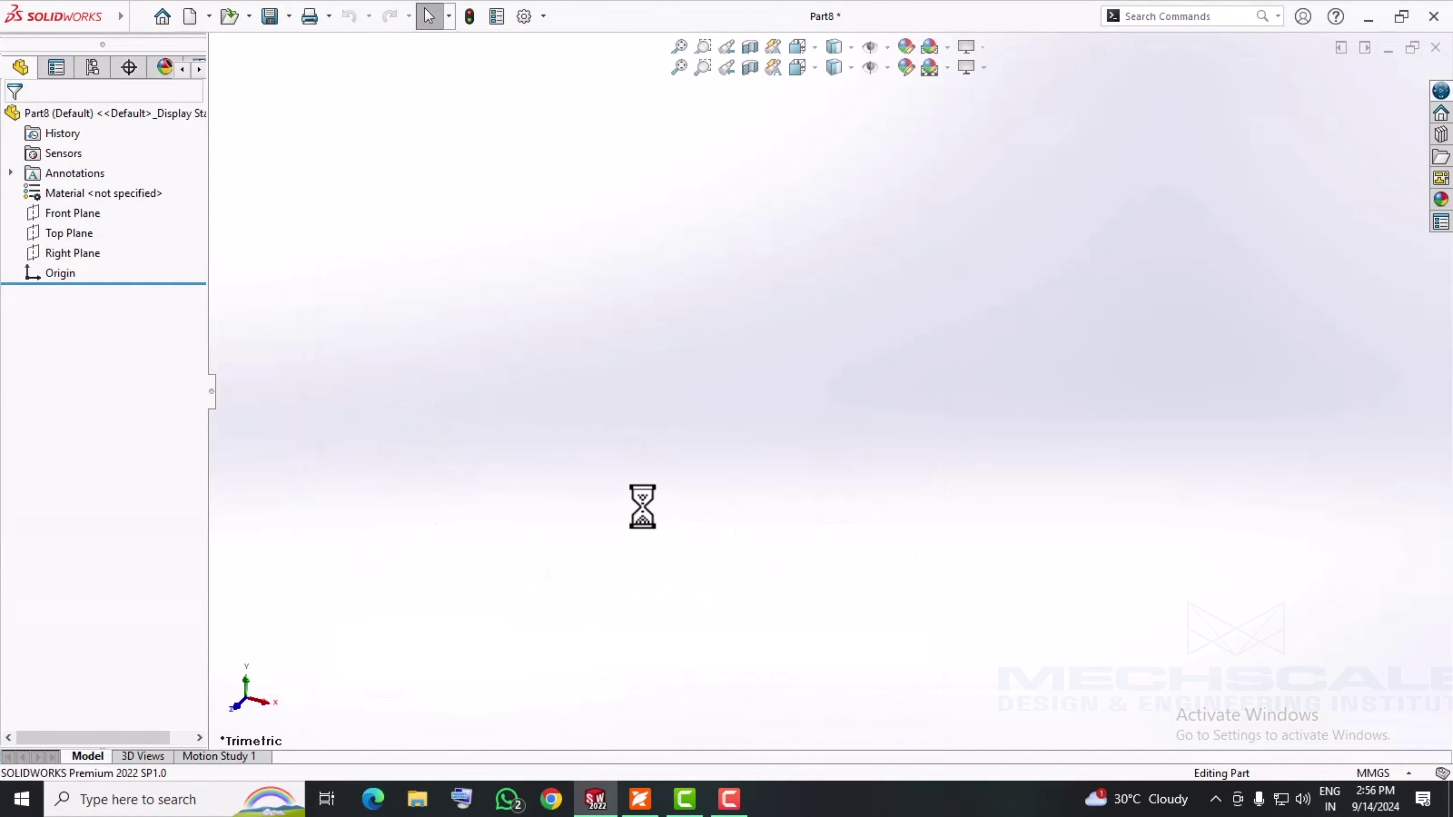
left_click(635, 802)
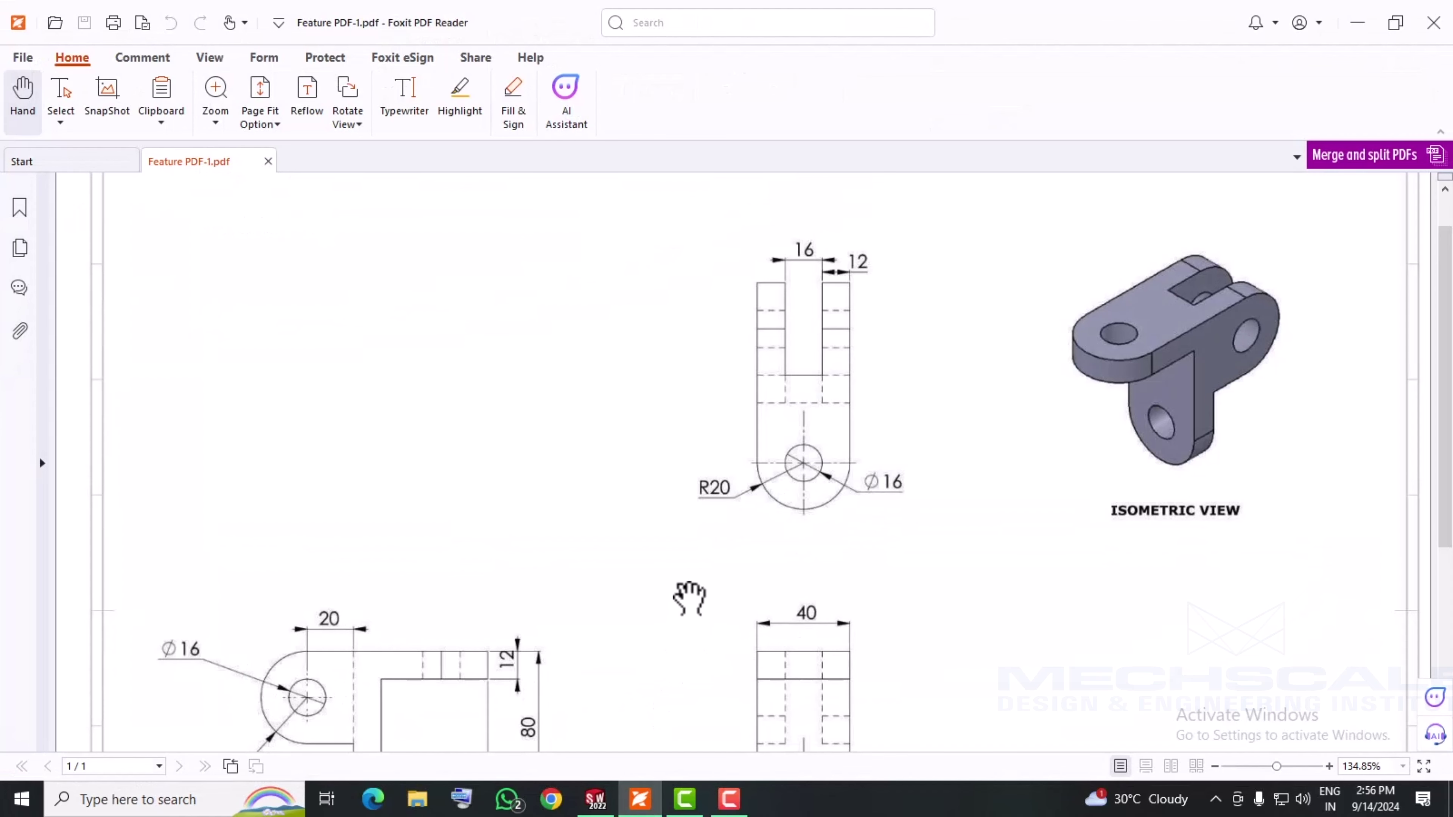
scroll(689, 598, "down", 2)
scroll(690, 598, "down", 2)
scroll(689, 598, "up", 3)
scroll(690, 598, "up", 1)
scroll(725, 616, "down", 1)
scroll(725, 617, "down", 2)
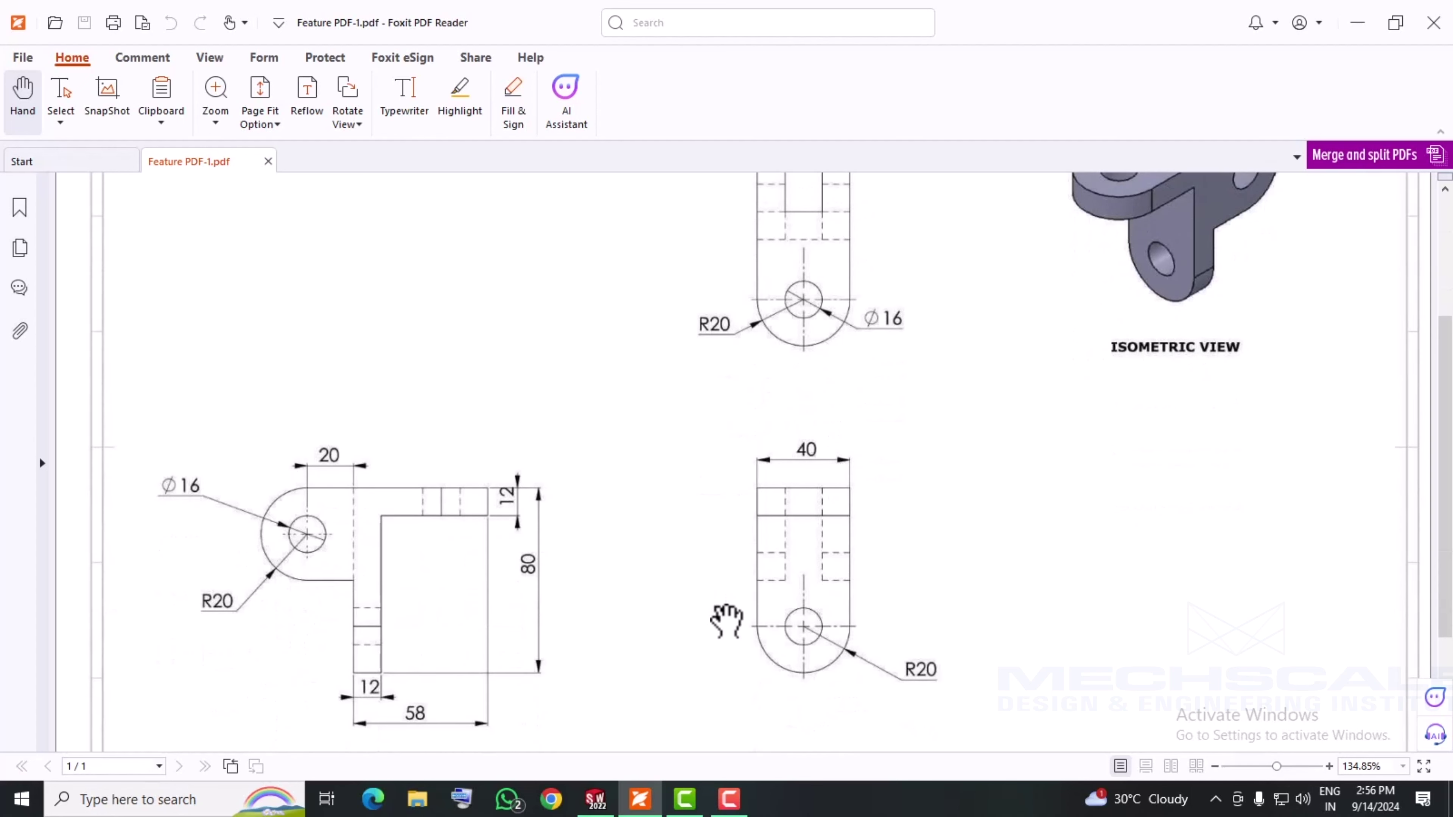
scroll(769, 610, "down", 1)
scroll(768, 618, "up", 2)
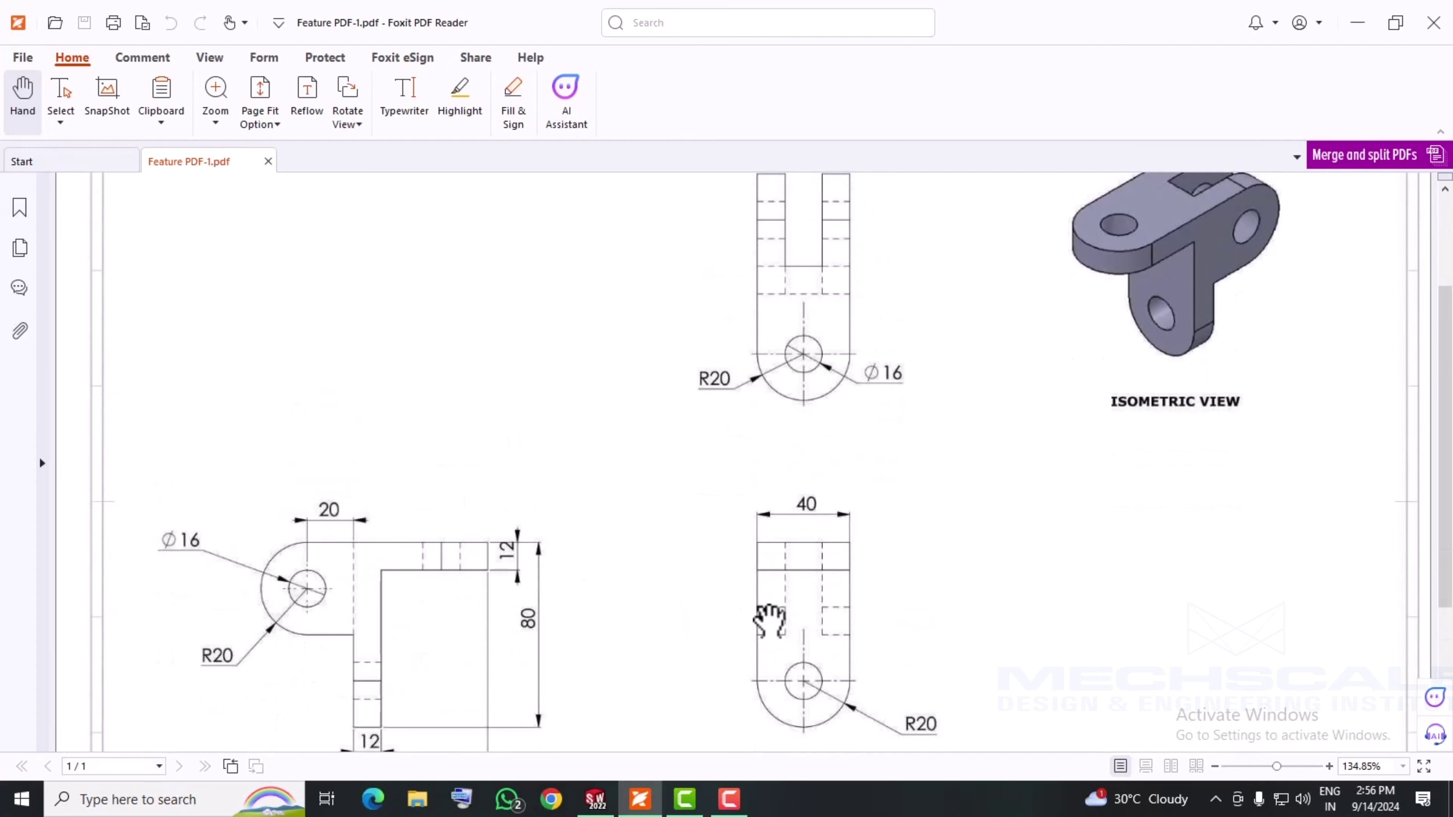
scroll(770, 621, "up", 2)
mouse_move(1273, 388)
left_mouse_down()
mouse_move(1274, 438)
mouse_move(1262, 222)
mouse_move(1261, 334)
left_mouse_up()
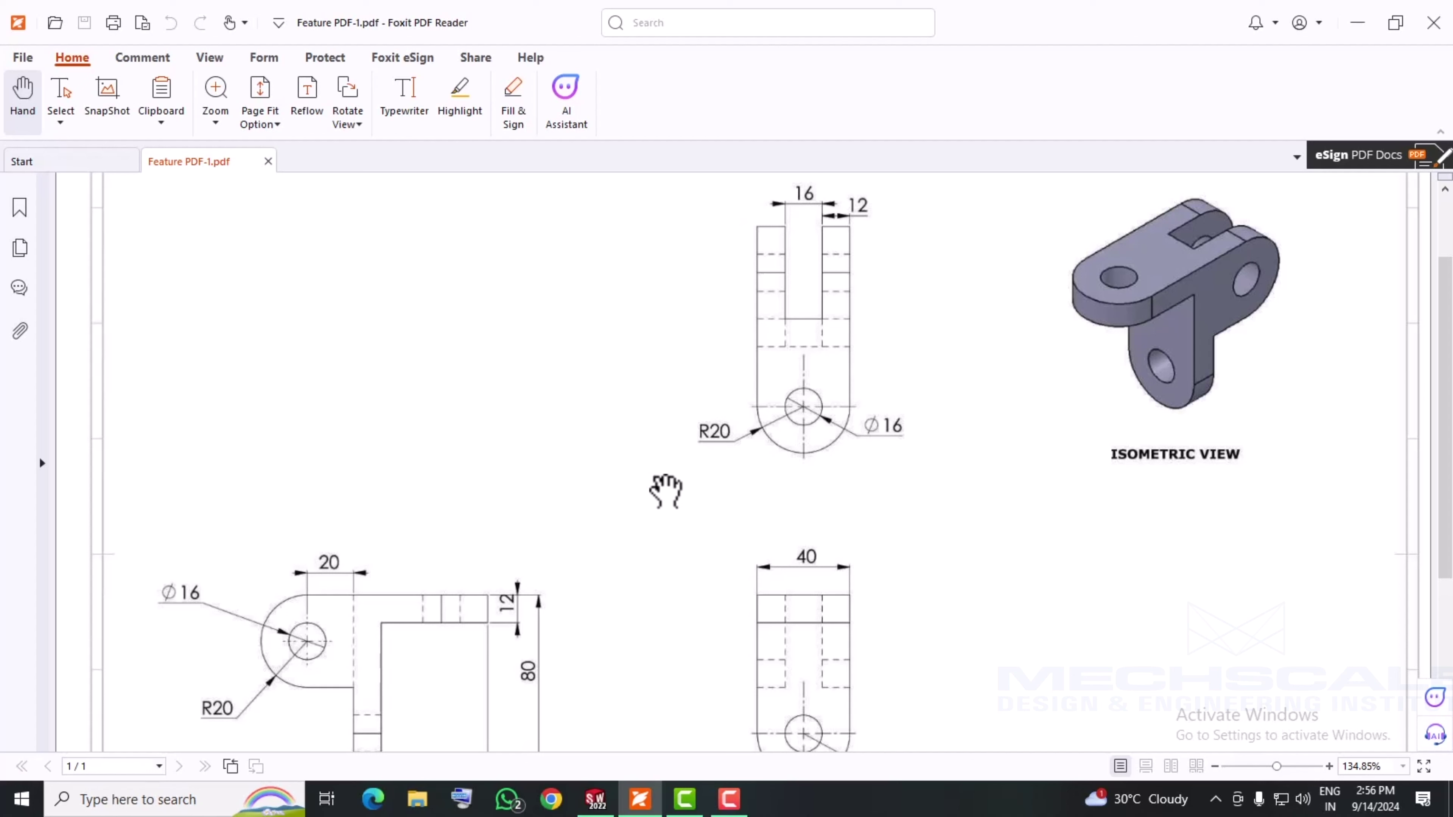
scroll(665, 491, "down", 1)
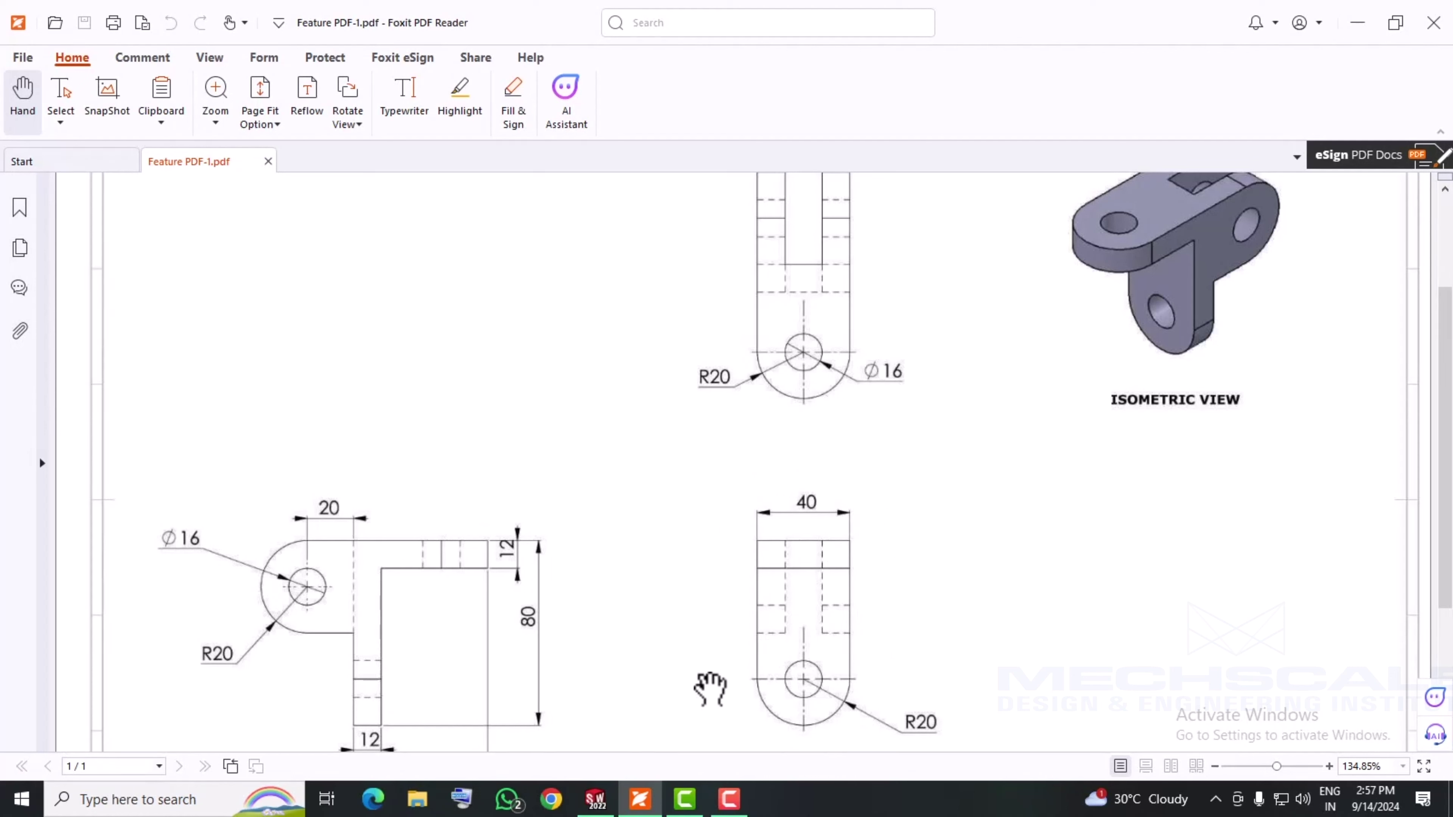
scroll(691, 653, "down", 2)
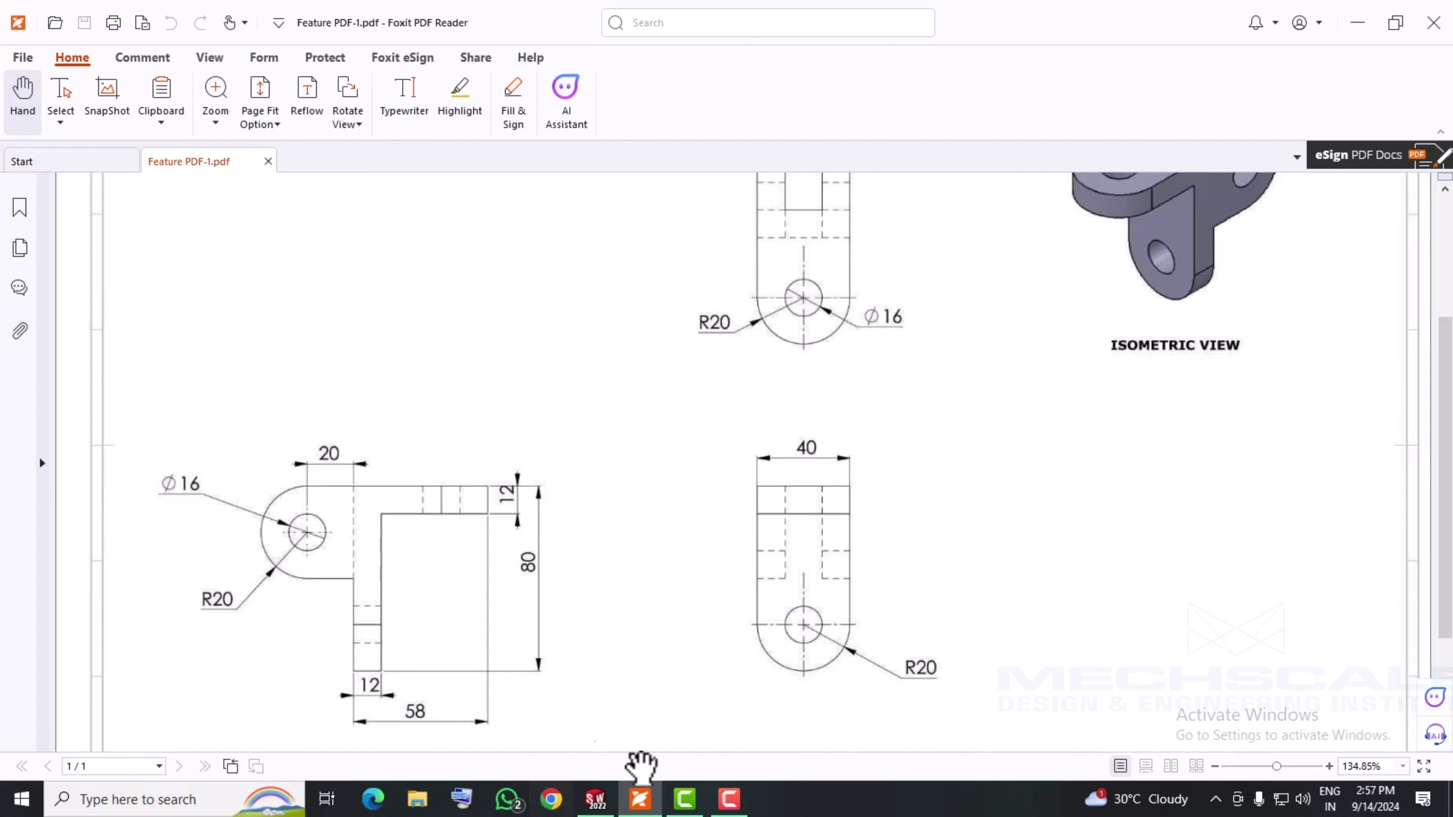
- Sketch a 40 mm horizontal construction centerline centred on the origin on the Front Plane
left_click(595, 798)
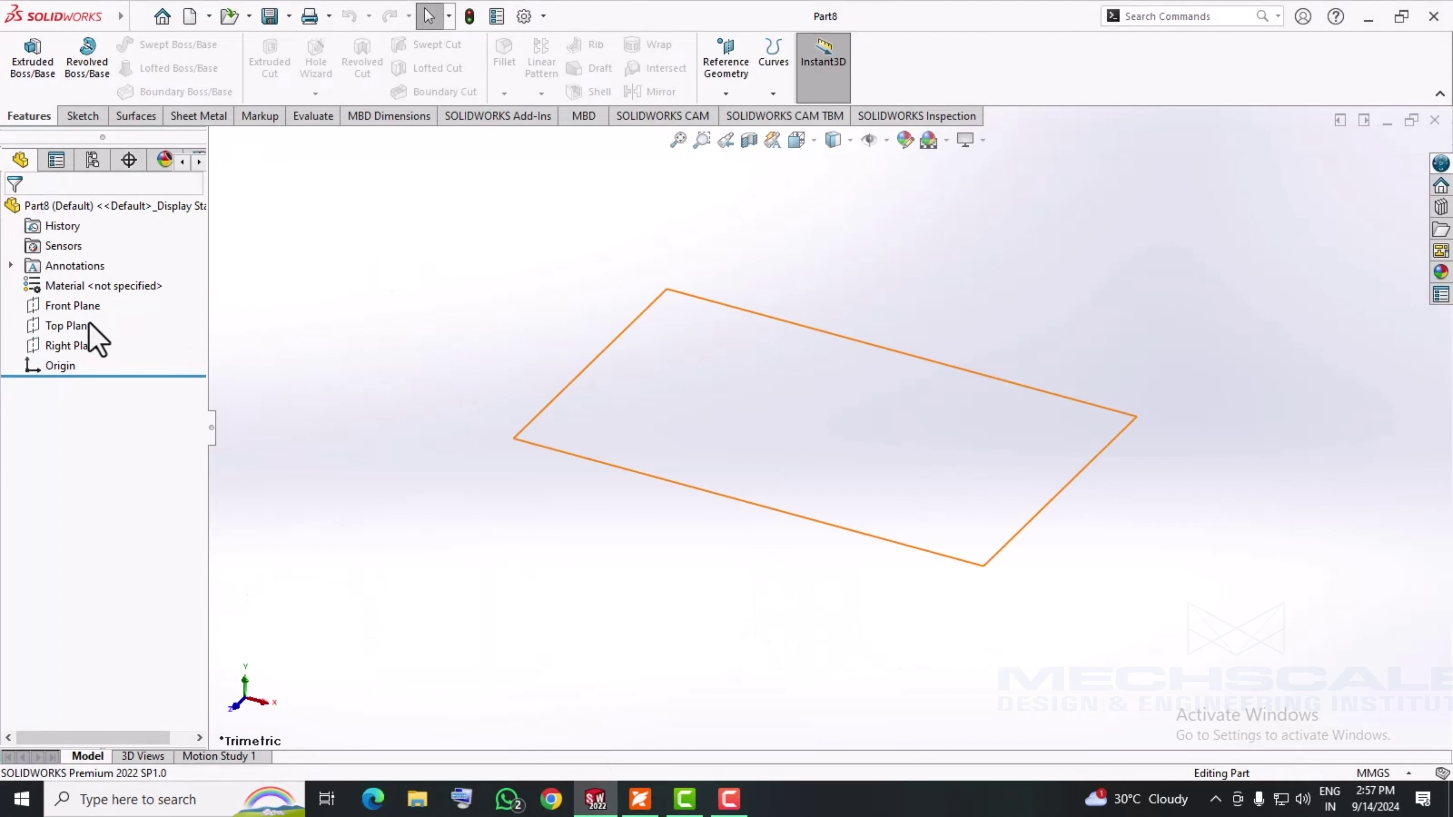
right_click(74, 309)
left_click(172, 273)
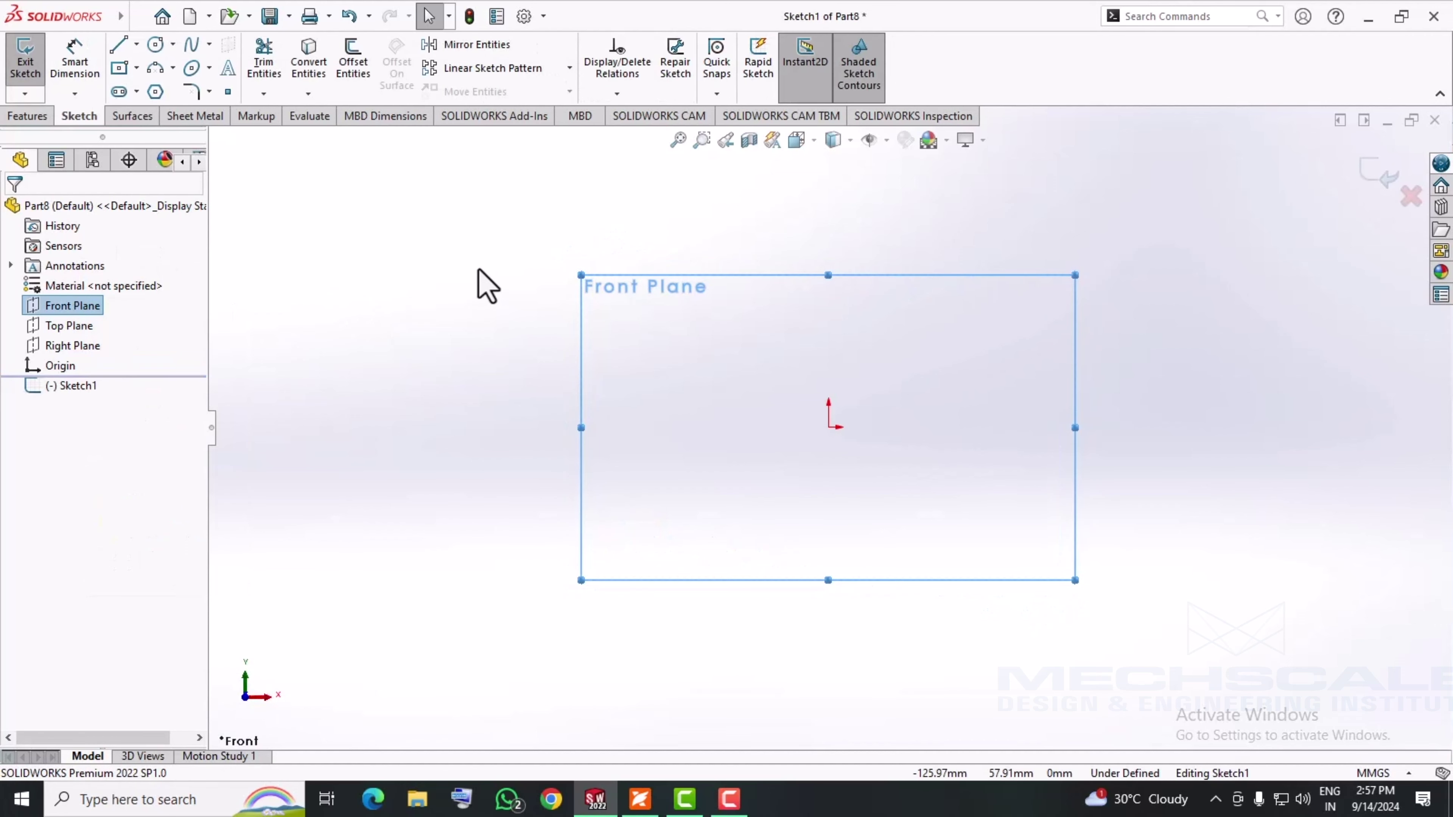
left_click(136, 46)
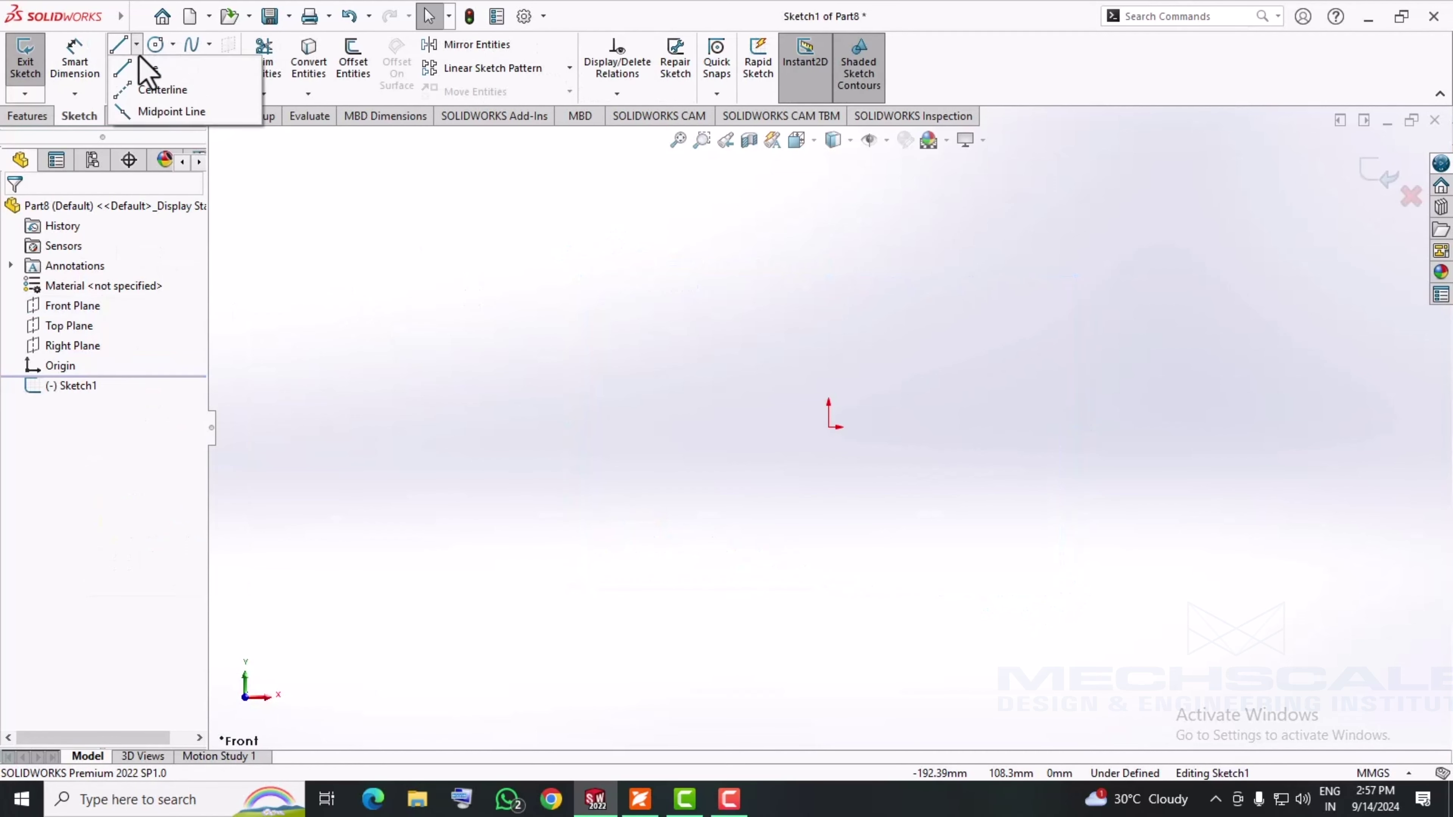
left_click(166, 95)
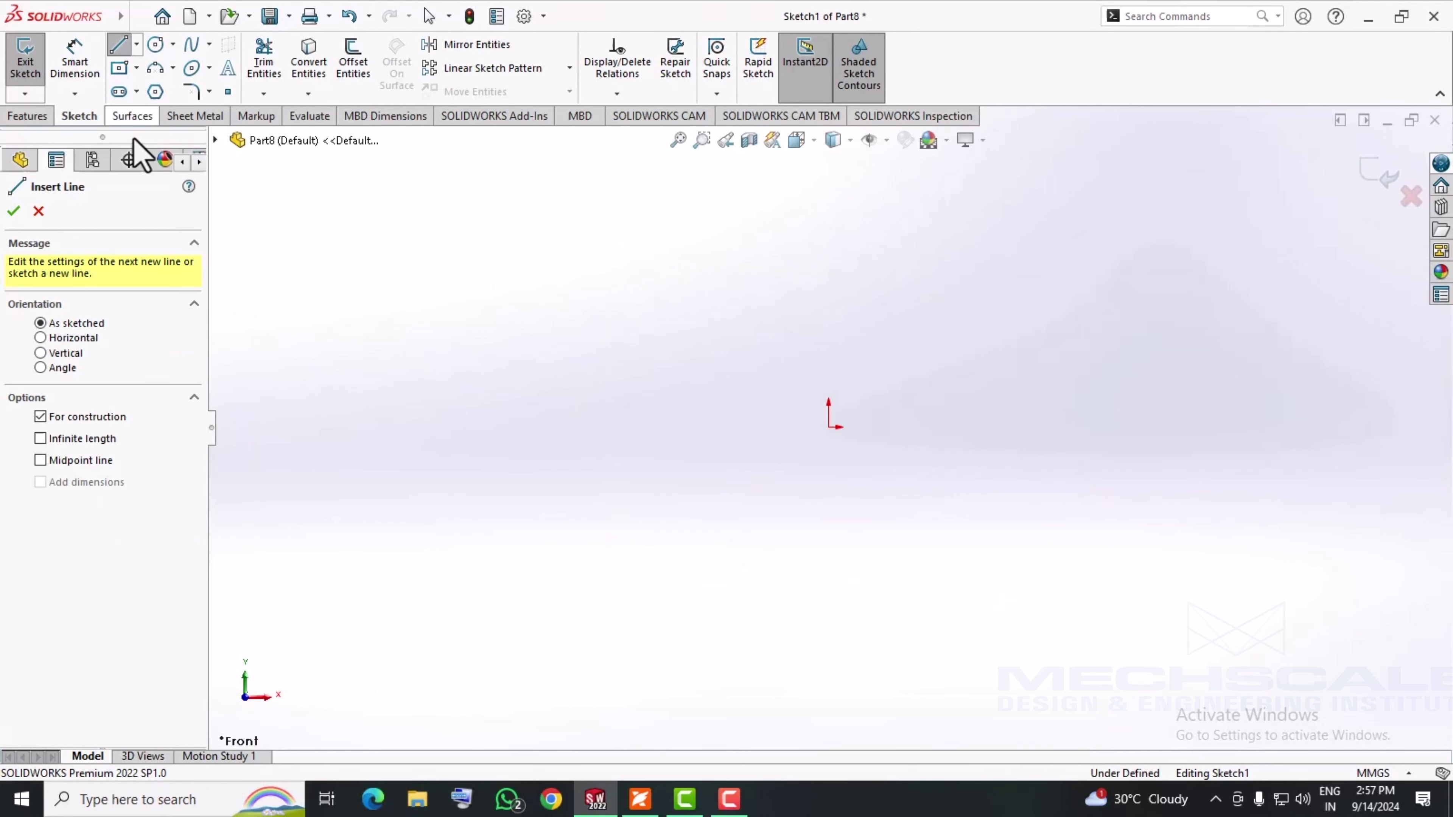
left_click(86, 462)
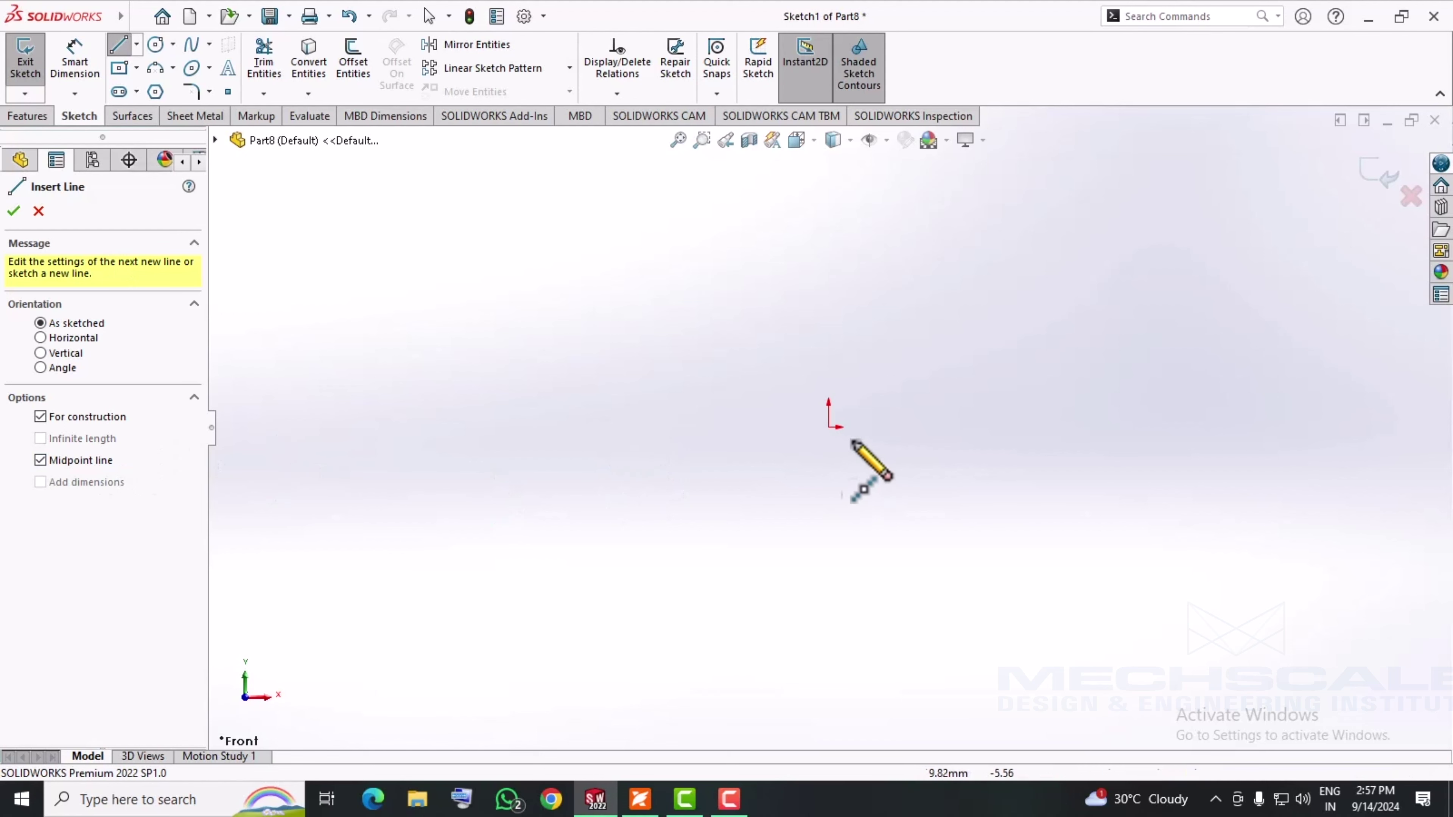
left_click(828, 427)
type("20")
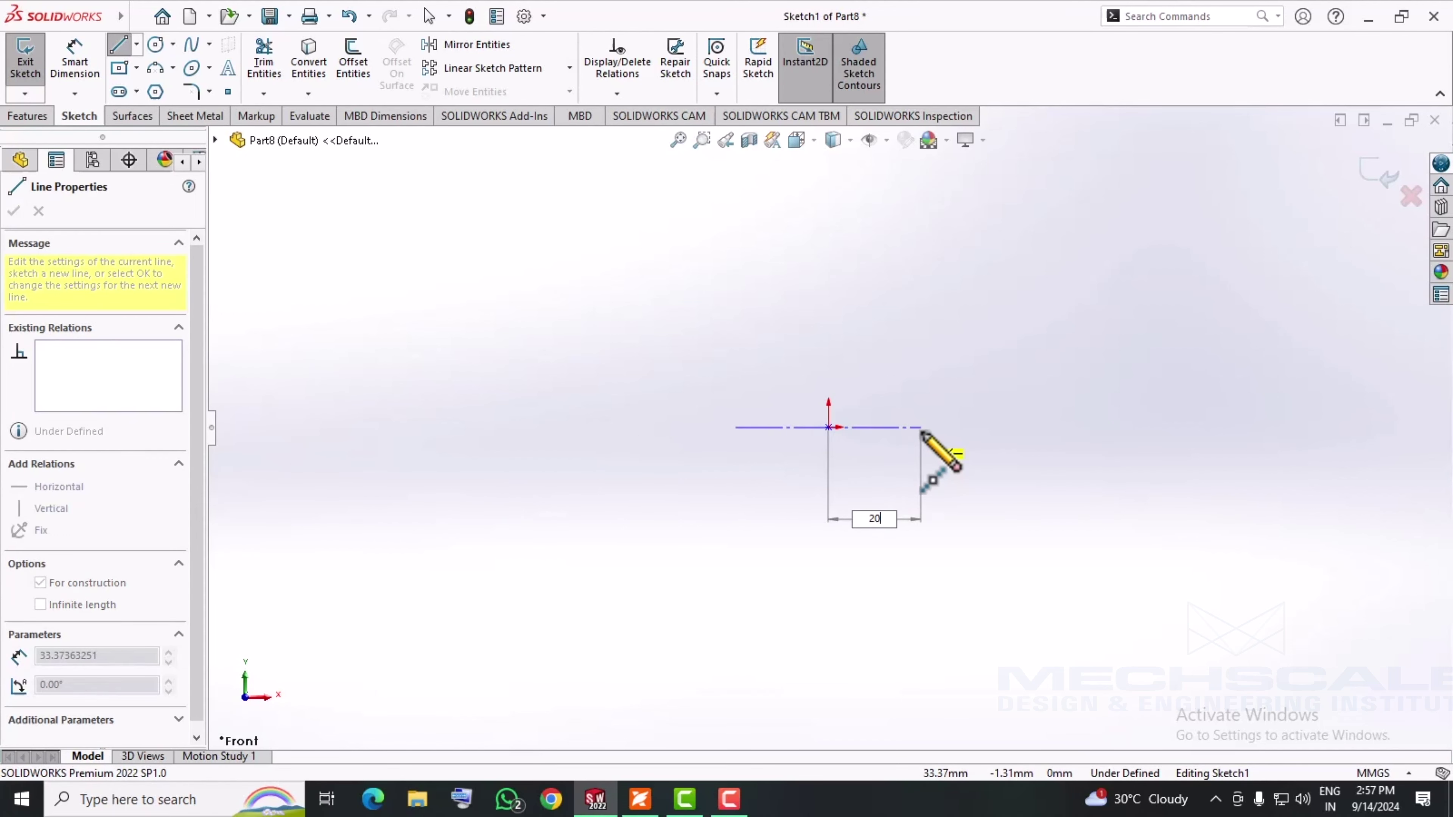
key("Return")
right_click(947, 369)
left_click(983, 391)
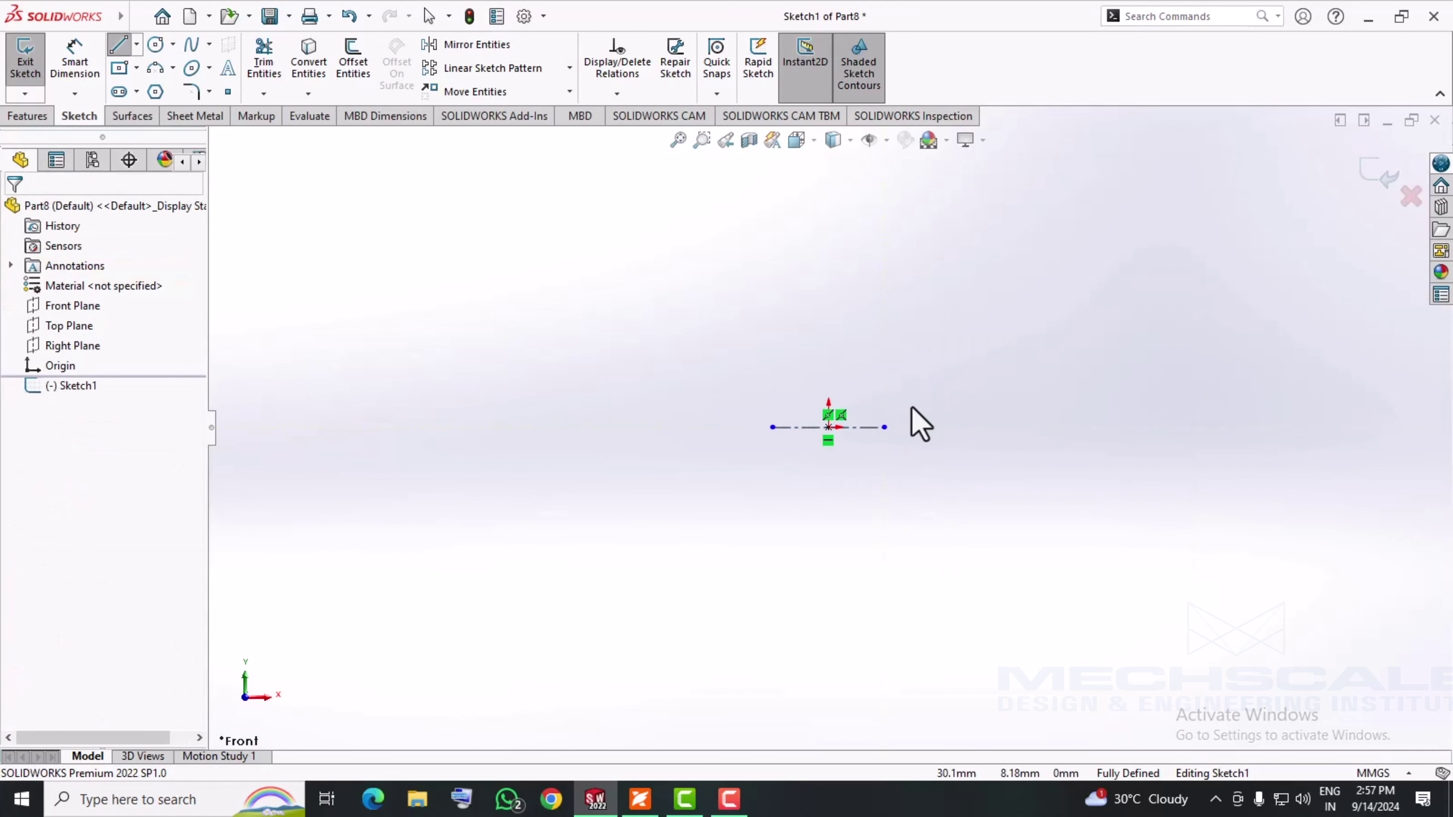
- Check the centerline's dimension with Smart Dimension, then leave dimensioning
left_click(75, 63)
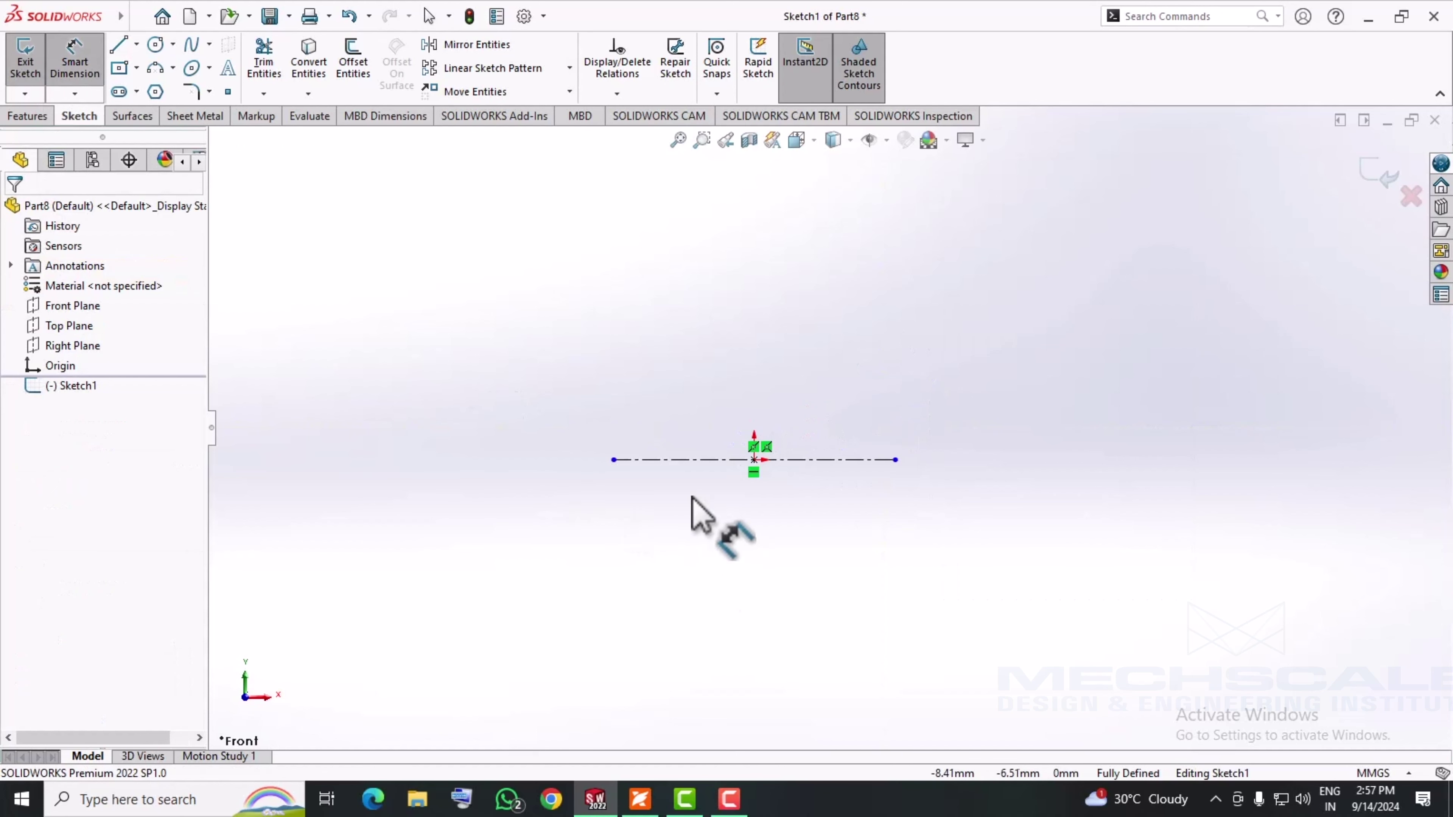
left_click(692, 460)
key("Escape")
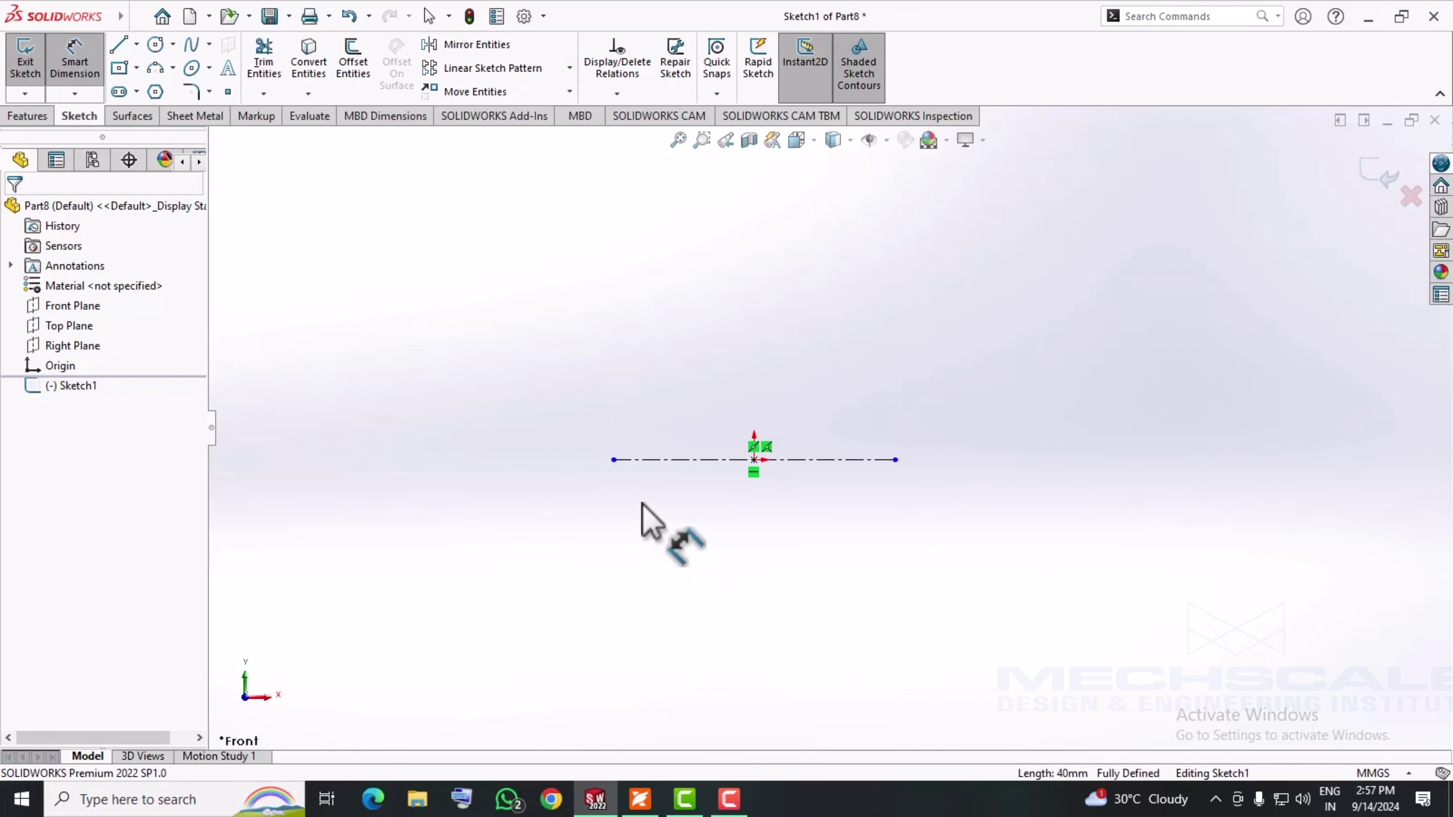
scroll(828, 343, "up", 3)
key("Escape")
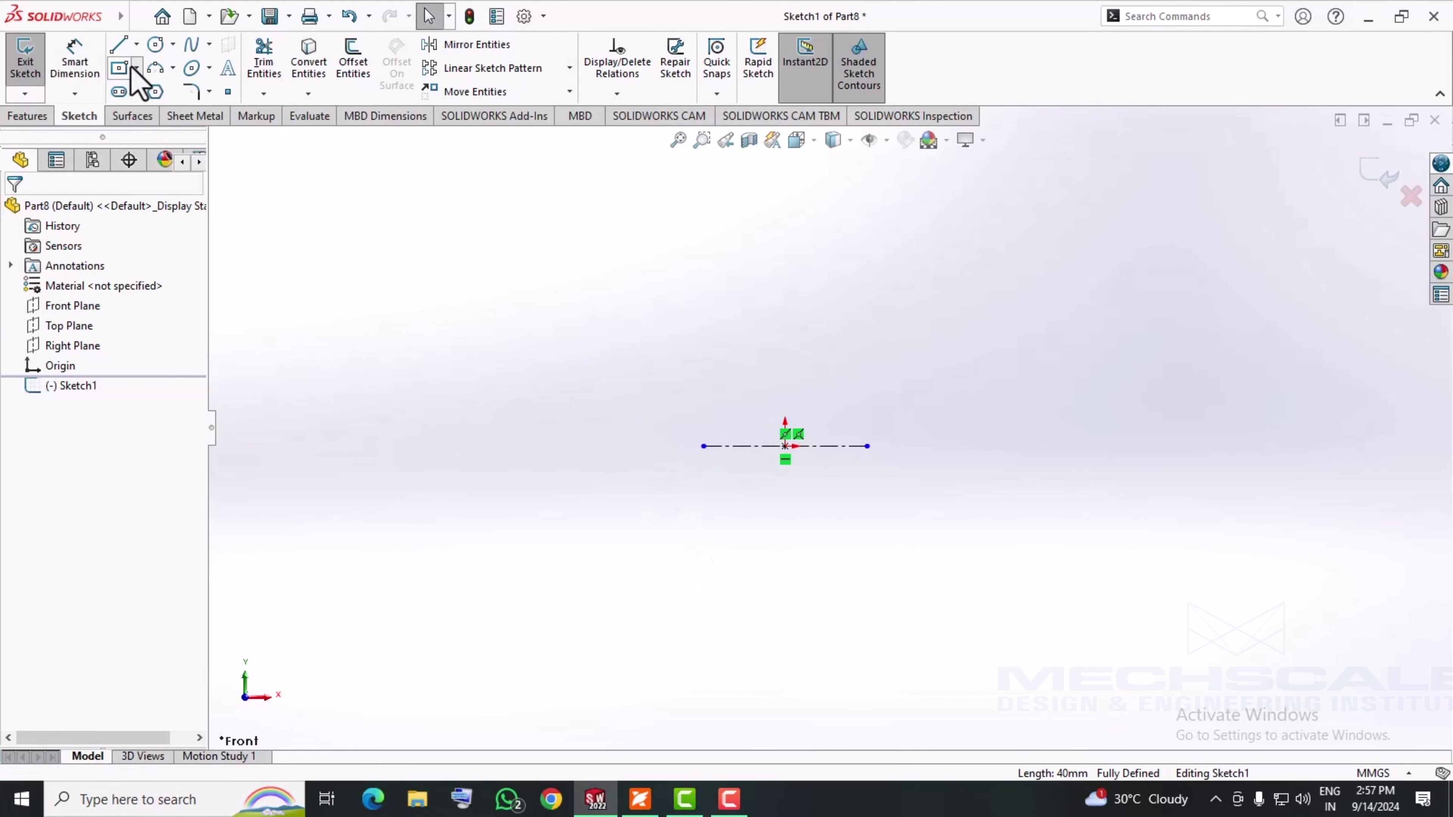
- Draw a 40 × 60 rectangle starting at the centerline's left end
left_click(131, 67)
left_click(703, 445)
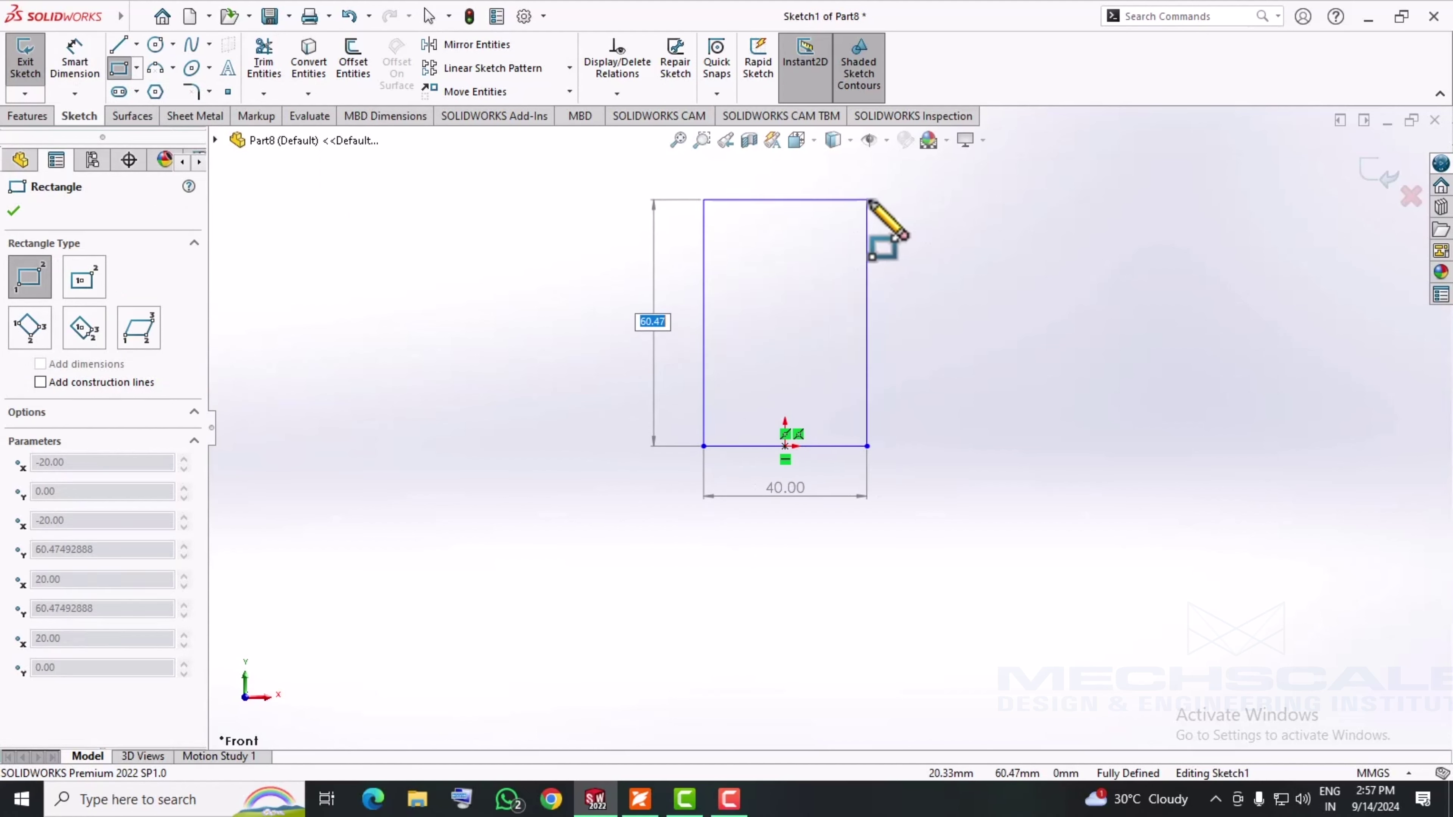
type("60")
key("Tab")
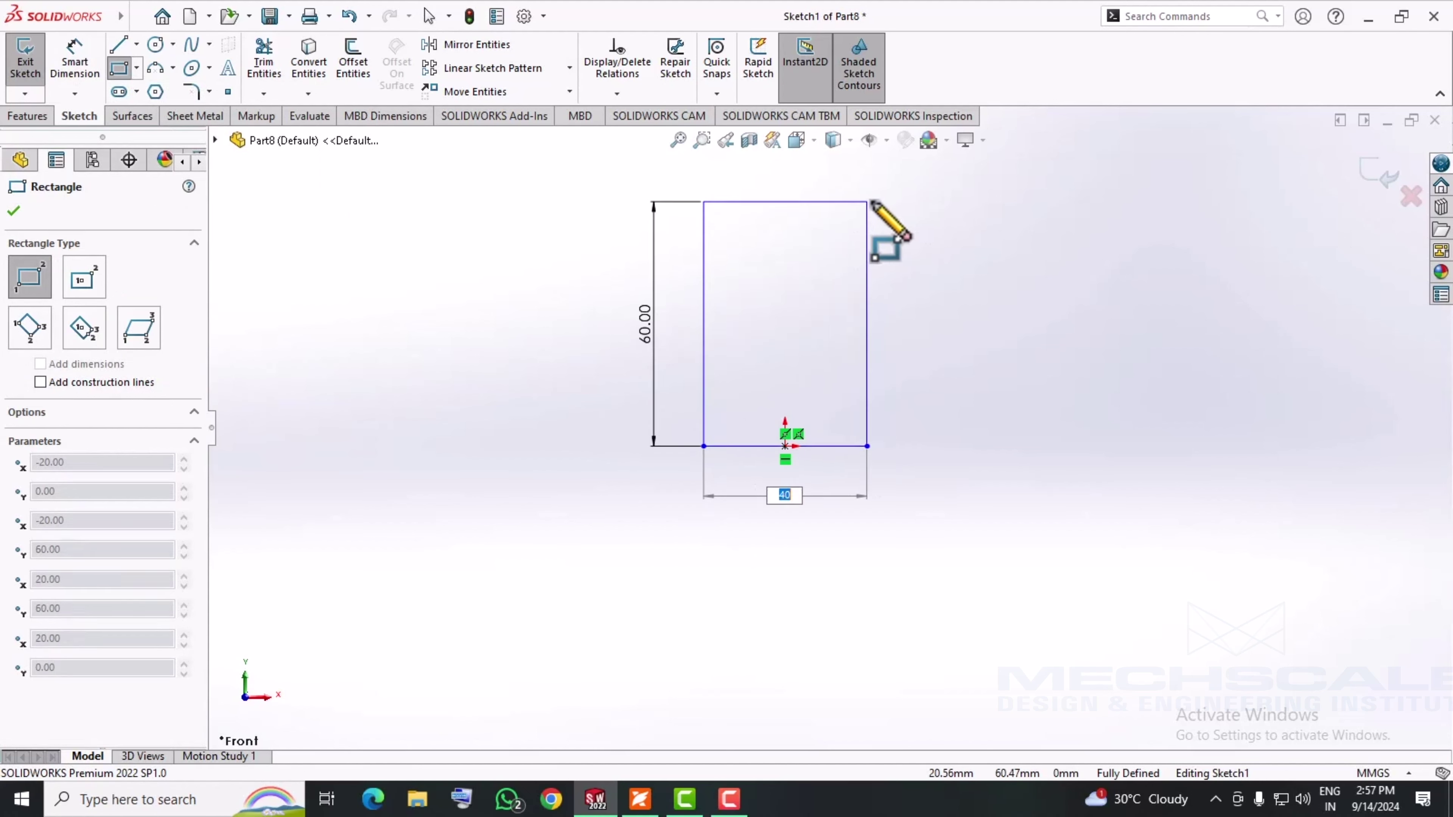
key("Return")
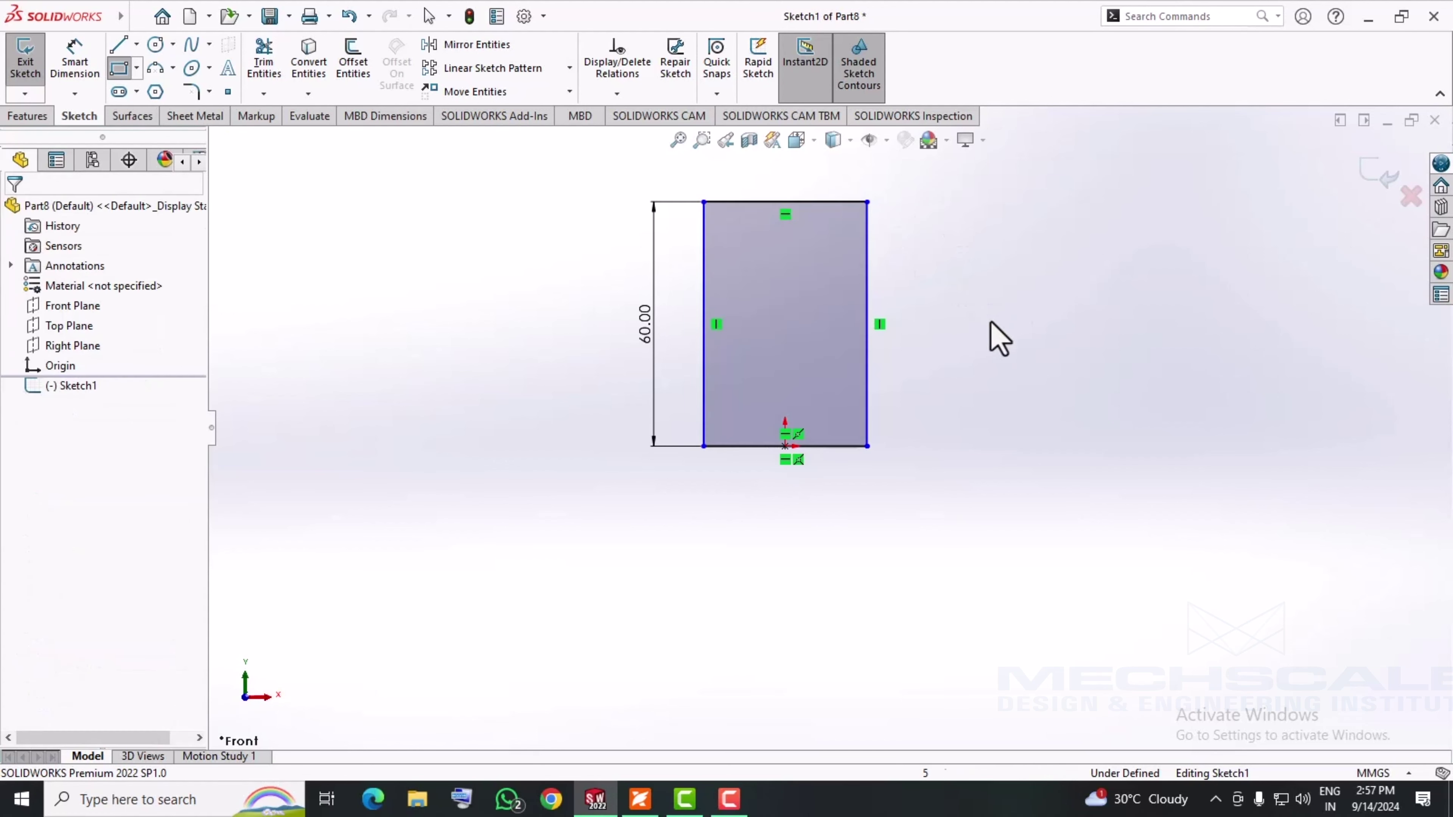
key("Escape")
- Inspect the rectangle's edges and dimension its top edge at 40 mm width
left_click_drag(595, 415, 1039, 562)
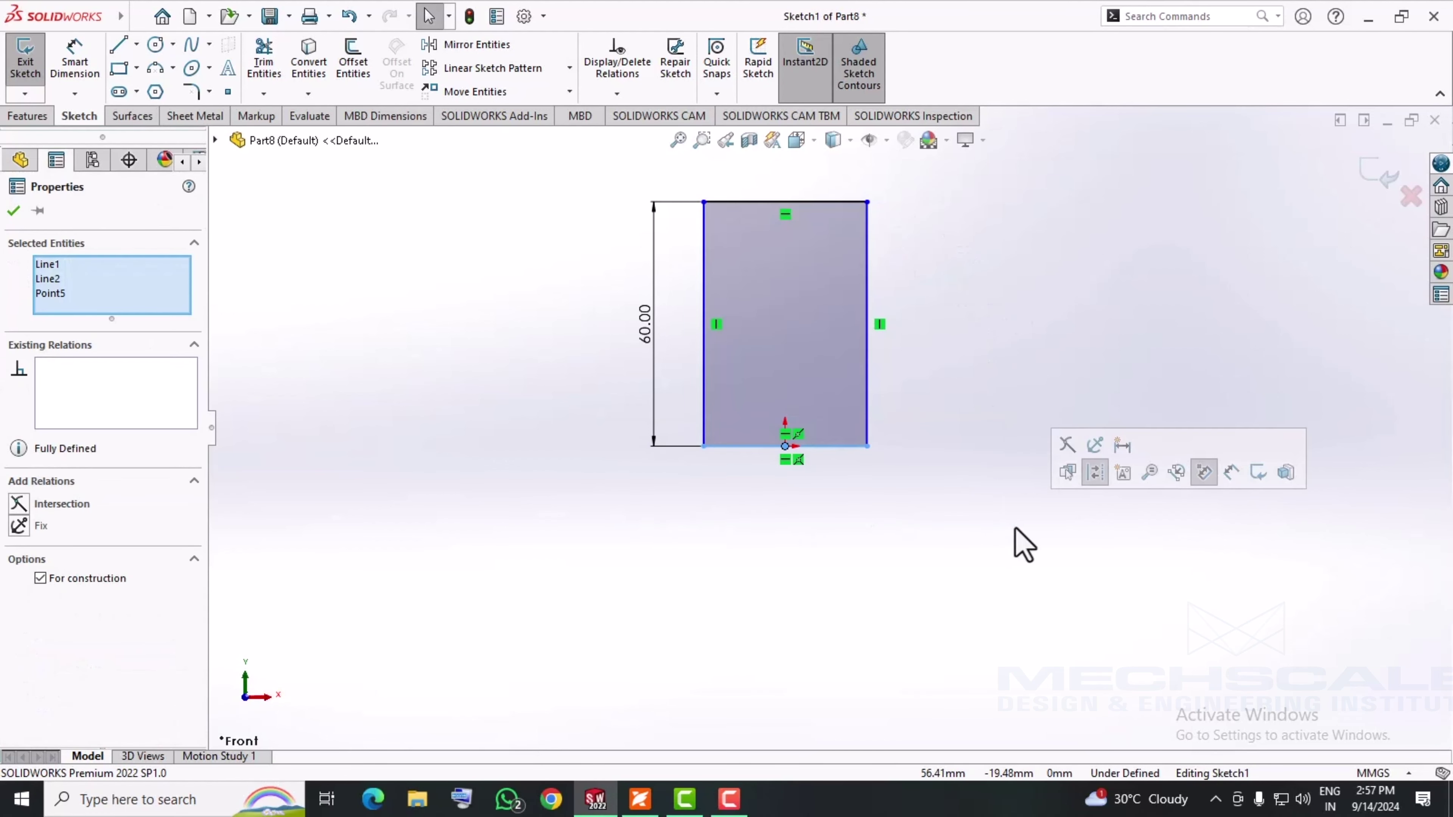
left_click(975, 565)
left_click(852, 447)
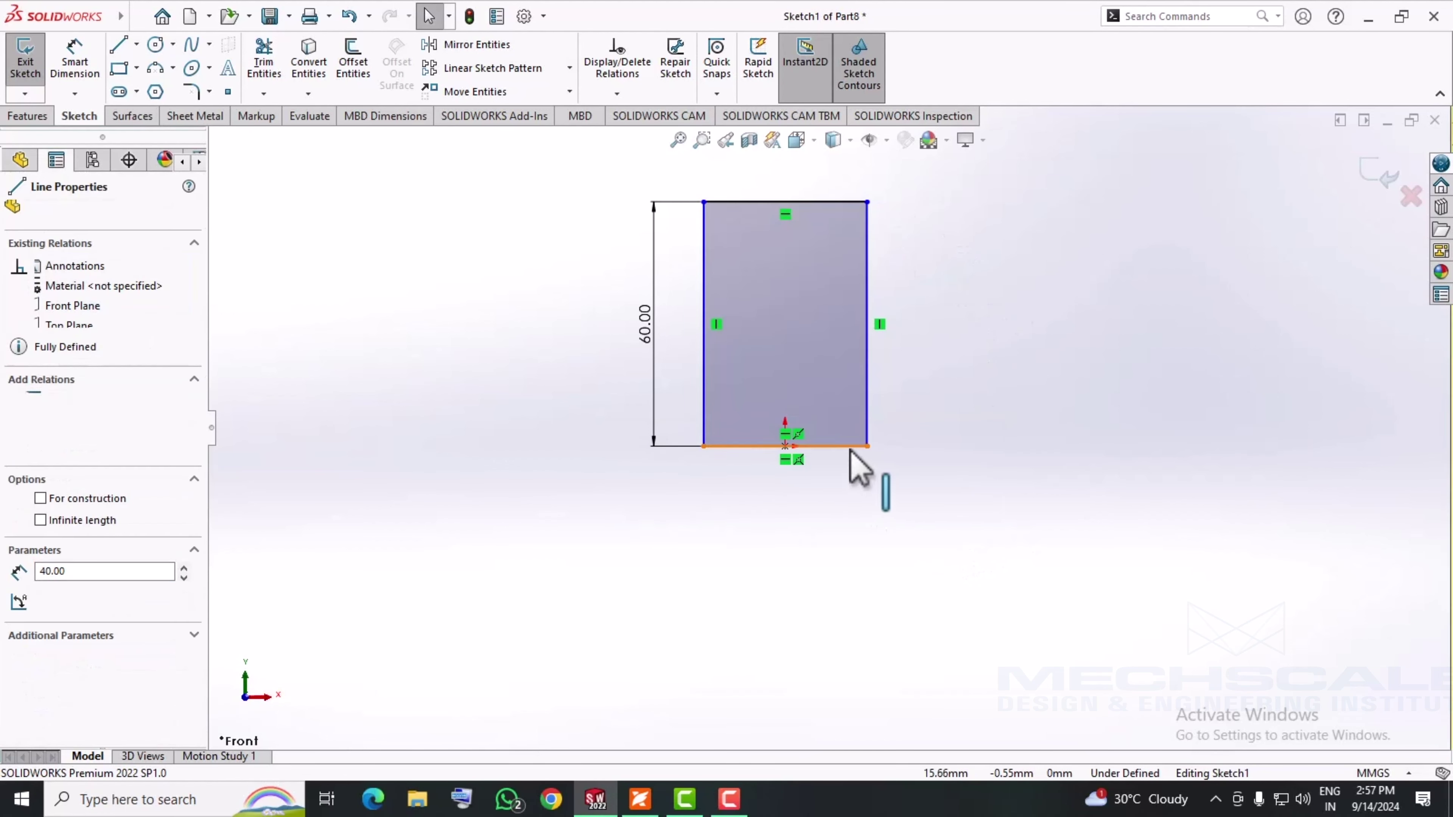
left_click(827, 495)
scroll(917, 321, "up", 2)
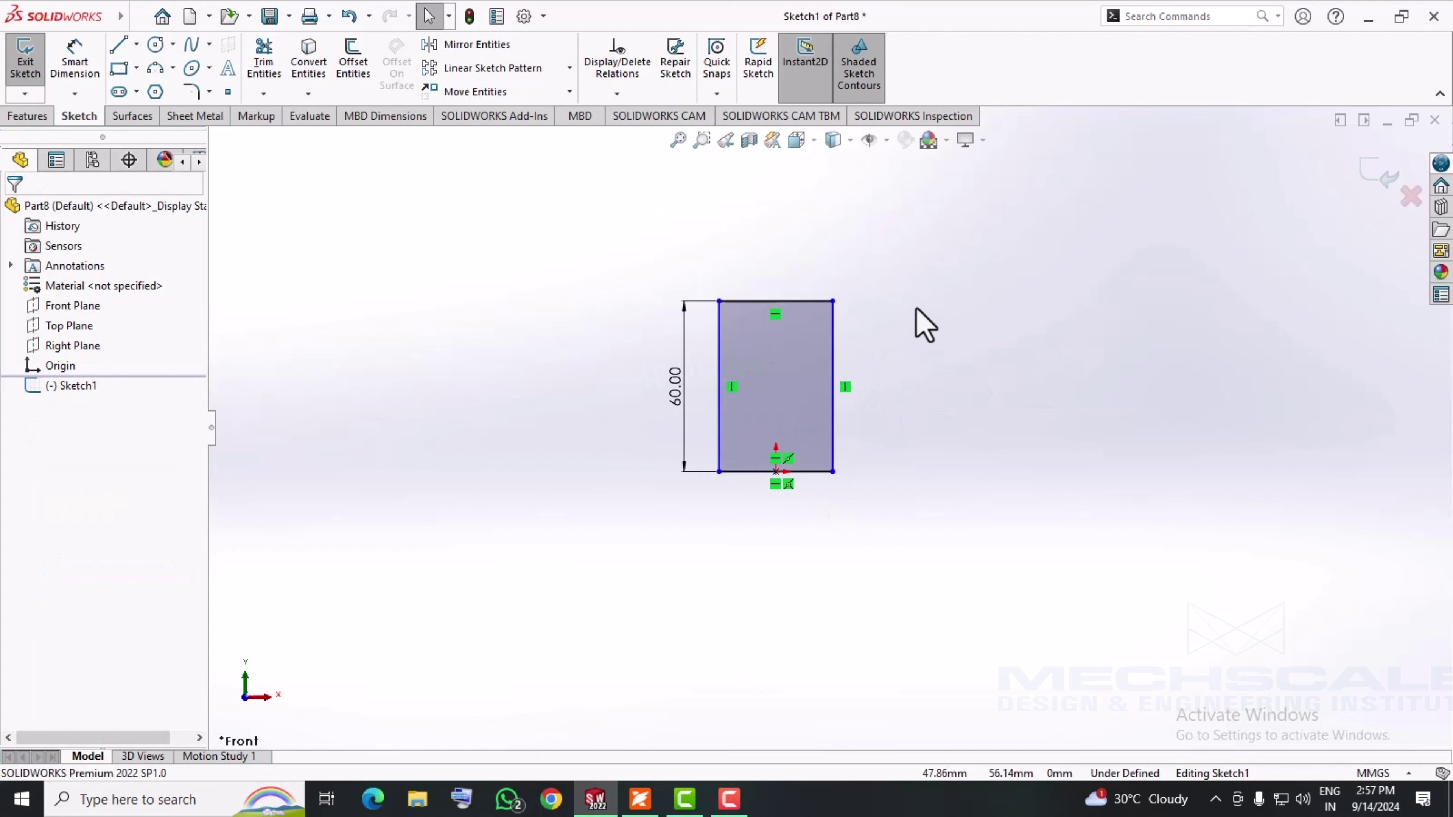
scroll(916, 309, "down", 1)
left_click(75, 57)
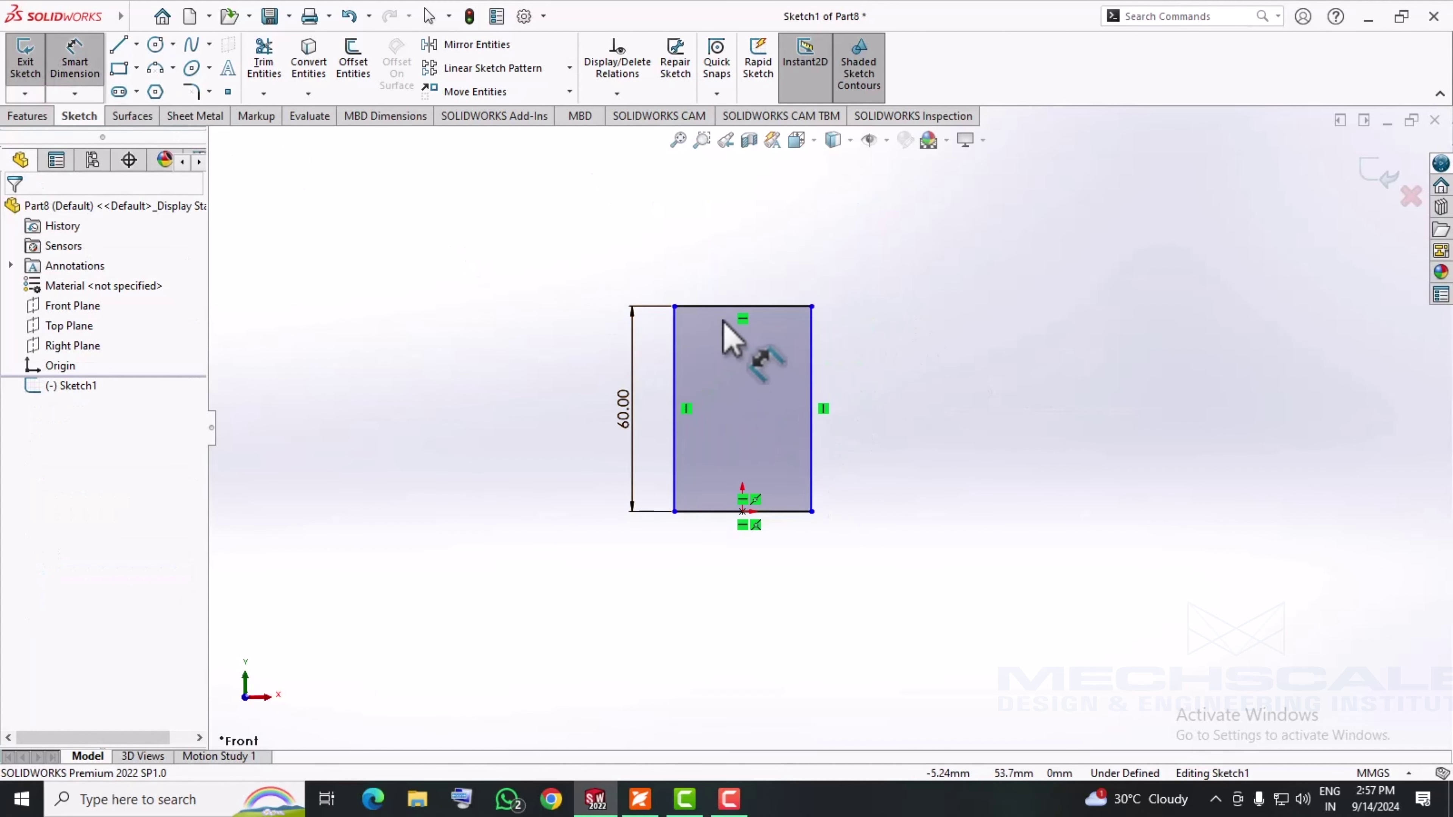
left_click(728, 307)
left_click(726, 291)
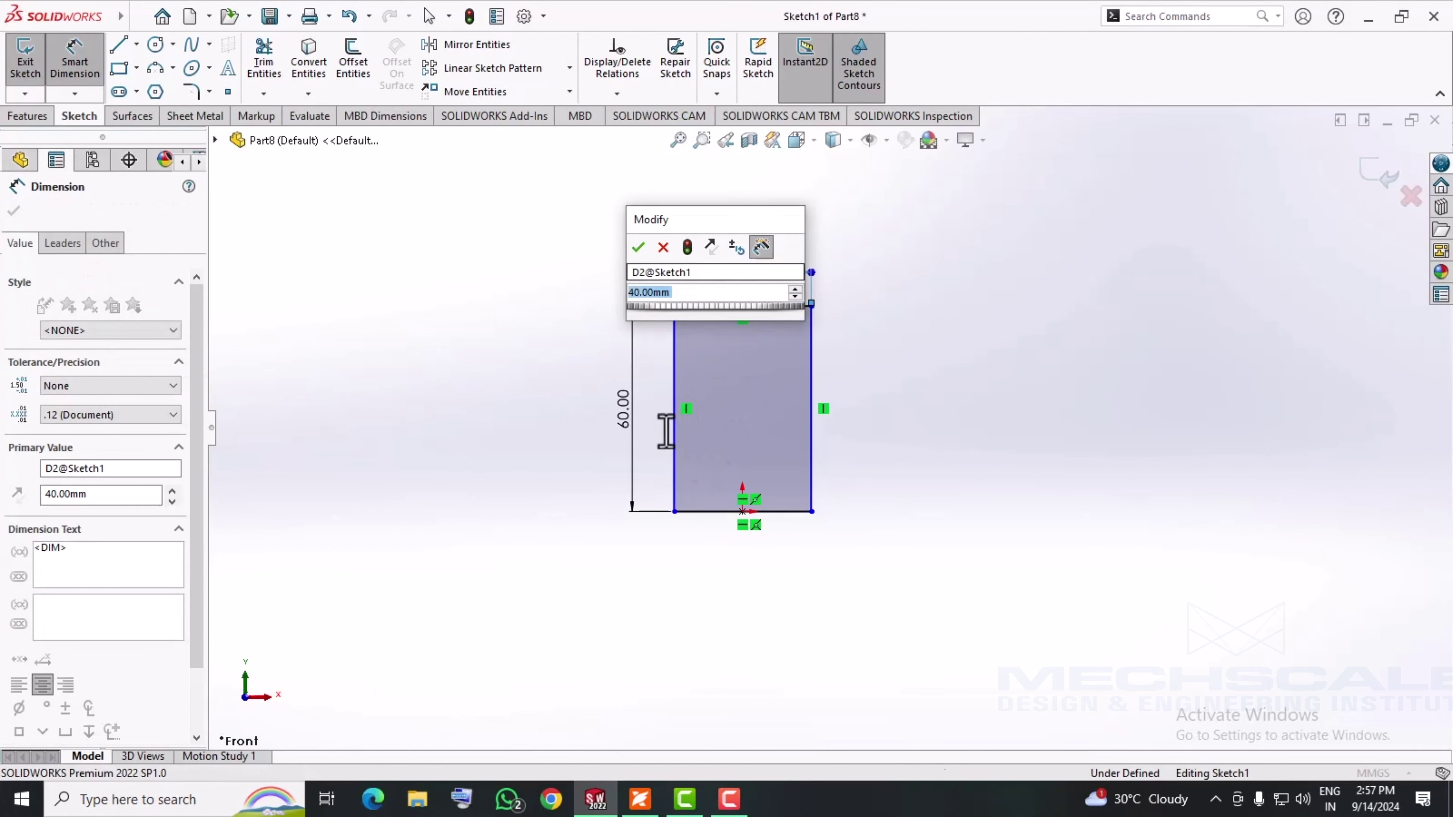
left_click(640, 248)
left_click(483, 346)
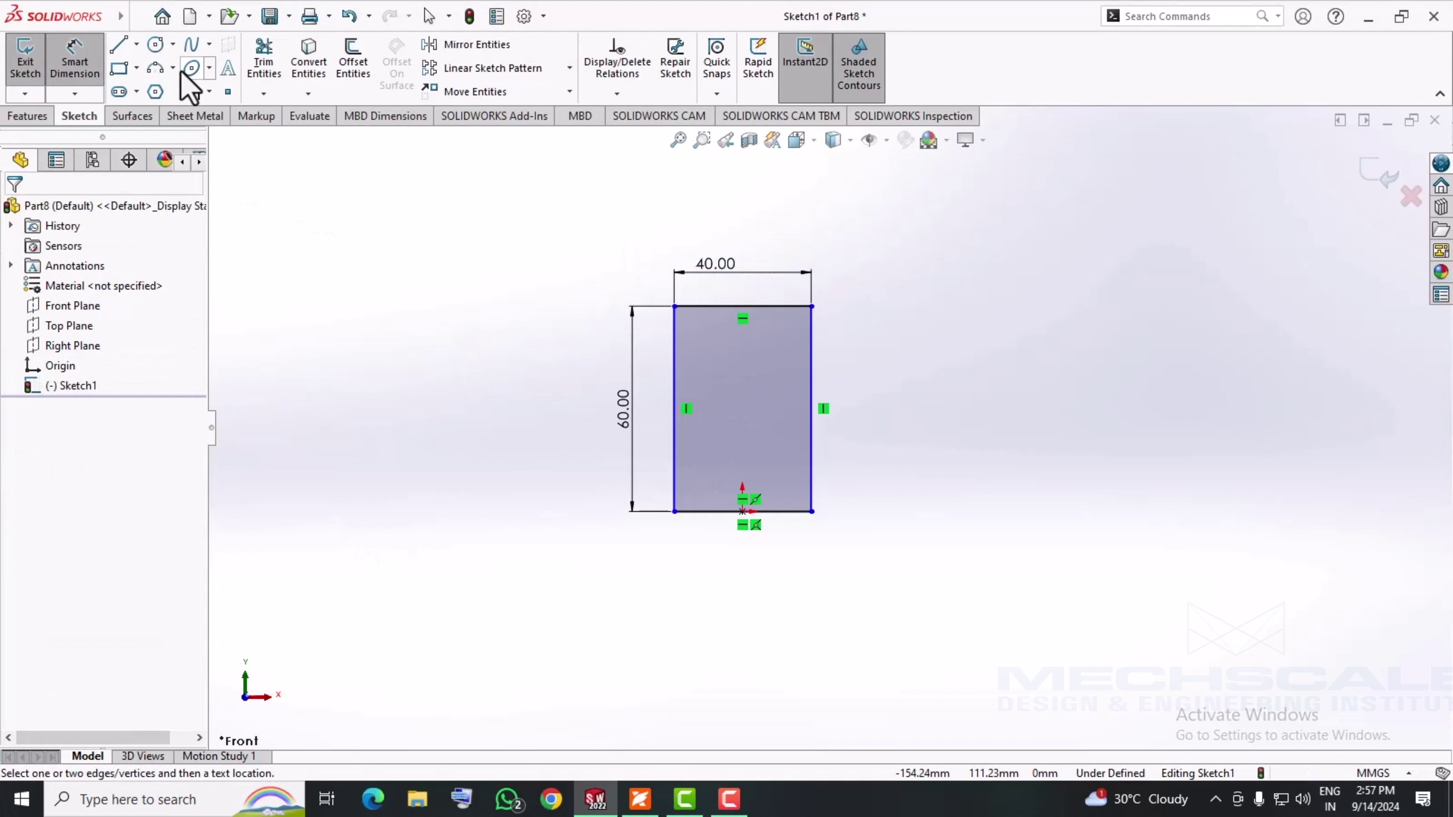
- Draw a circle centred on the bottom edge's midpoint, sized to the rectangle corner
left_click(154, 44)
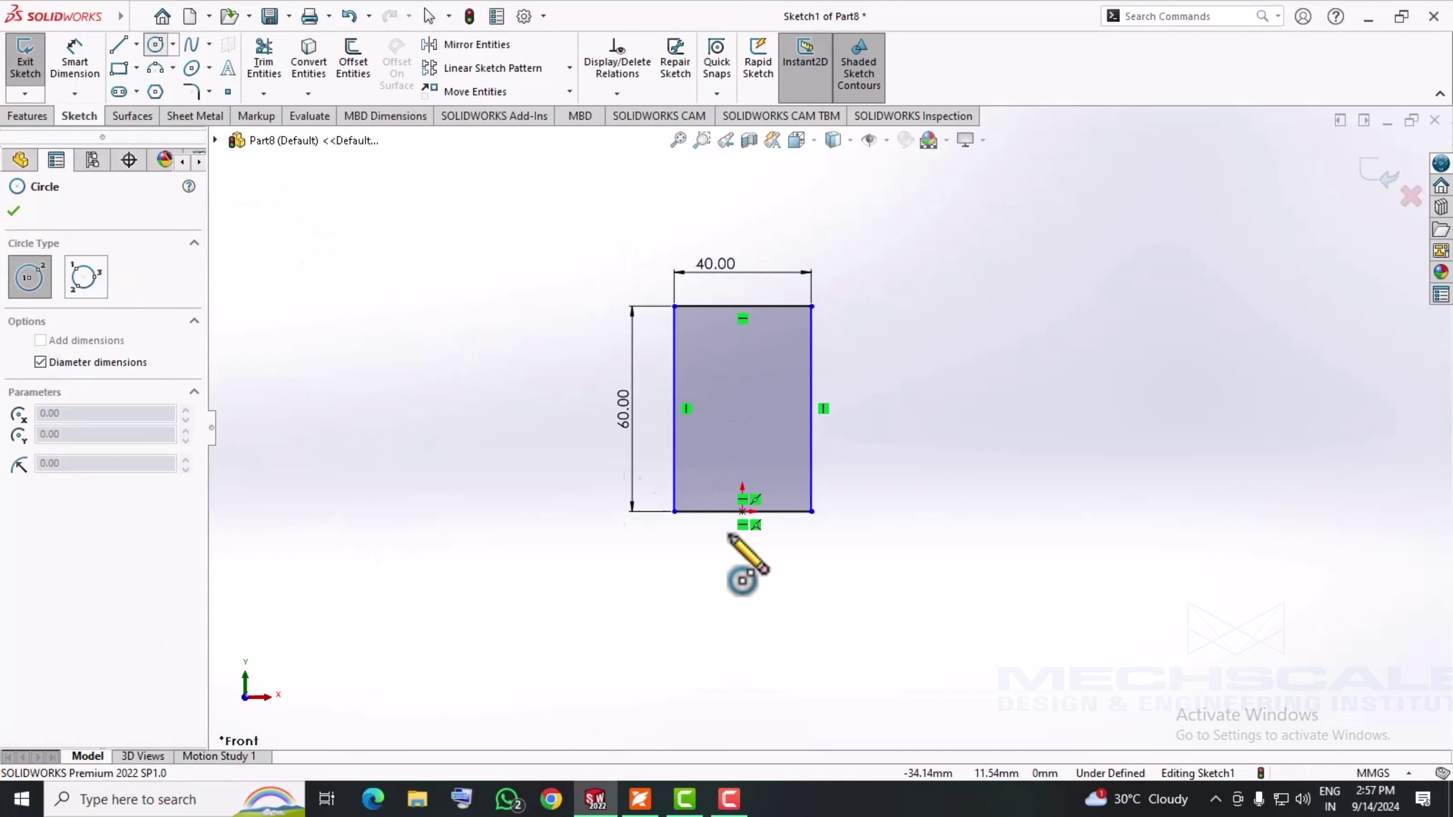
left_click(742, 512)
left_click(811, 511)
key("Escape")
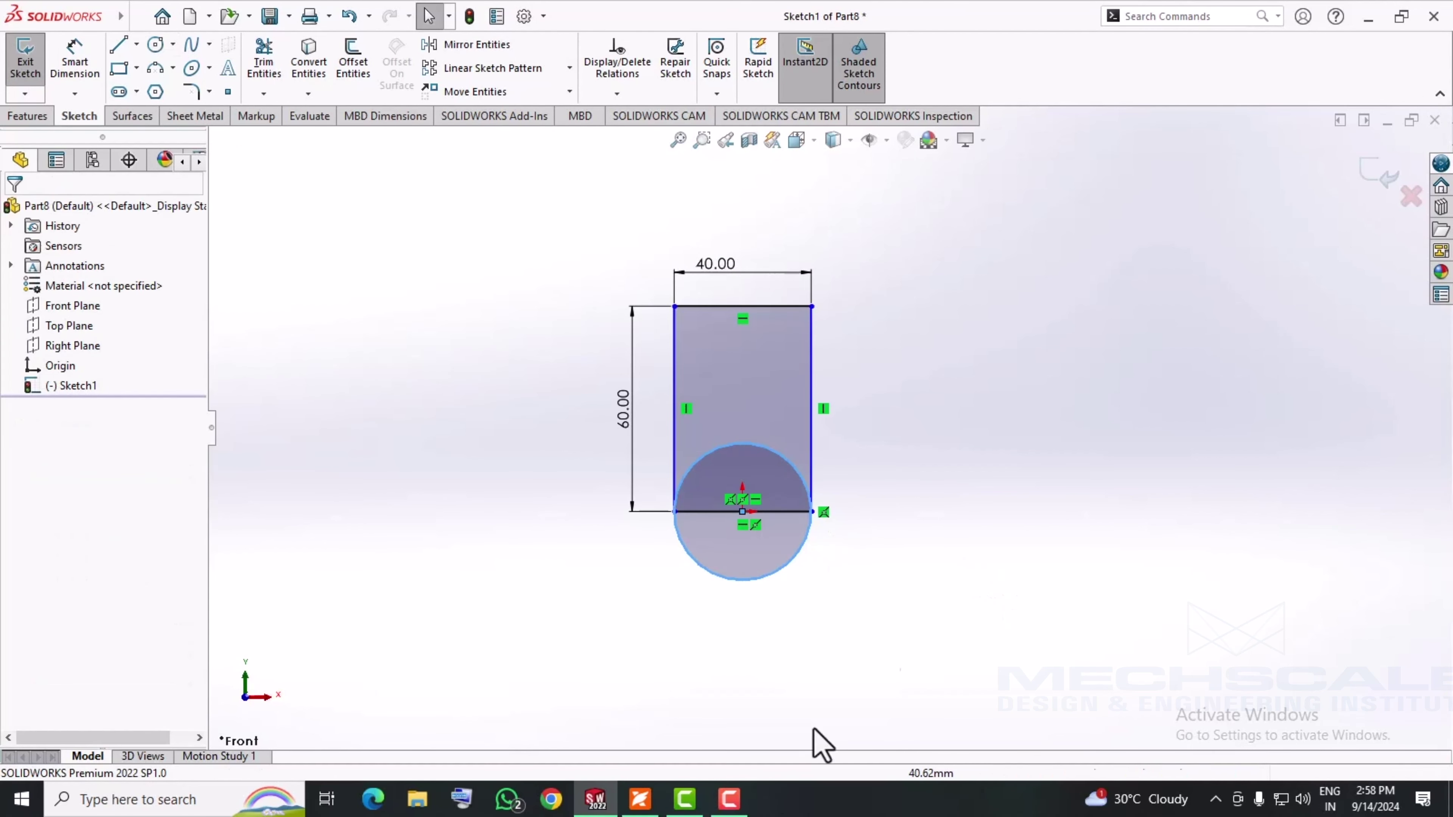
left_click(641, 798)
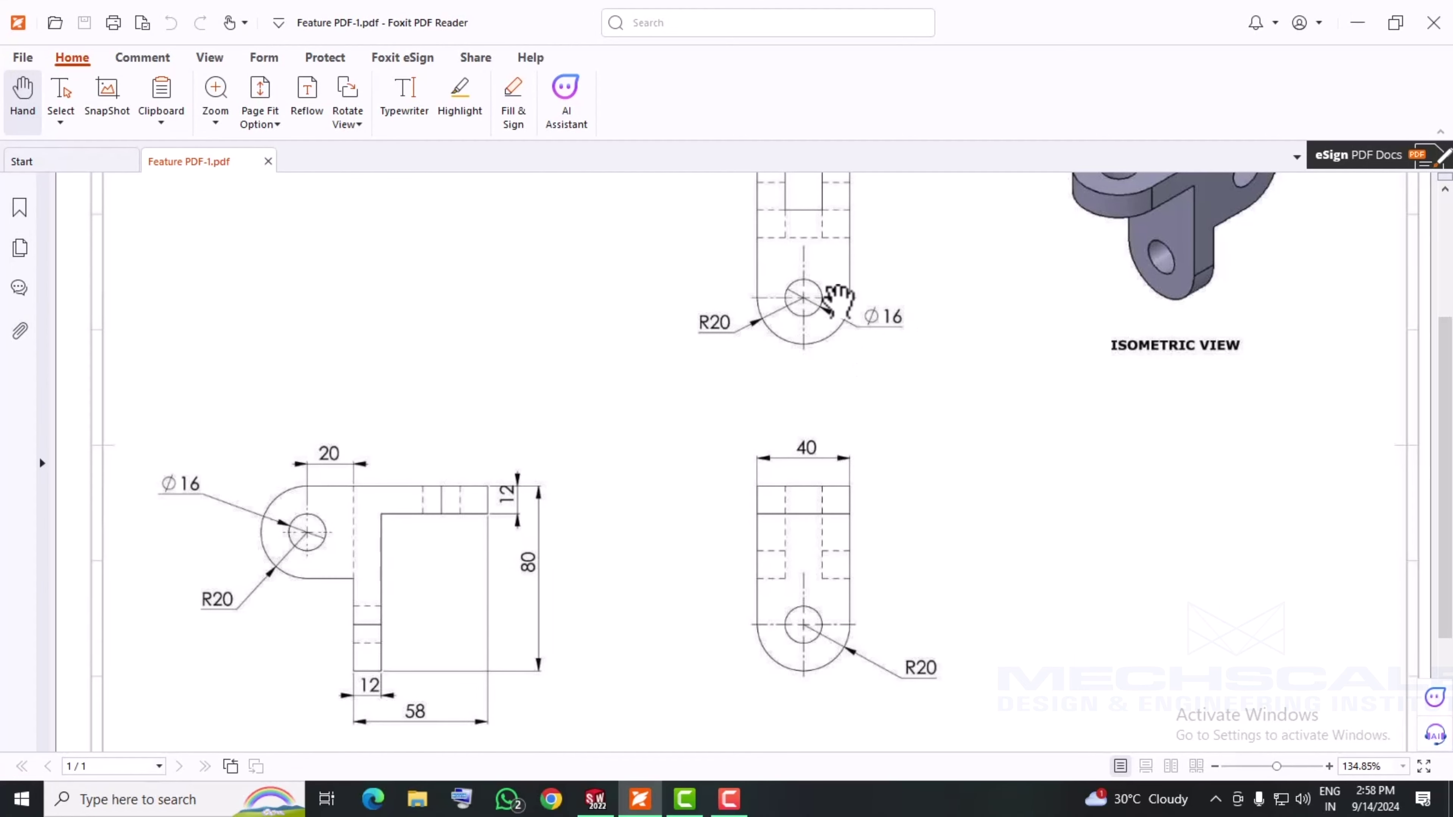
- Minimize the PDF reader to return to the SOLIDWORKS sketch
left_click(1357, 22)
scroll(938, 351, "down", 2)
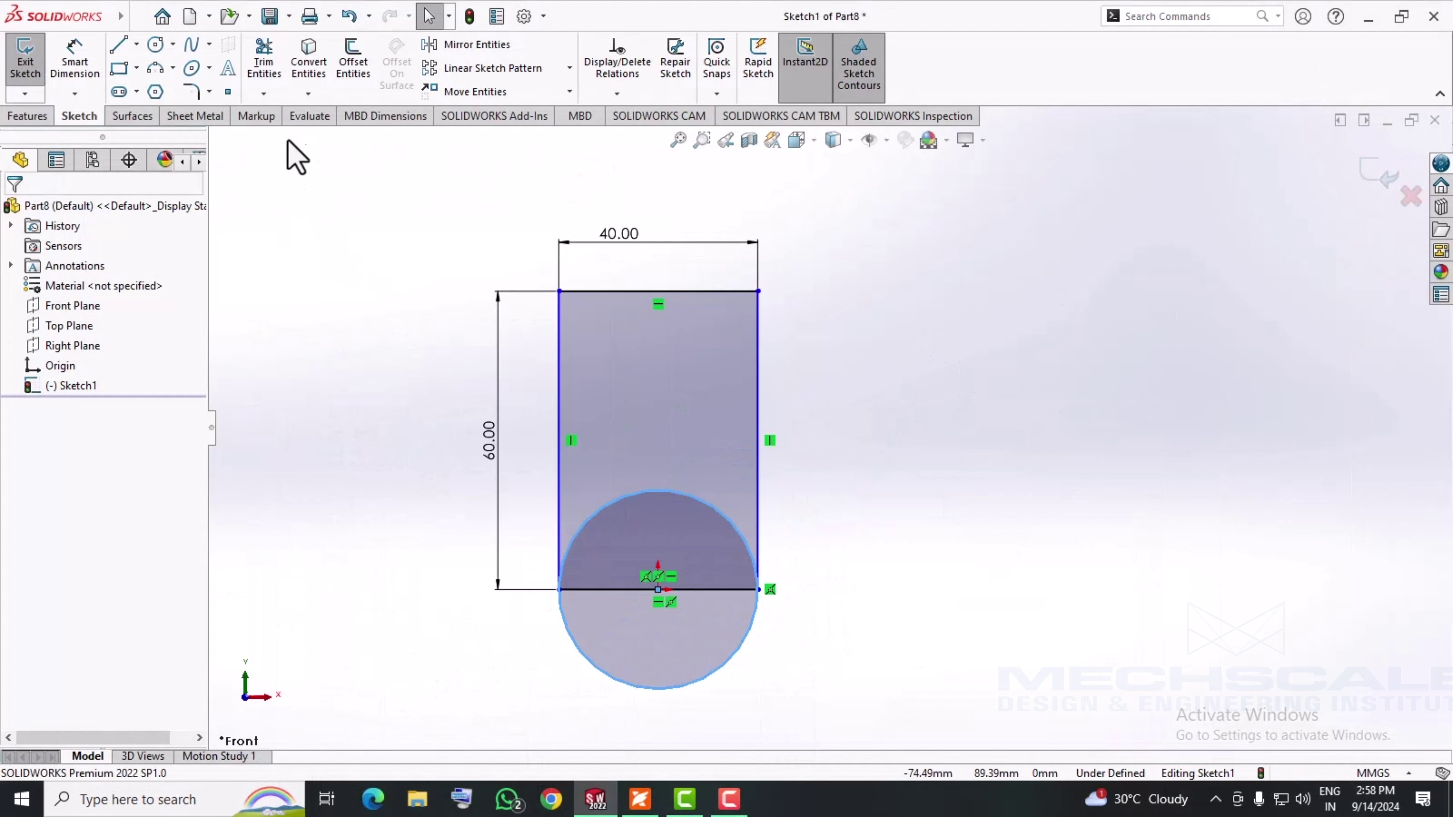
- Power-trim away the inner arc and bottom line to form the rounded lug end
left_click(264, 72)
left_click_drag(623, 461, 658, 632)
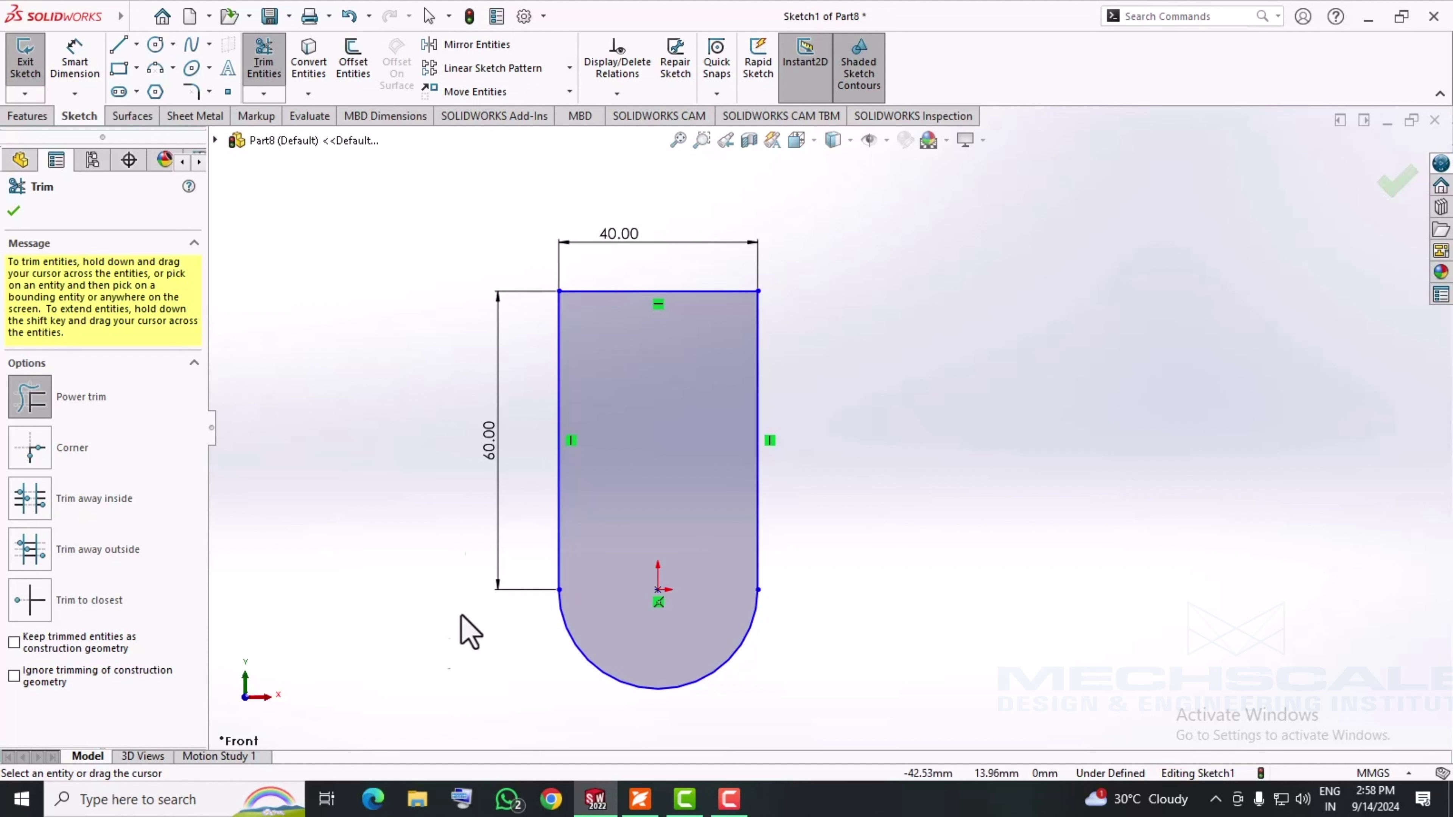
key("Escape")
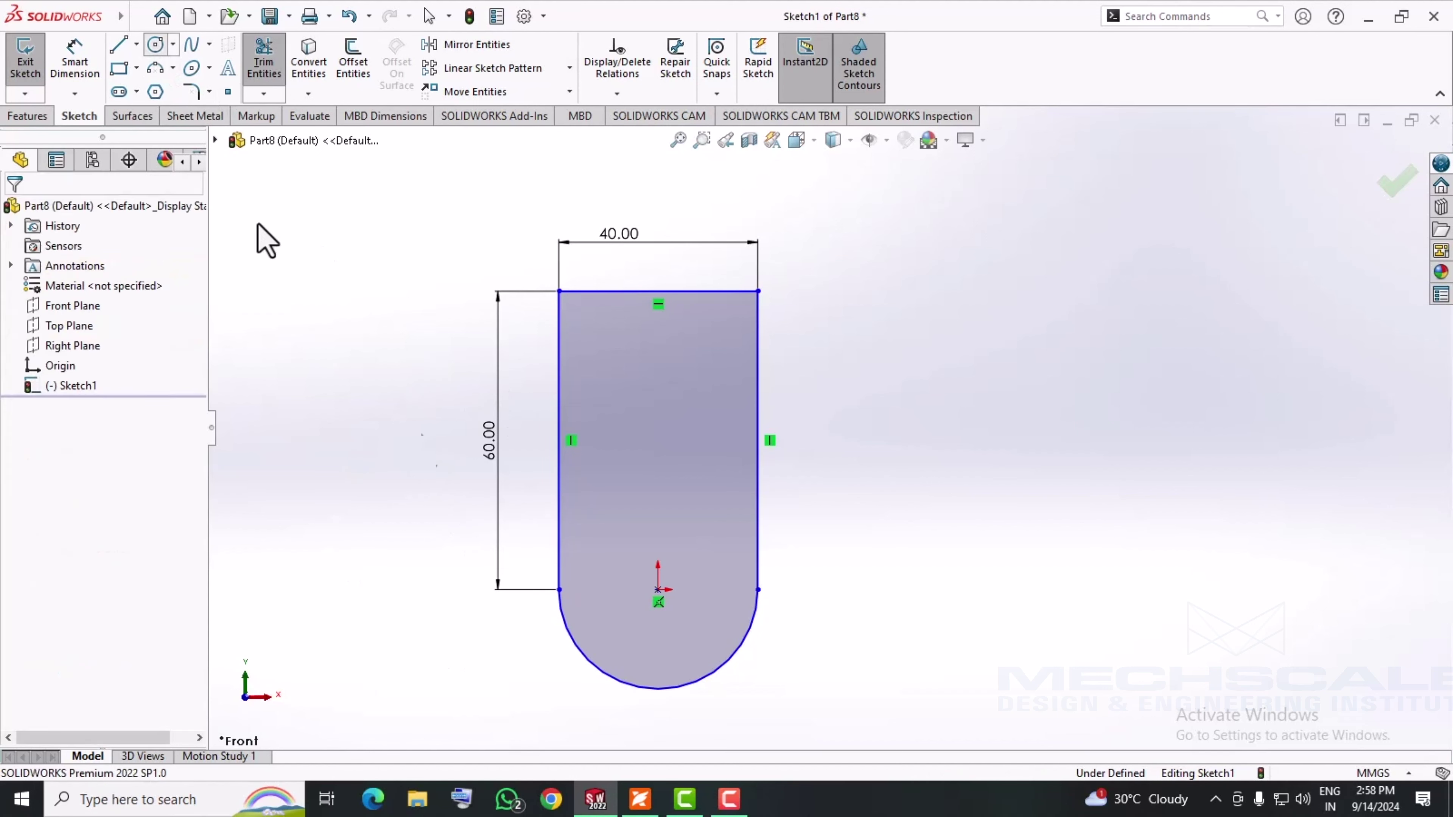
- Add a Ø16 hole circle centred on the arc centre
left_click(658, 589)
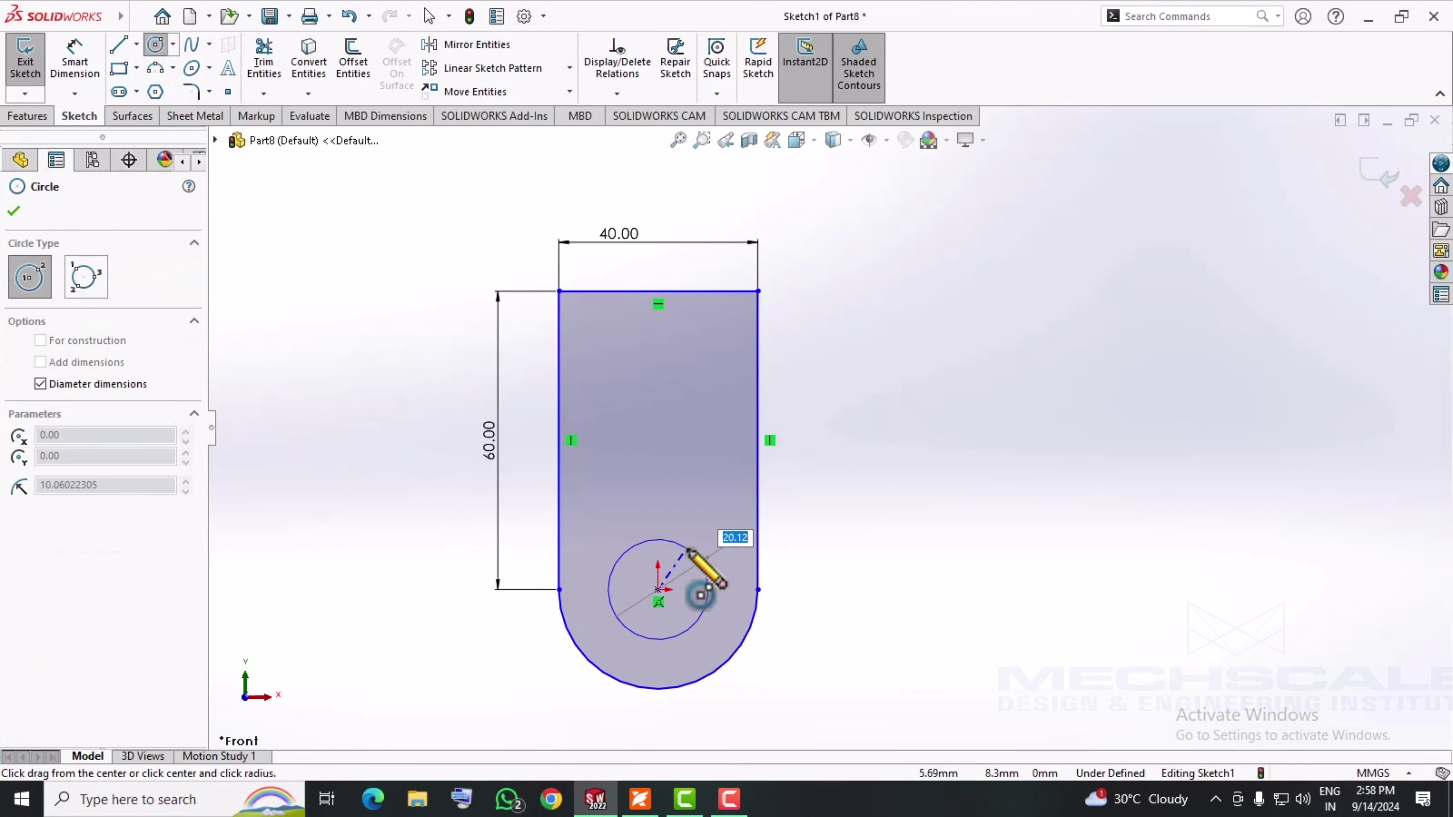
type("16")
key("Return")
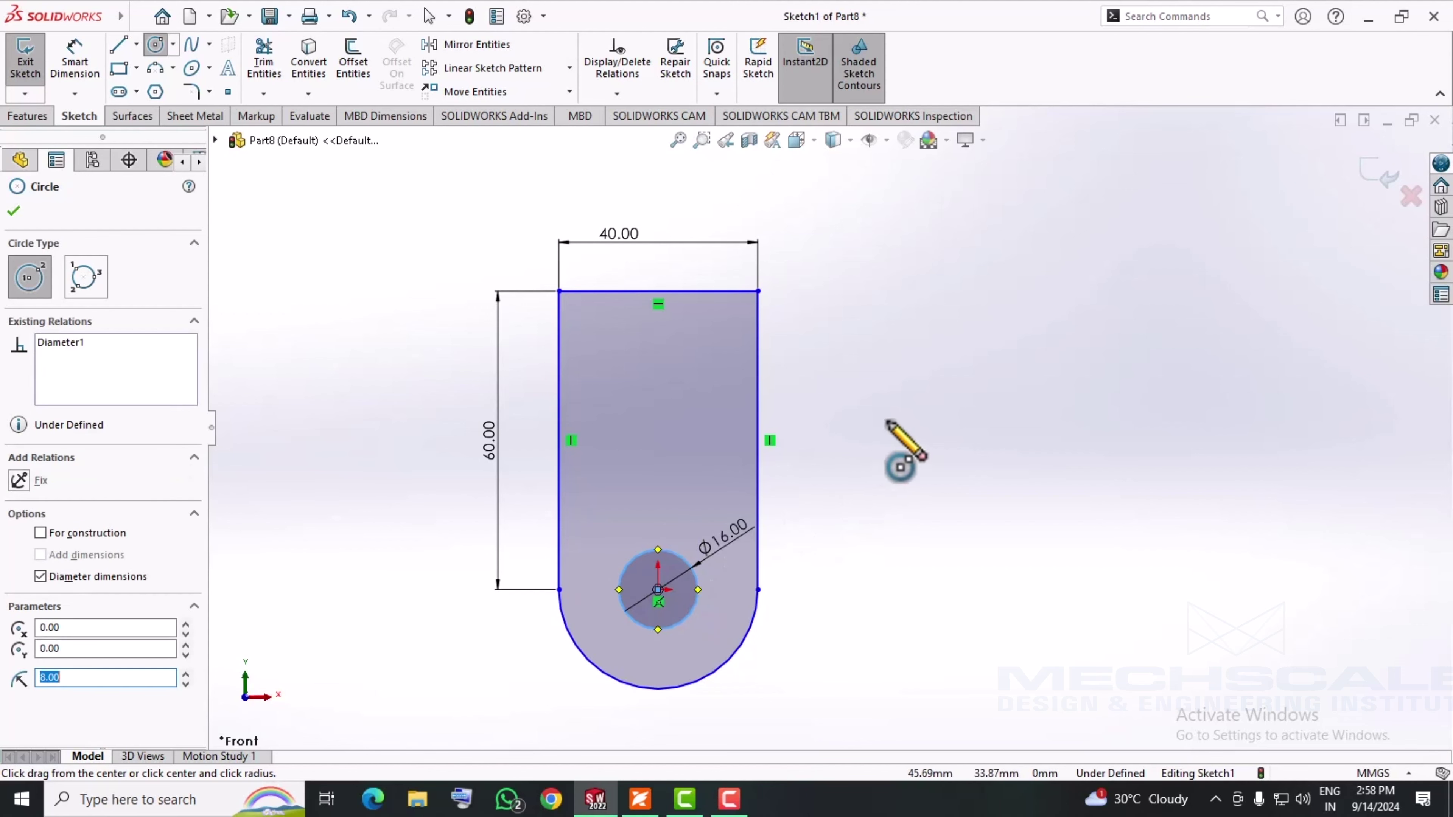
right_click(903, 453)
left_click(915, 452)
- Orbit to a tilted view and cross-check dimensions against the PDF drawing
middle_click_drag(856, 393, 797, 480)
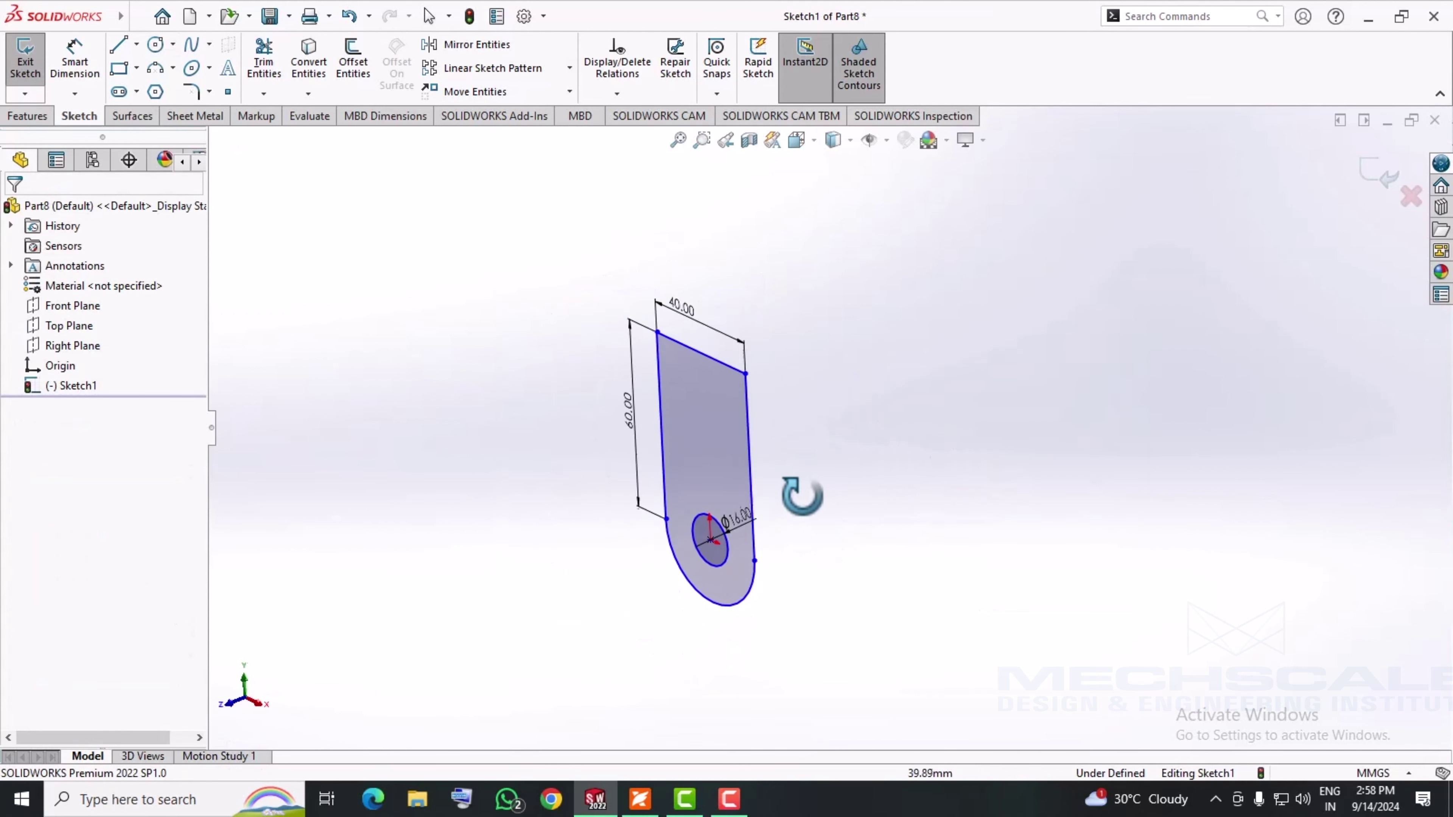
left_click(641, 801)
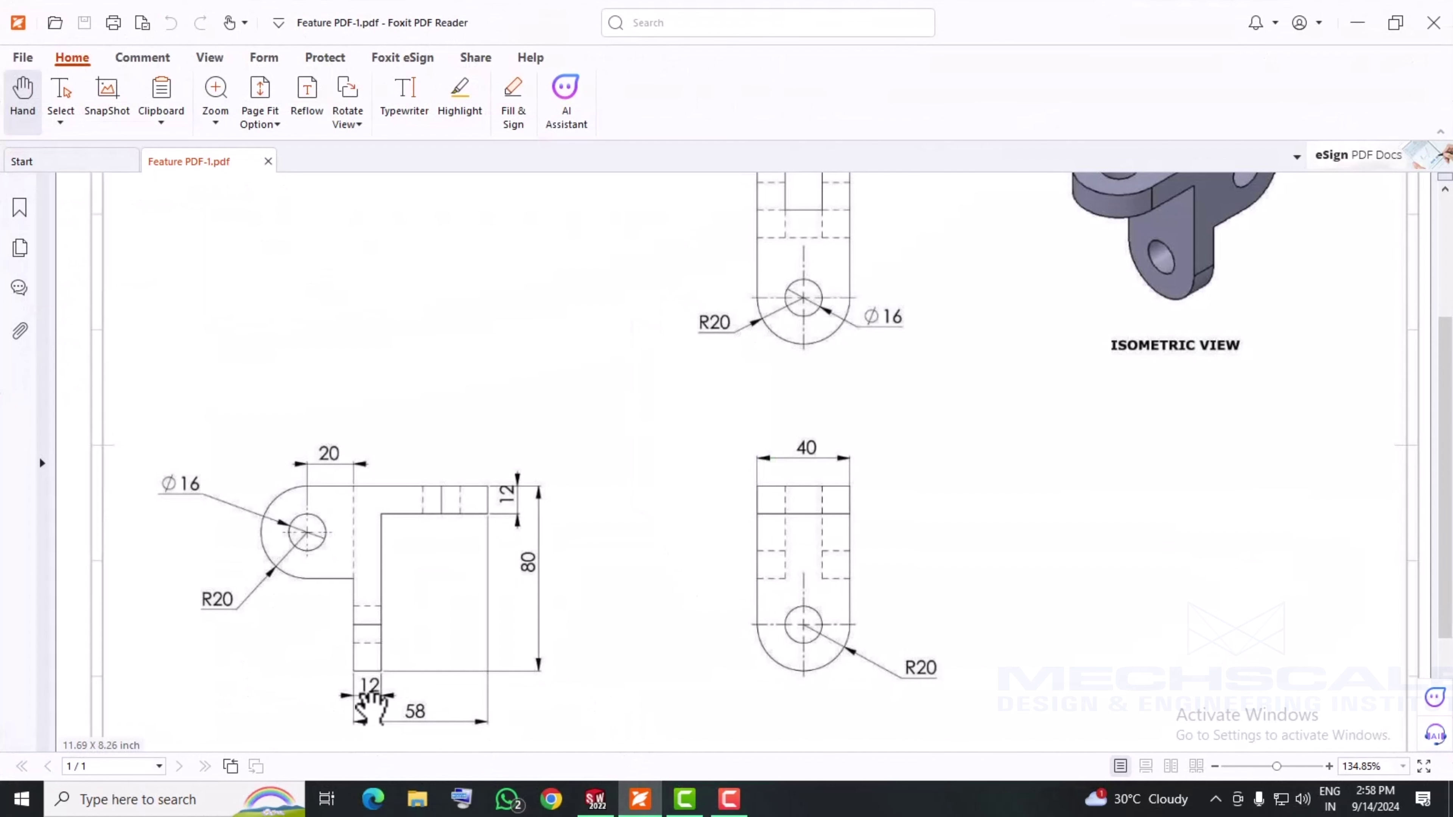
left_click(595, 798)
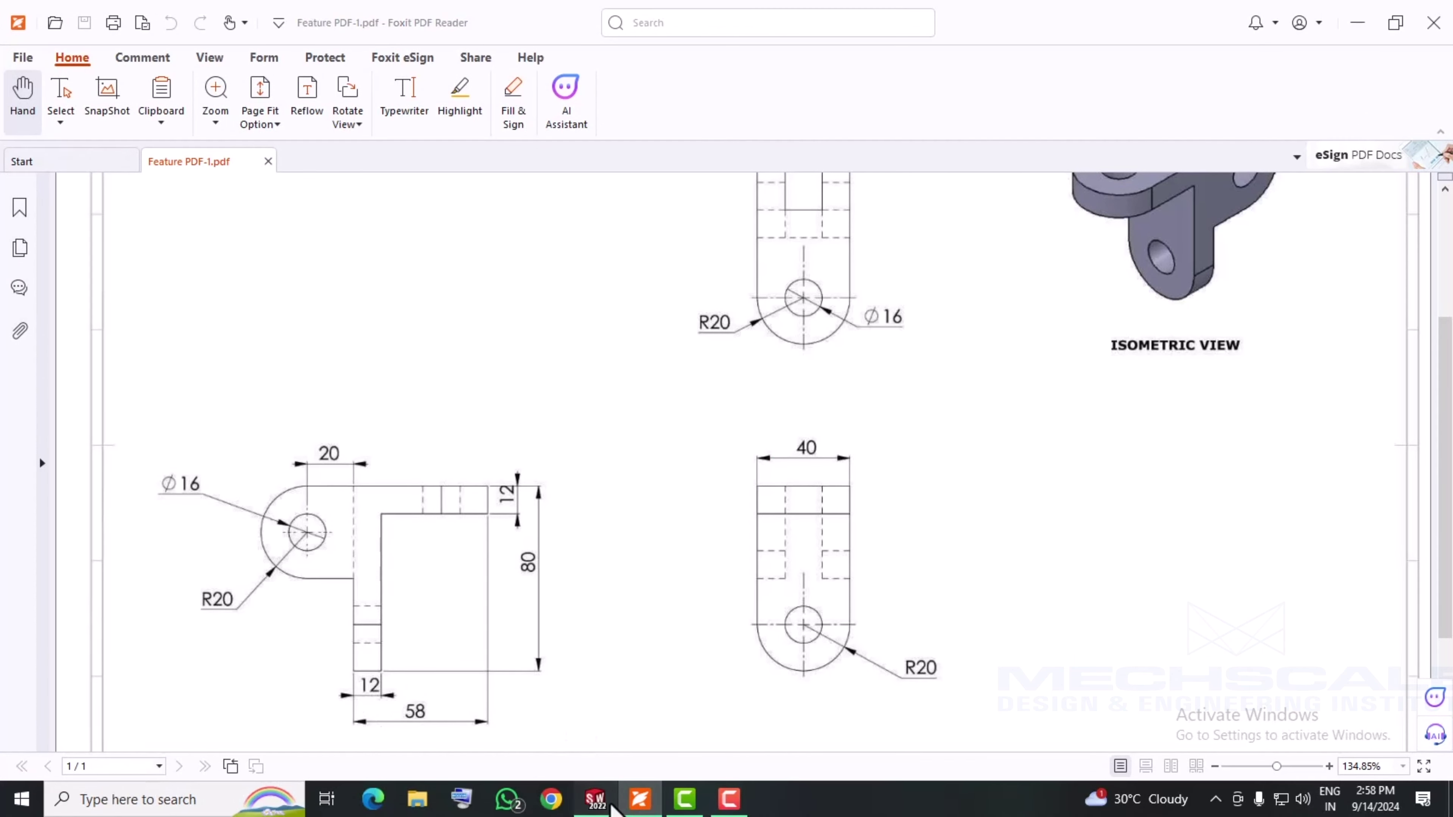
- Extrude the lug sketch 12 mm in the reversed direction as Boss-Extrude1
left_click(27, 115)
left_click(33, 57)
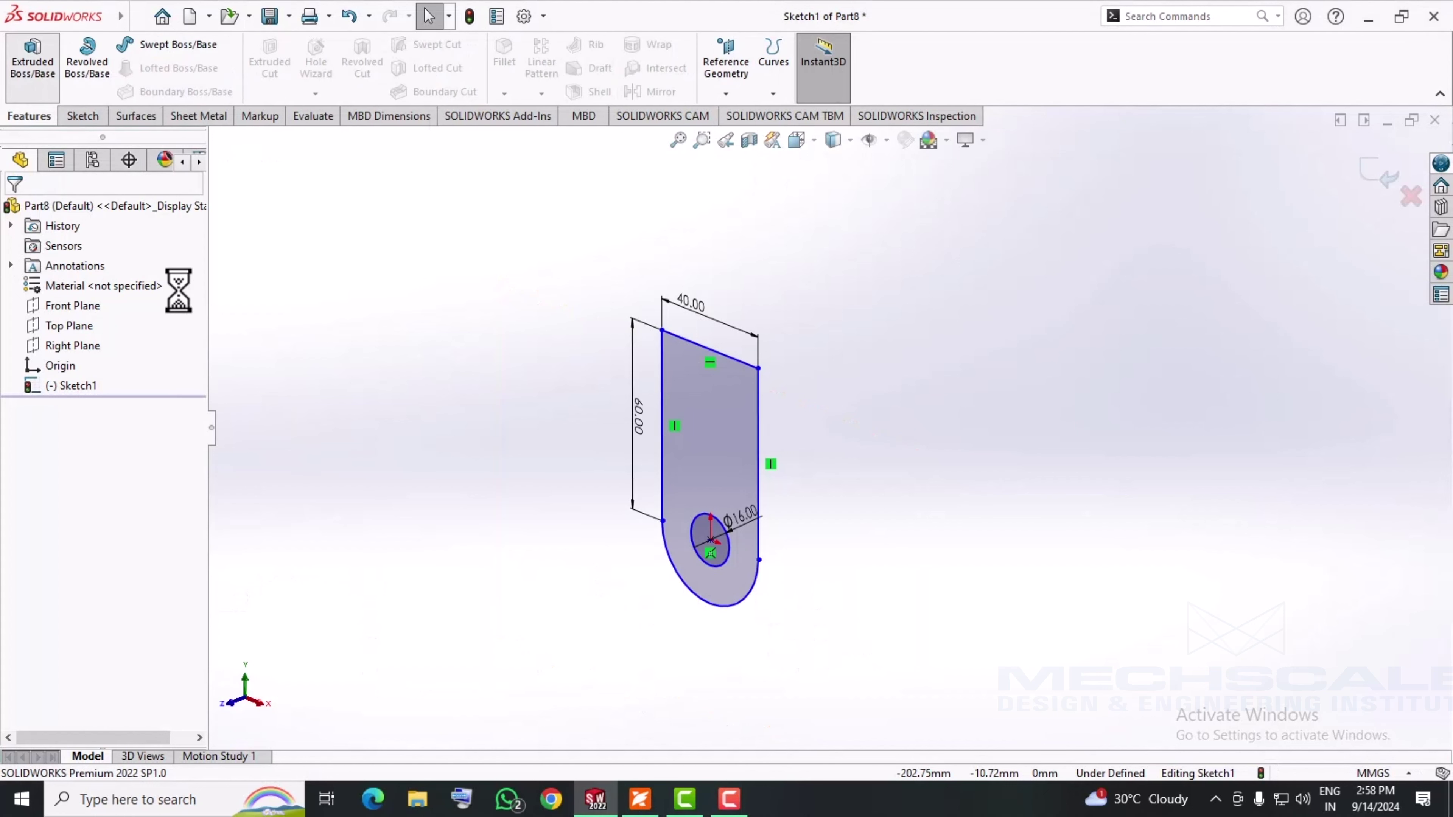
left_click(18, 320)
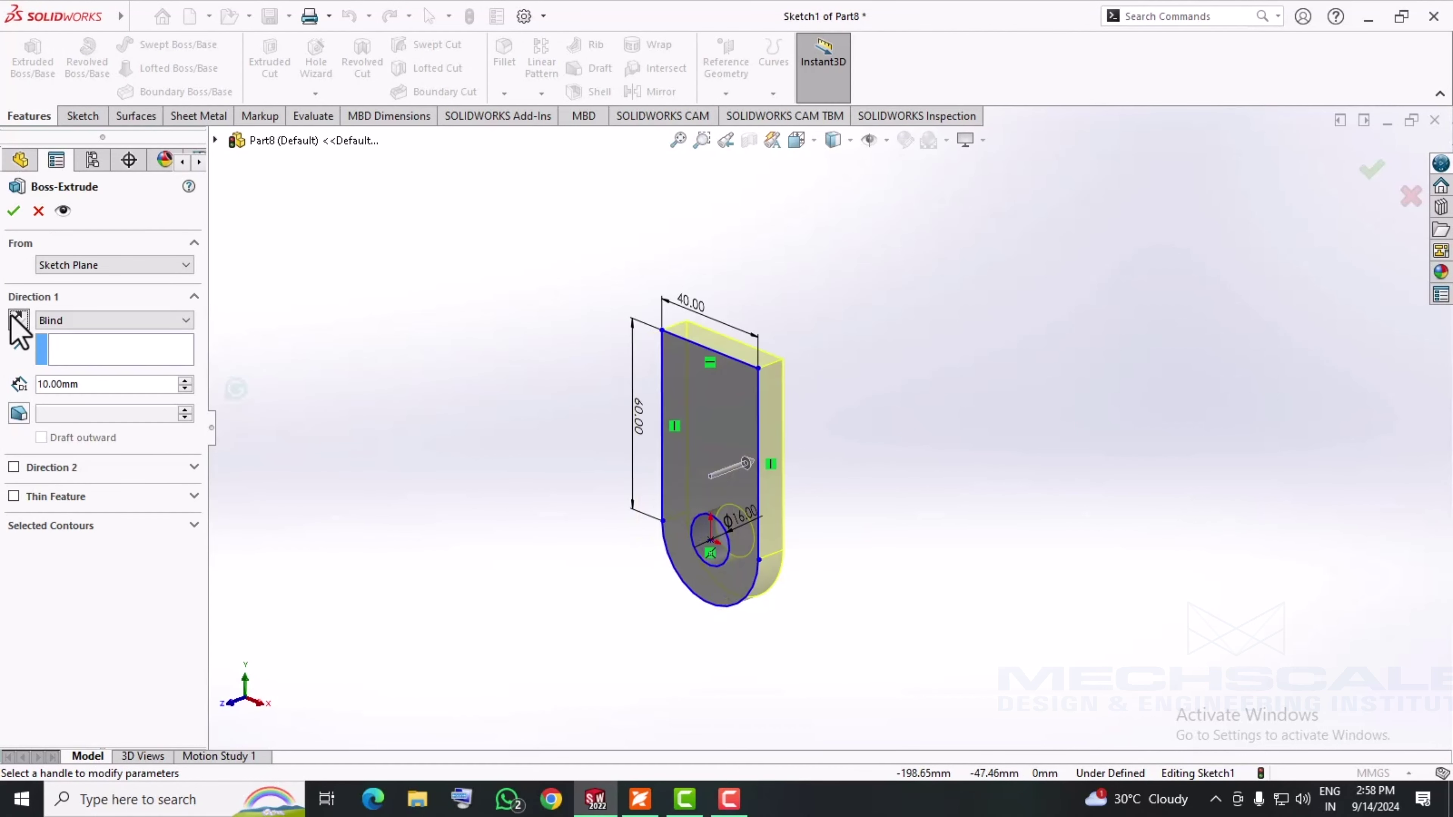
left_click(31, 384)
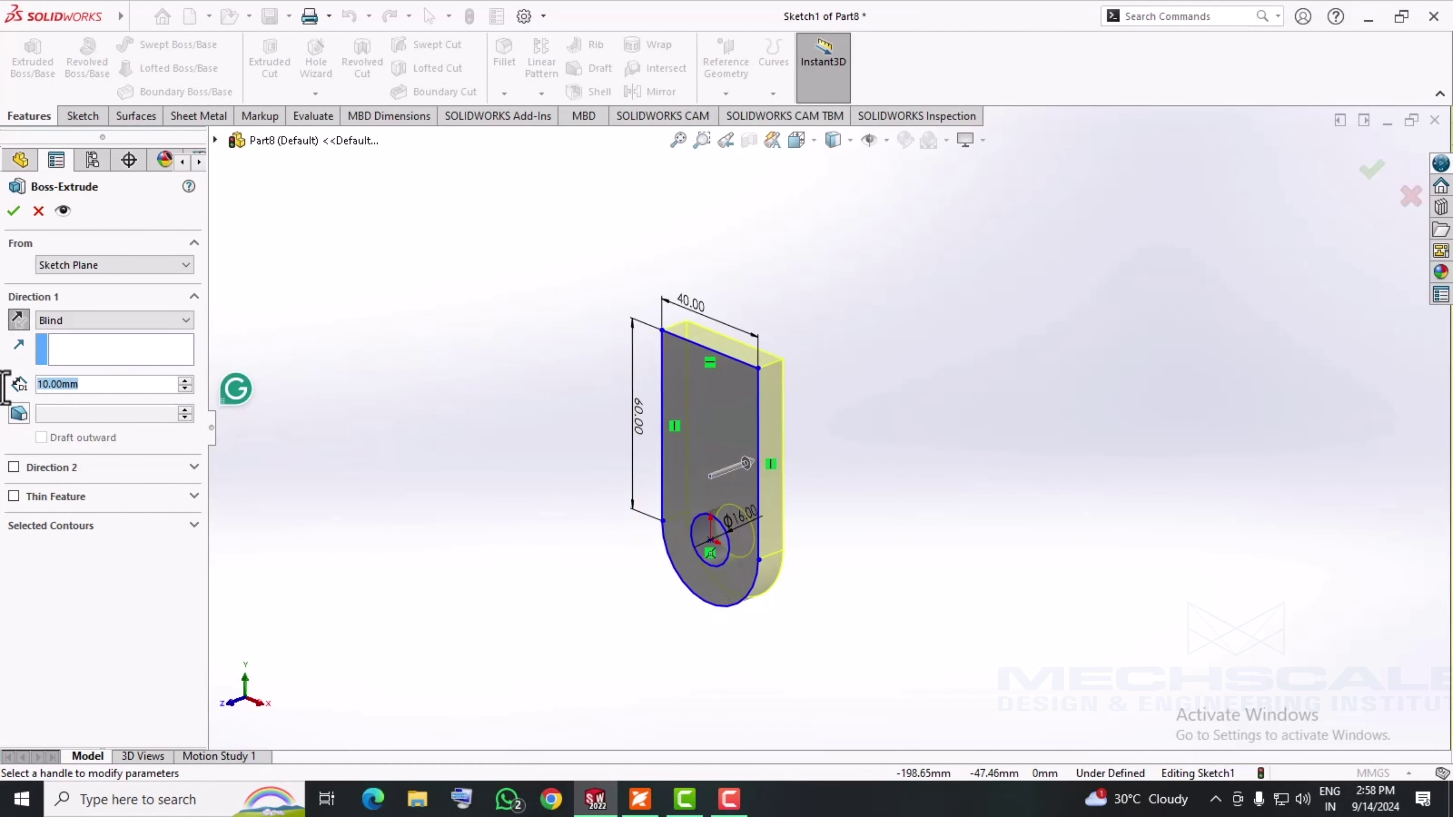
type("12")
key("Return")
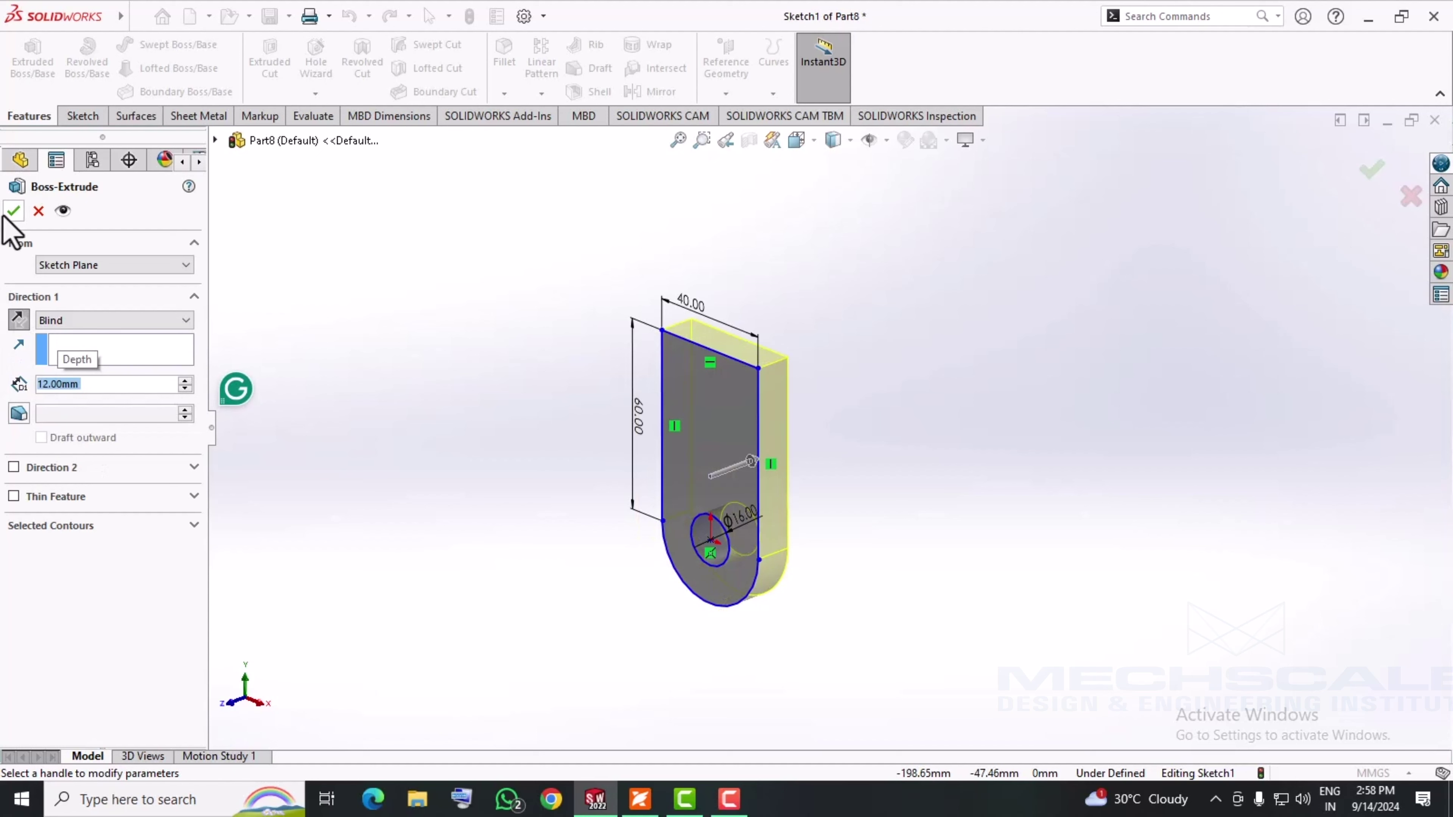
left_click(14, 211)
mouse_move(373, 574)
middle_mouse_down()
mouse_move(503, 526)
mouse_move(472, 554)
mouse_move(364, 568)
mouse_move(392, 587)
mouse_move(403, 526)
middle_mouse_up()
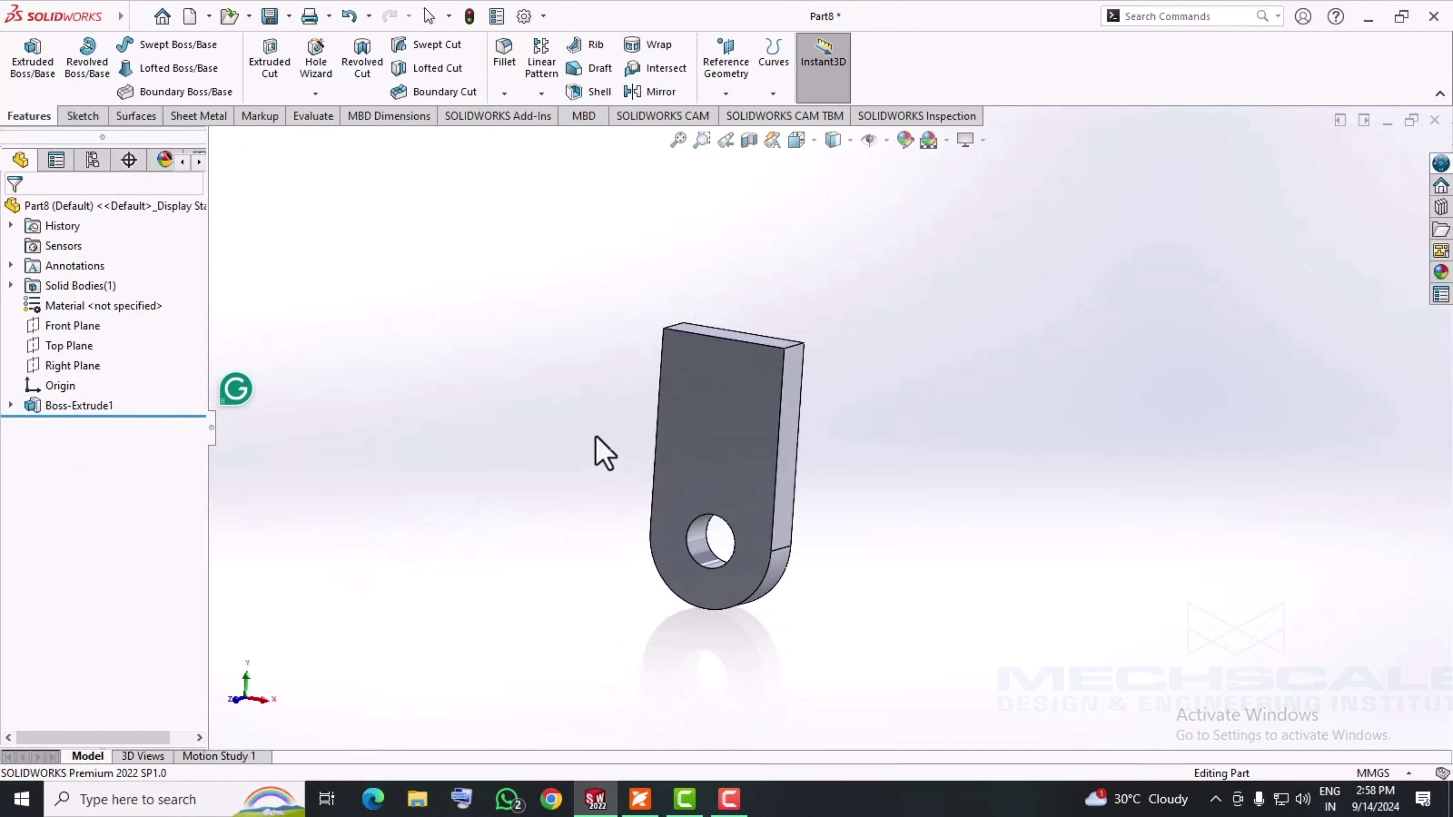
left_click(641, 799)
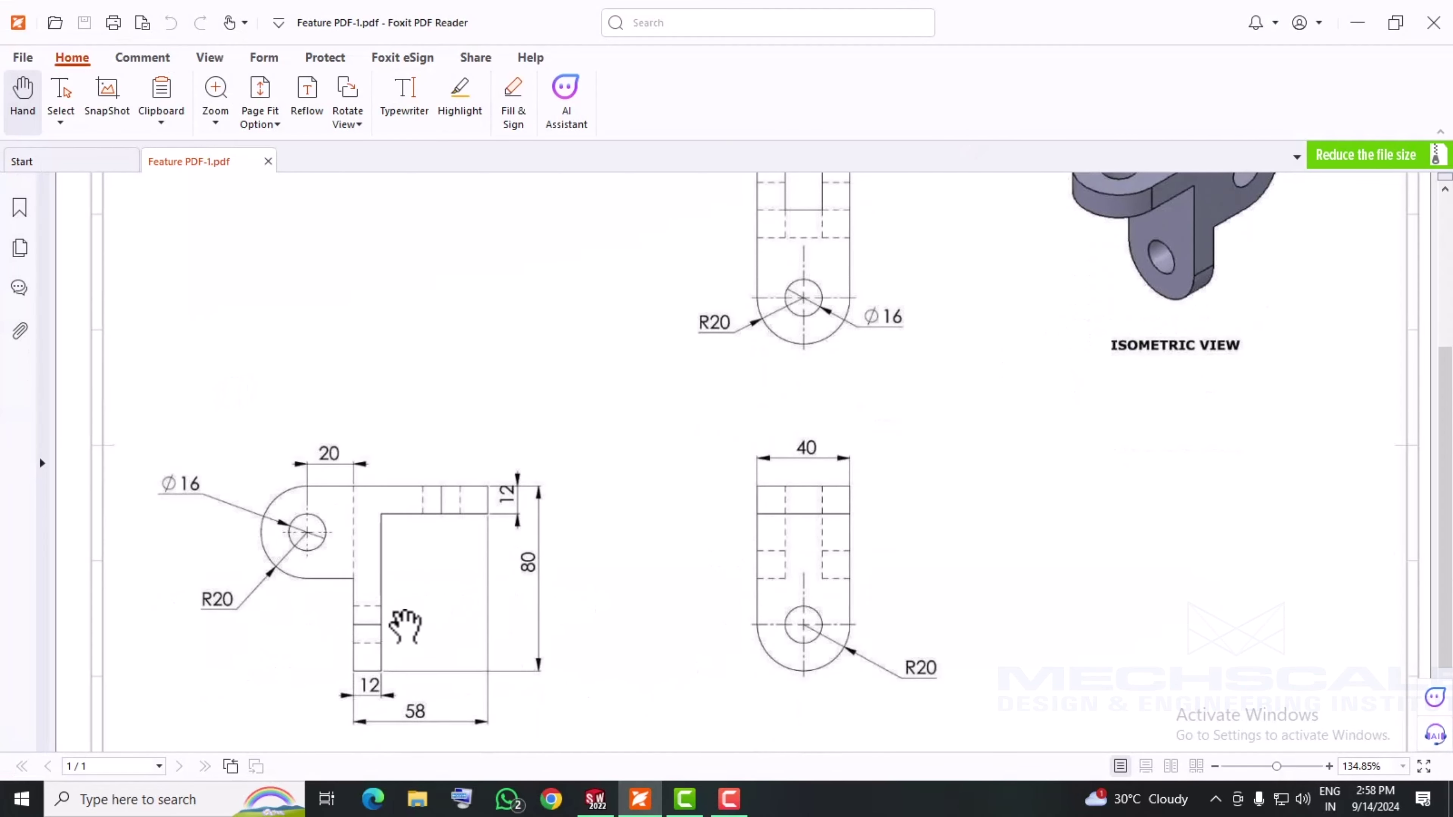
- Review the top view's 16 and 12 dimensions in the PDF, then orbit to the part's top face
scroll(405, 627, "down", 1)
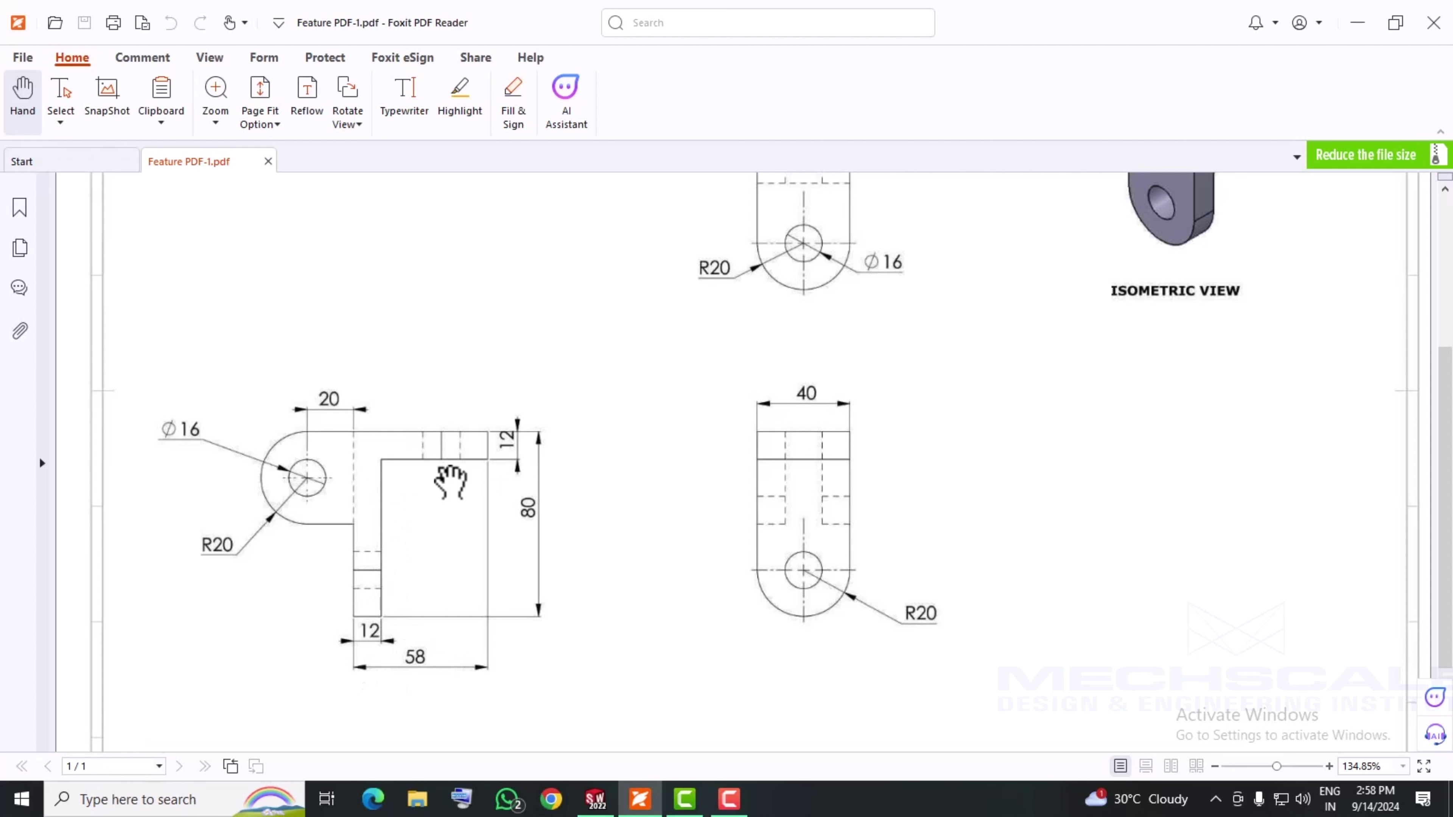
scroll(458, 480, "up", 3)
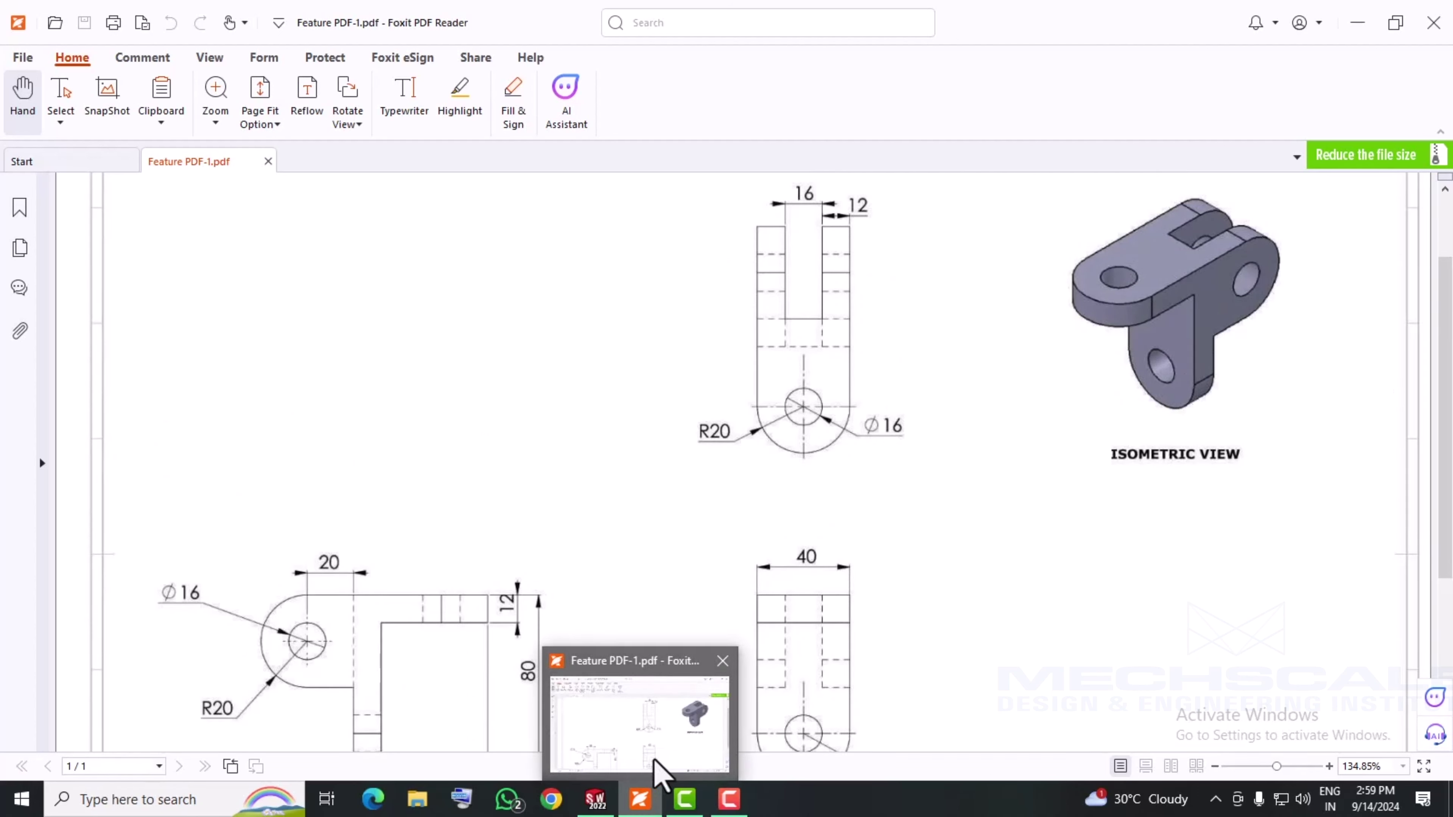
left_click(595, 798)
mouse_move(589, 549)
middle_mouse_down()
mouse_move(551, 600)
mouse_move(753, 367)
middle_mouse_up()
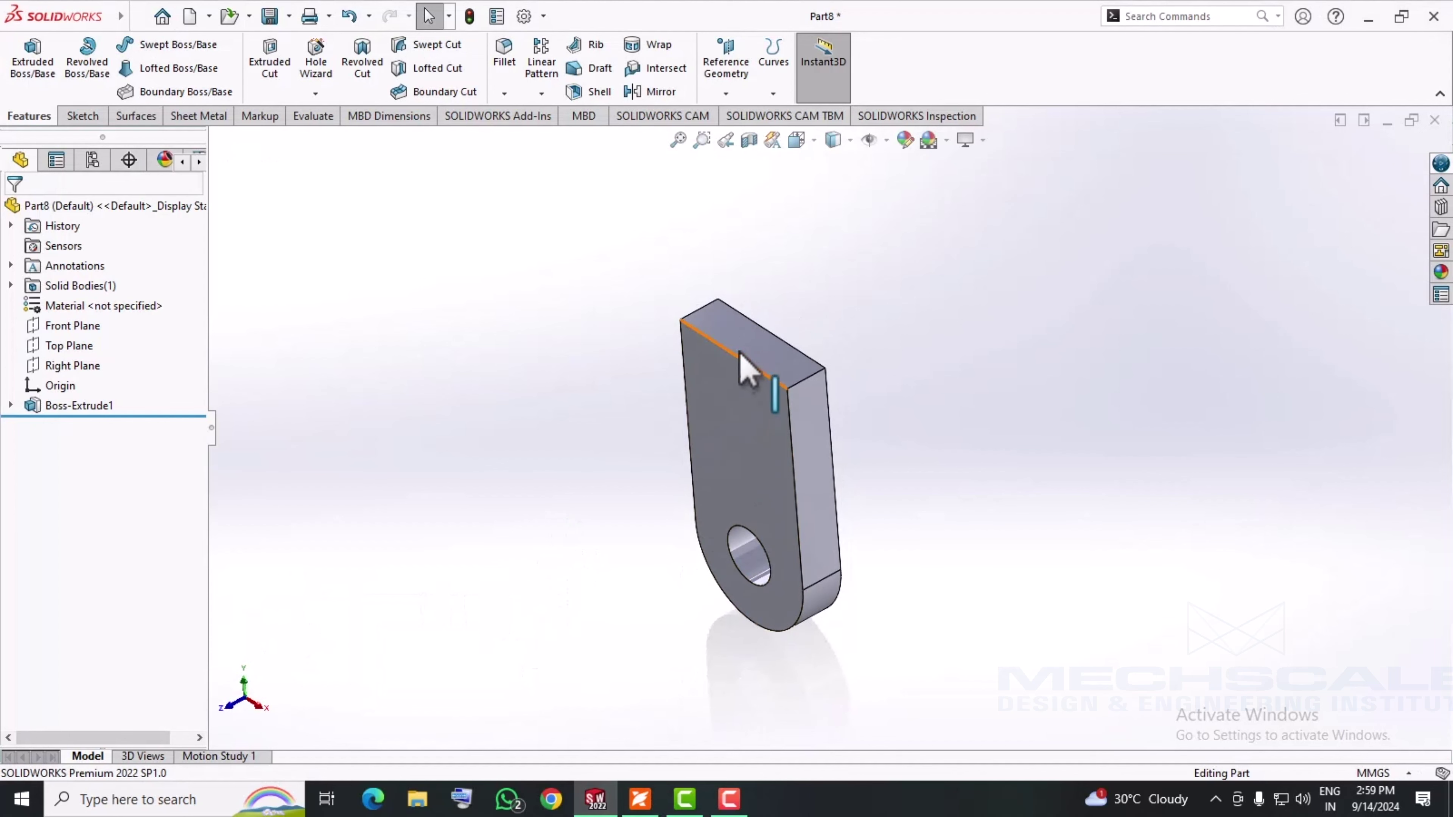
- Start Sketch2 on the extruded plate's top face
right_click(743, 332)
left_click(556, 352)
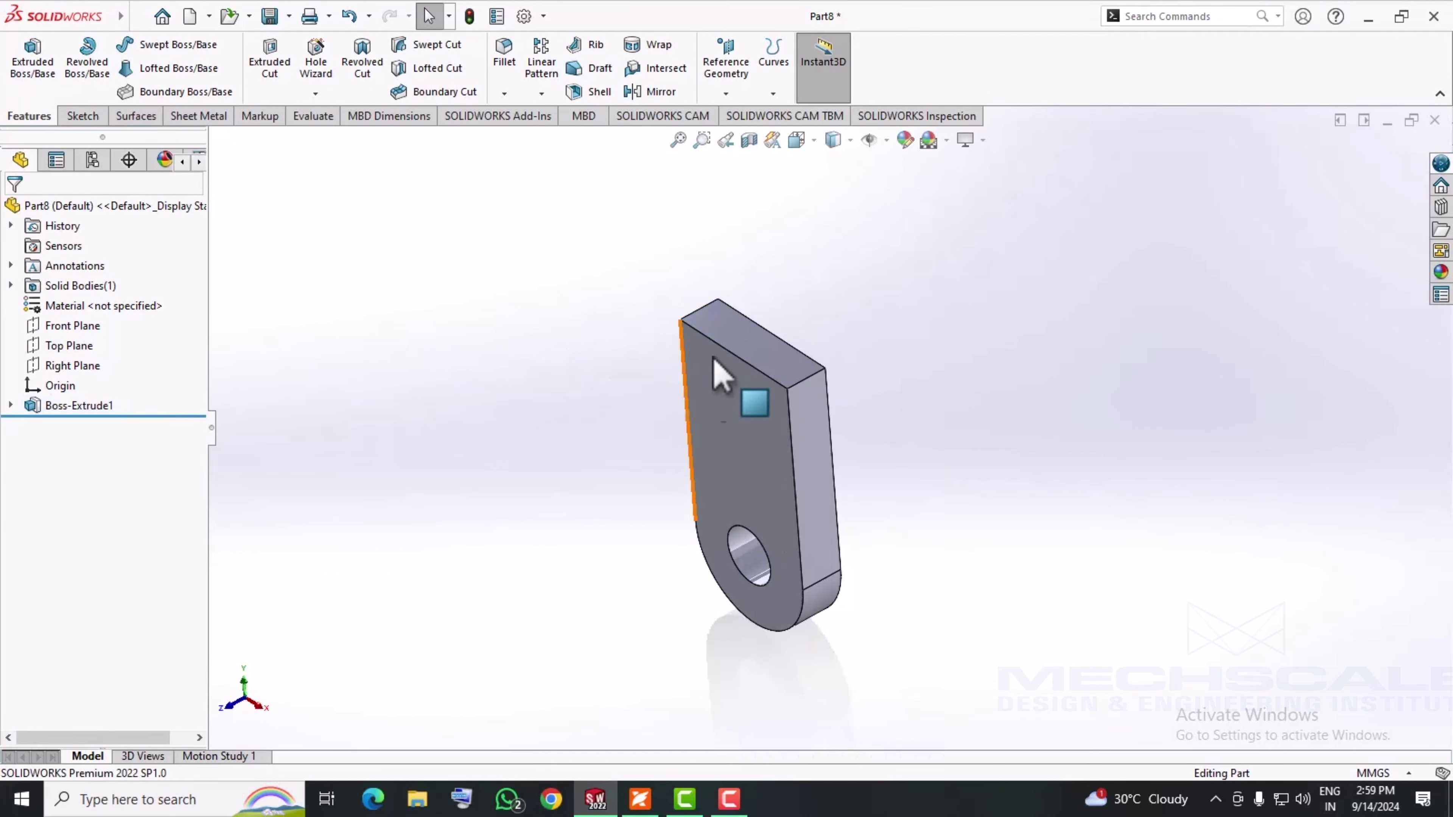
right_click(737, 344)
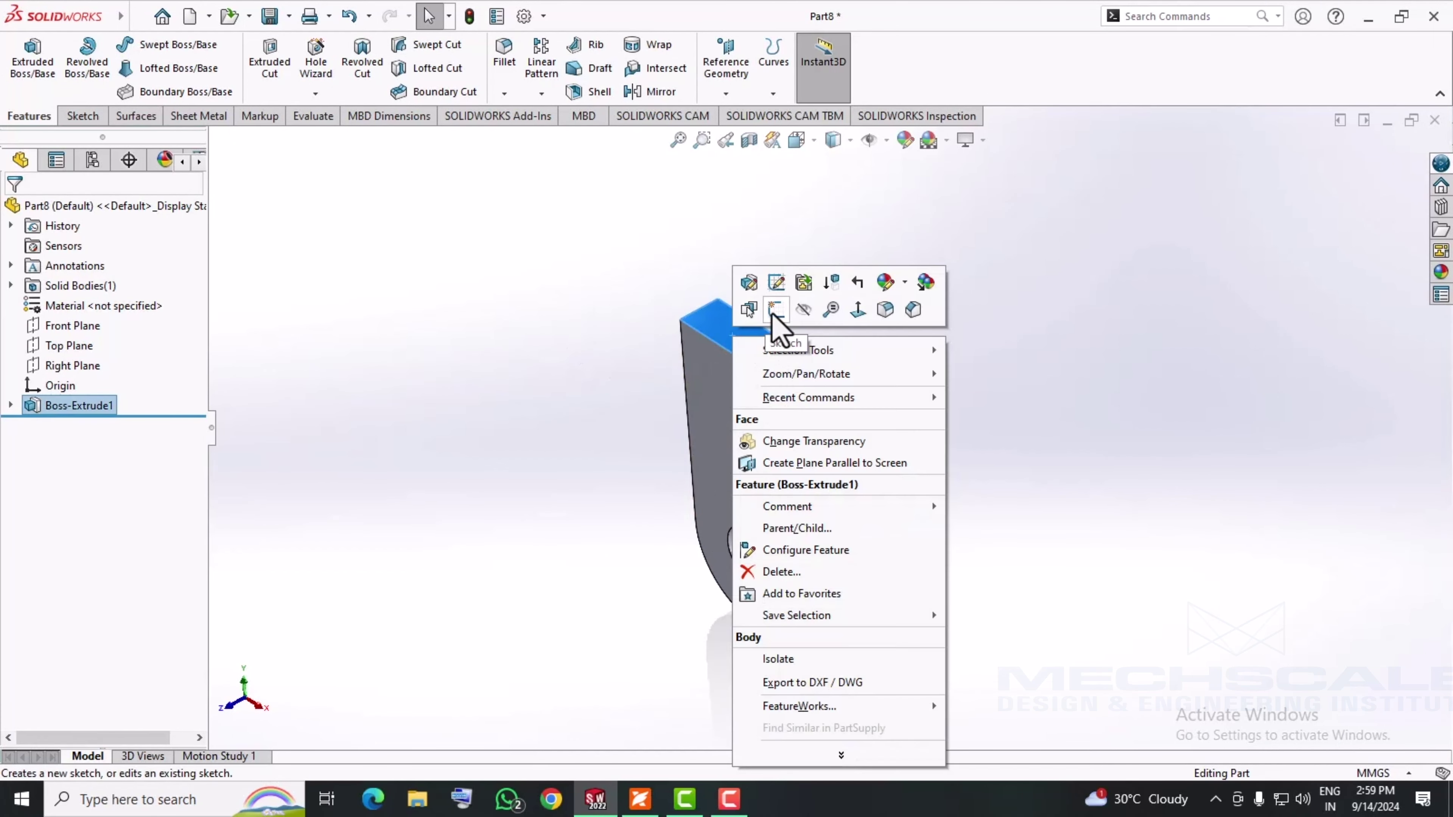
left_click(777, 324)
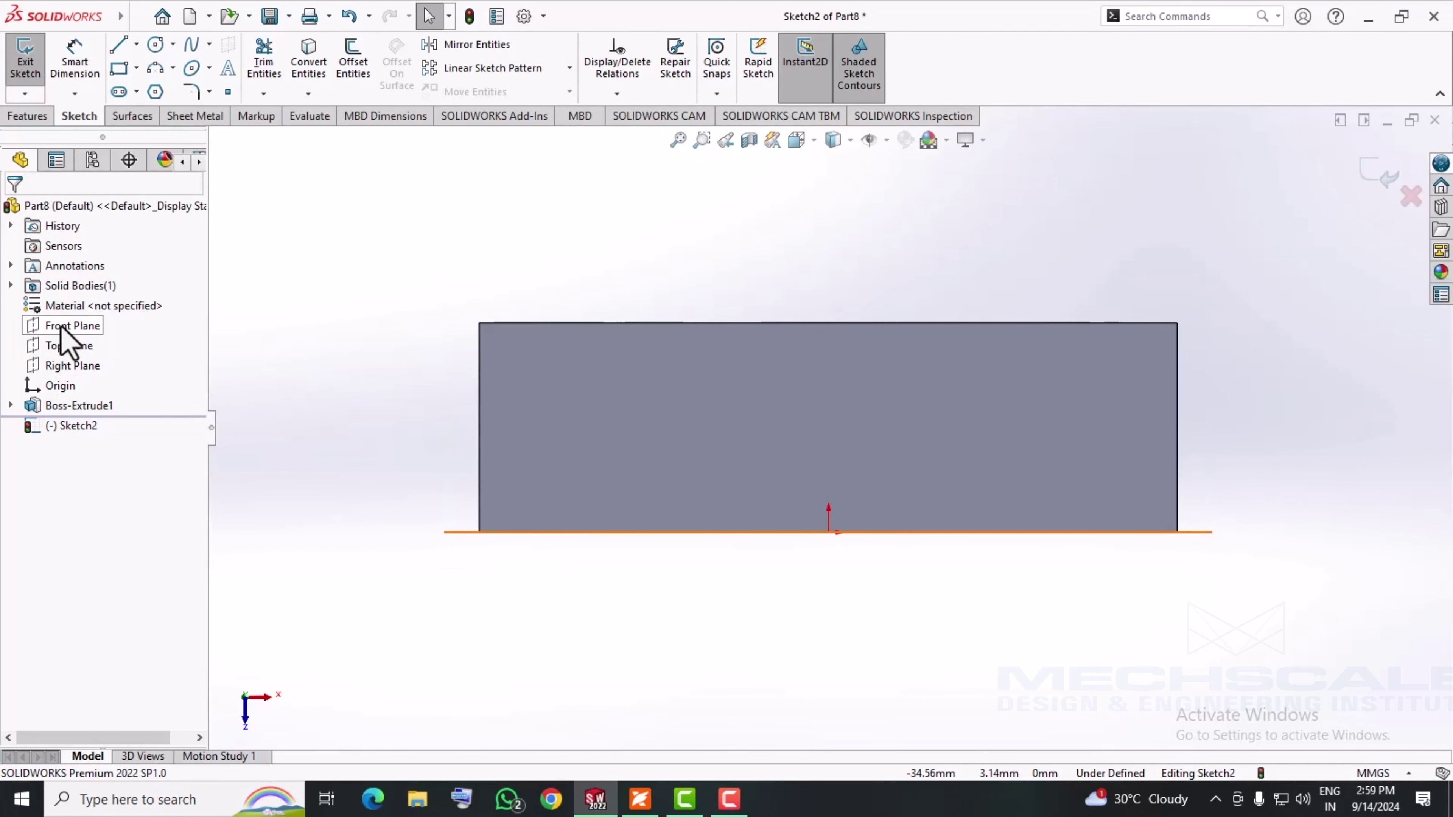
key("z")
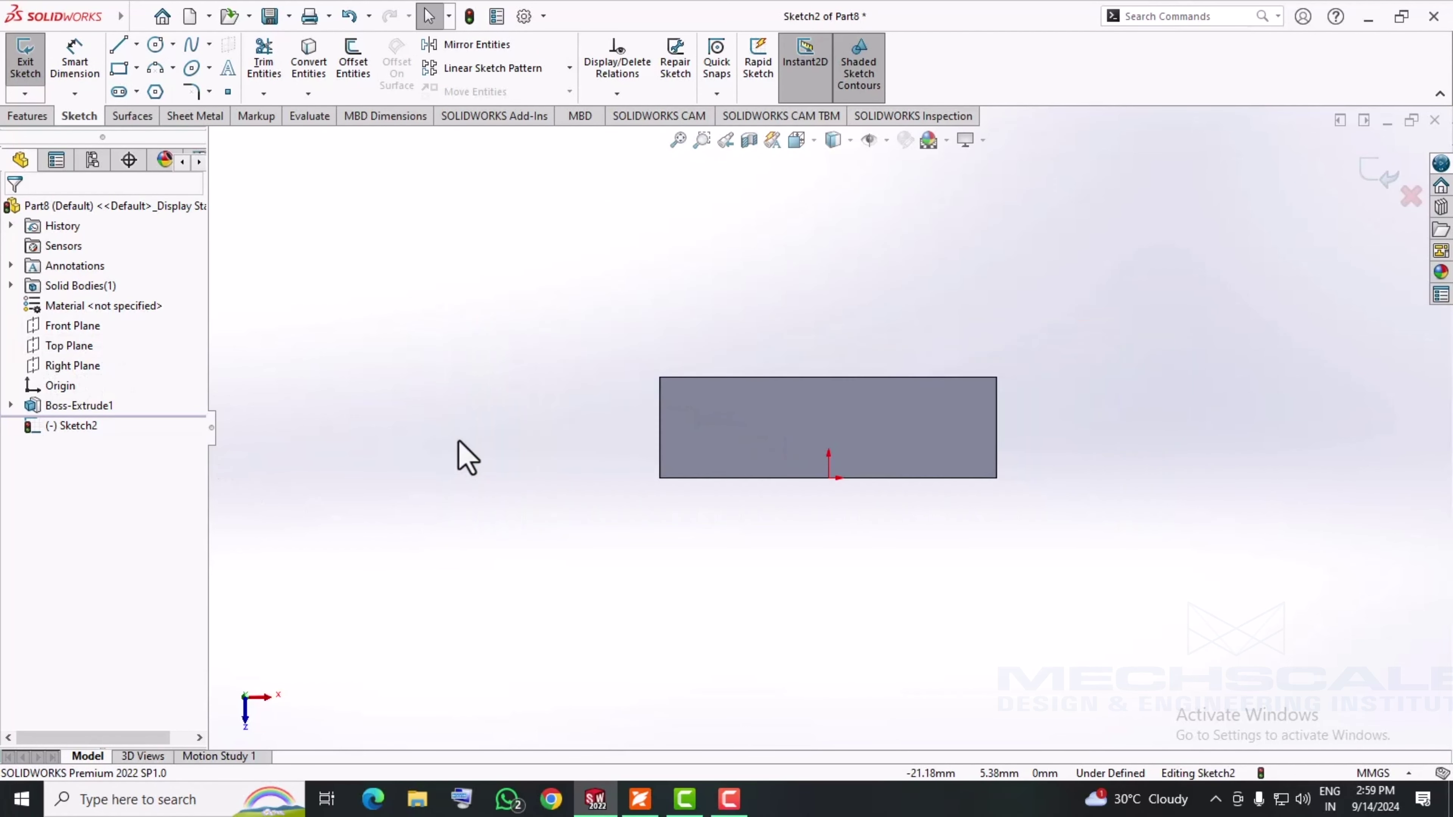
scroll(1179, 486, "down", 2)
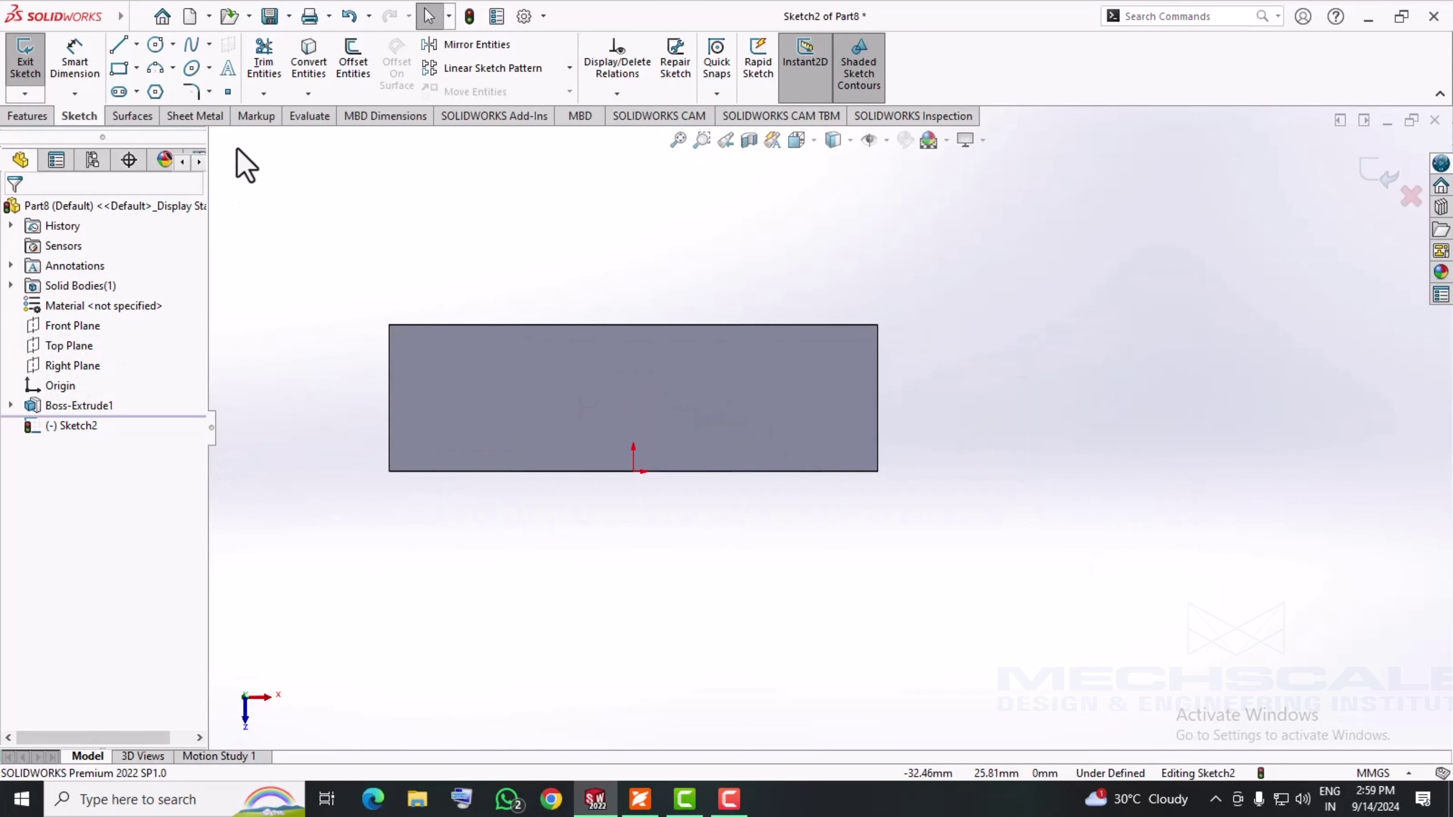
- Draw a rectangle from the face's lower-left corner extending below the face
left_click(119, 68)
left_click(389, 471)
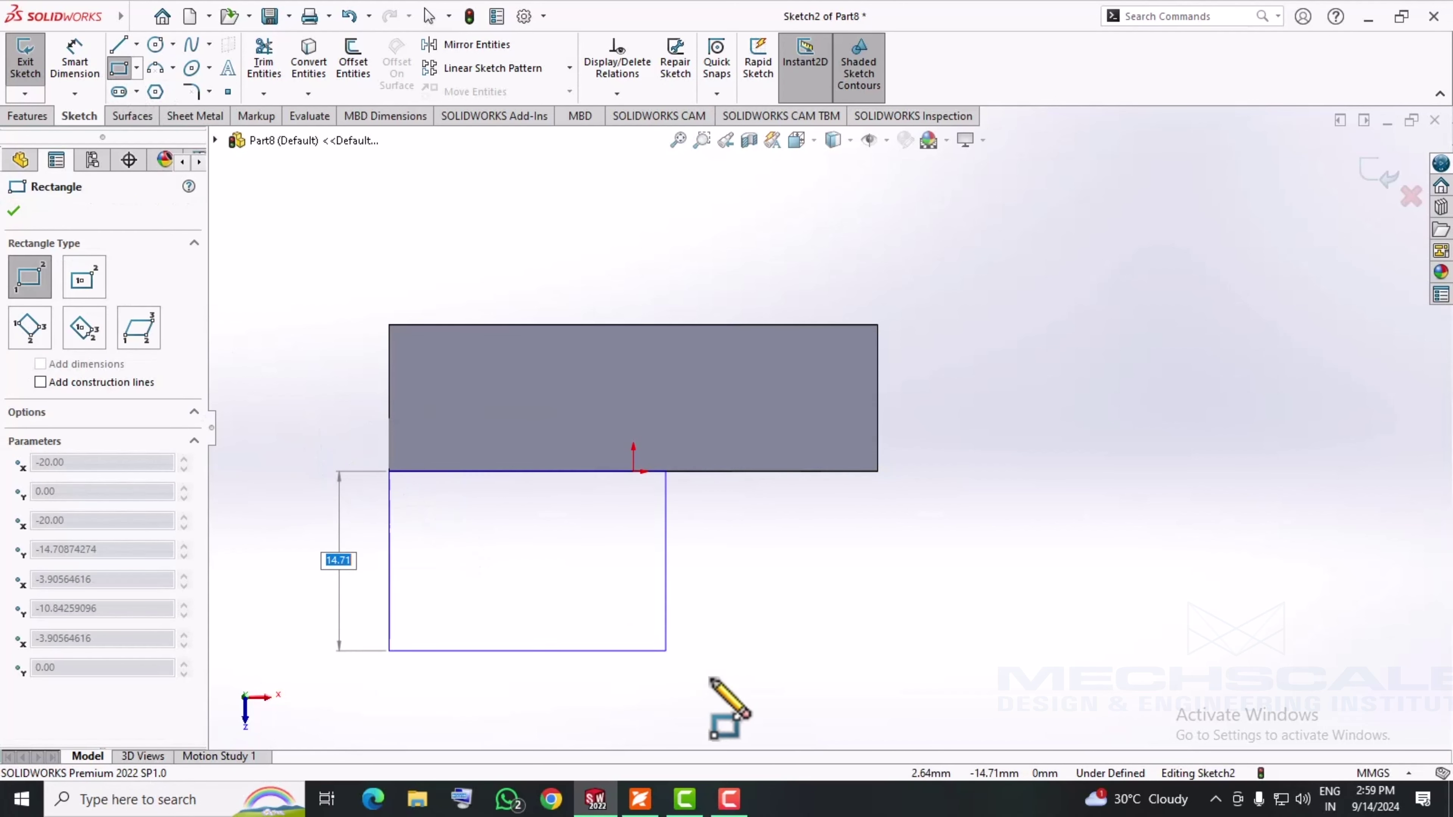
left_click(878, 726)
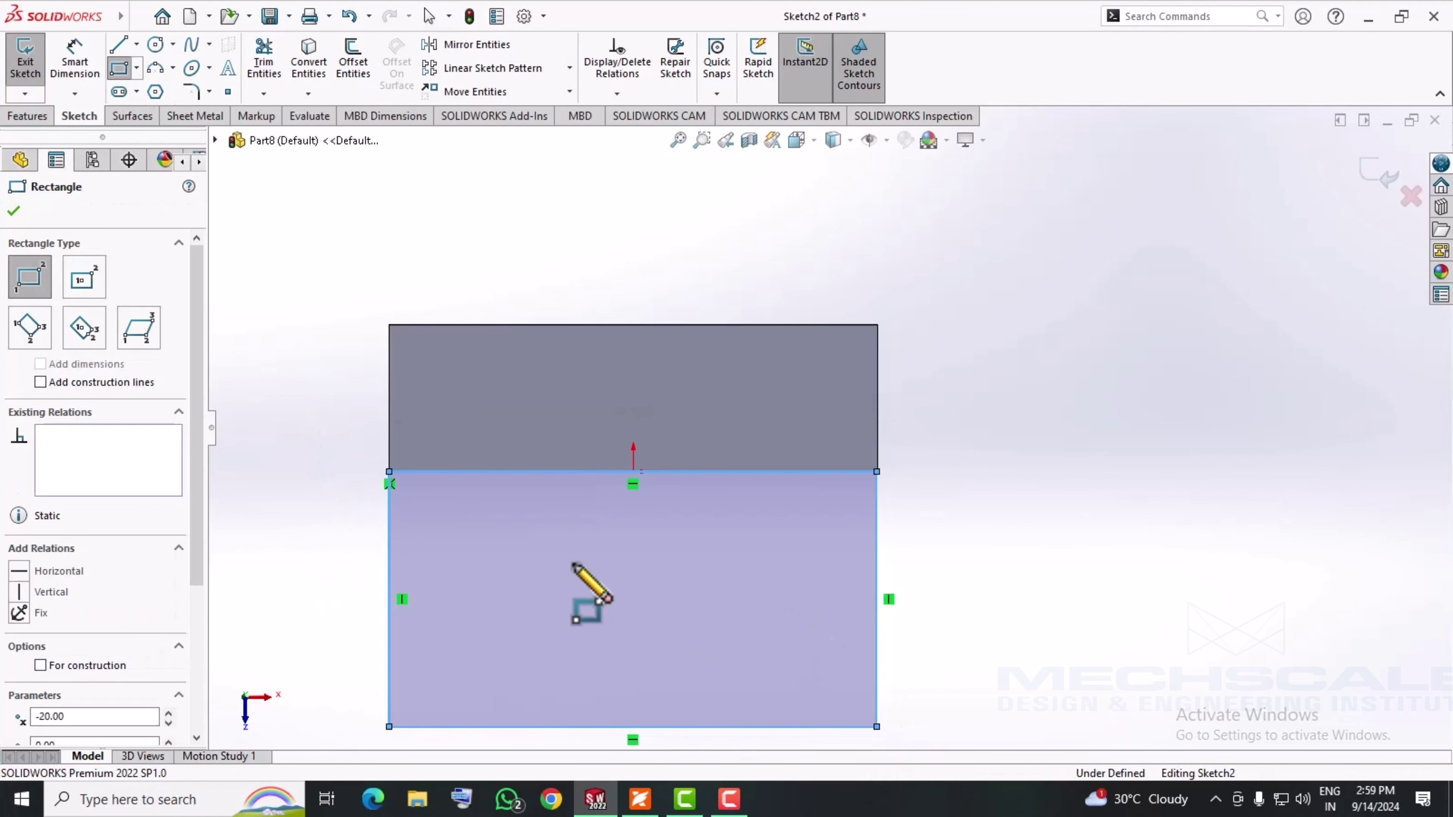
key("Escape")
key("z")
- Draw a circle centred on the rectangle's bottom-edge midpoint, passing through its corner
left_click(155, 44)
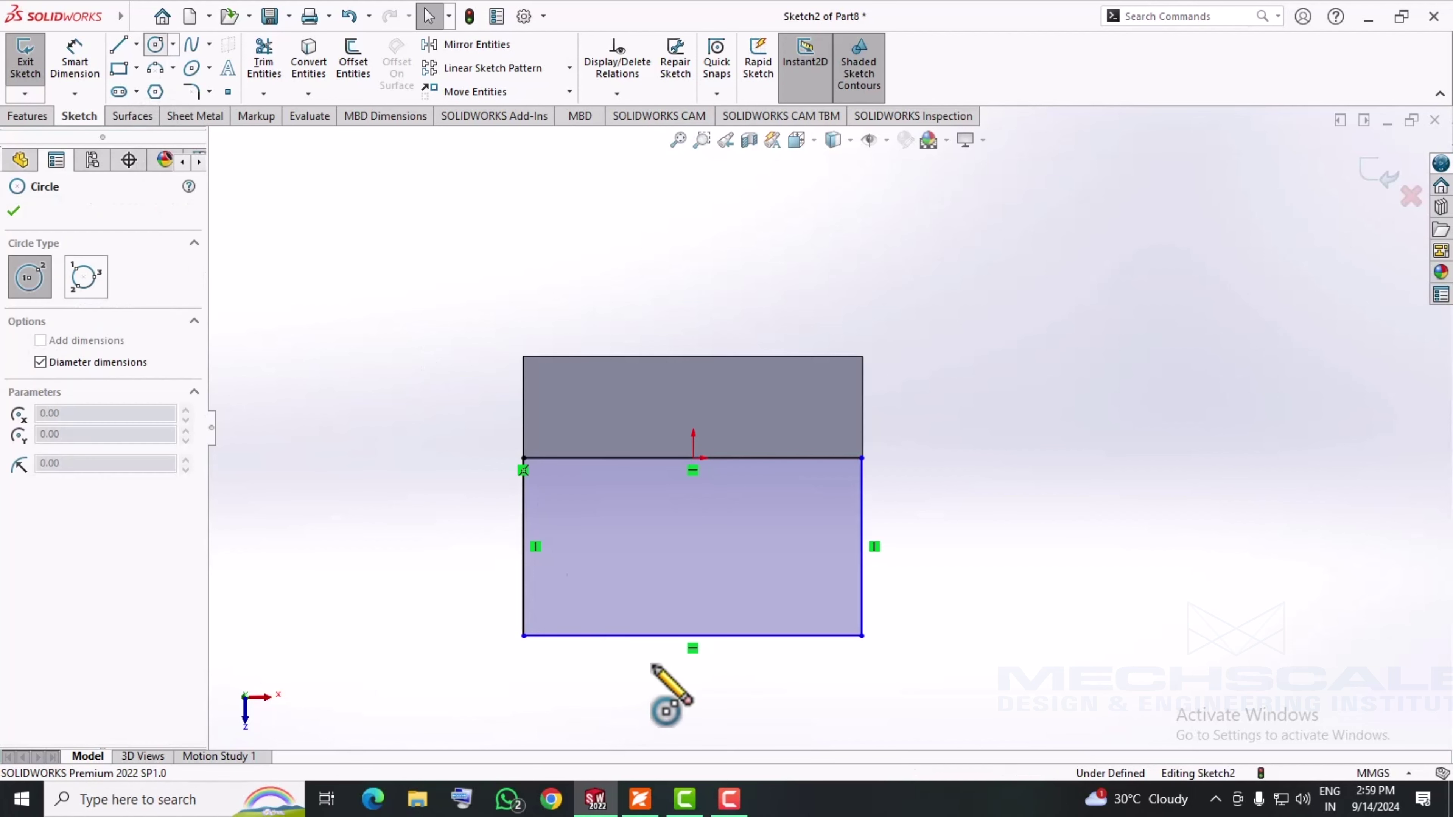
left_click(687, 635)
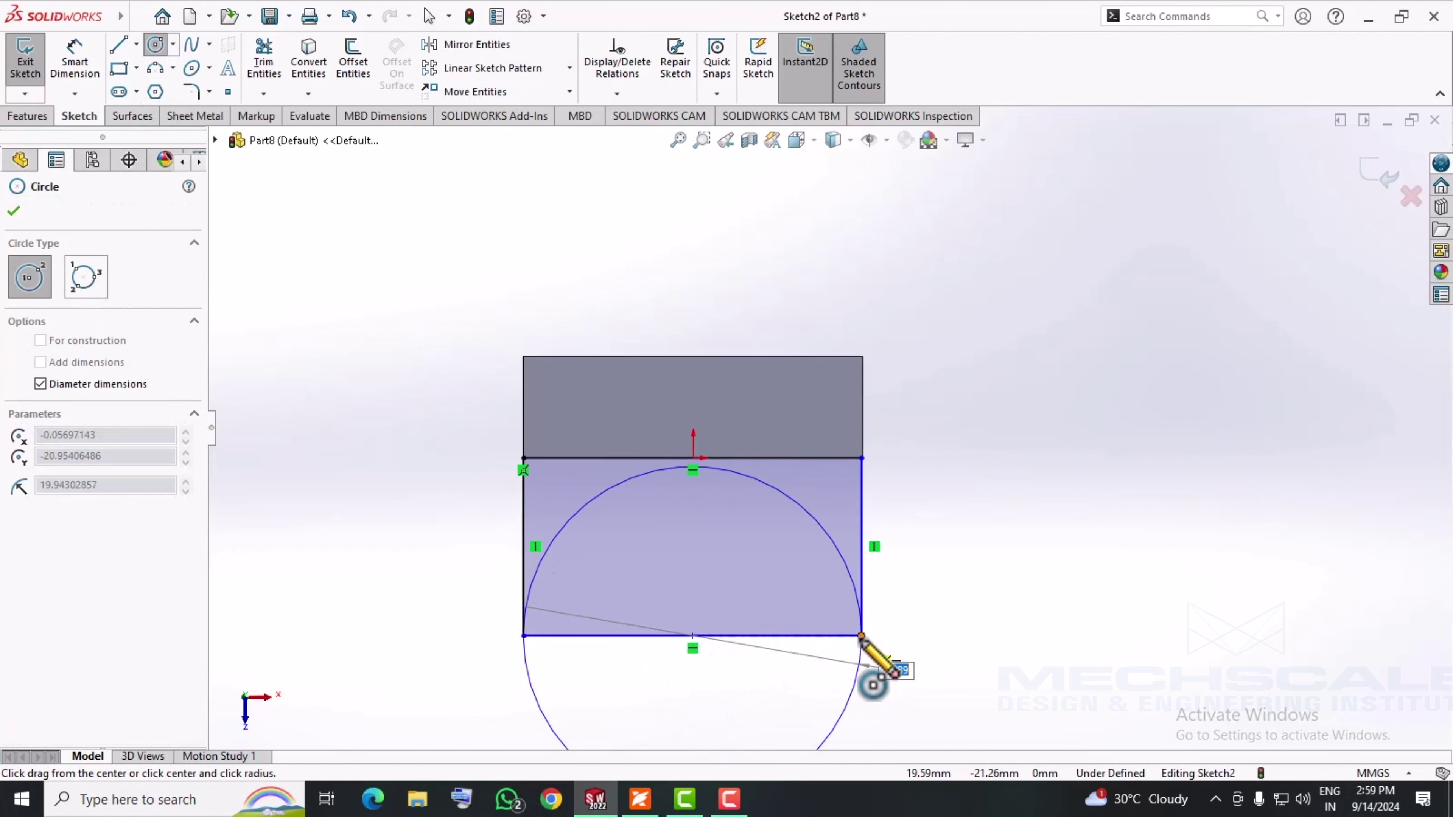
left_click(862, 635)
key("Escape")
scroll(301, 623, "up", 2)
scroll(337, 640, "up", 2)
scroll(762, 510, "down", 2)
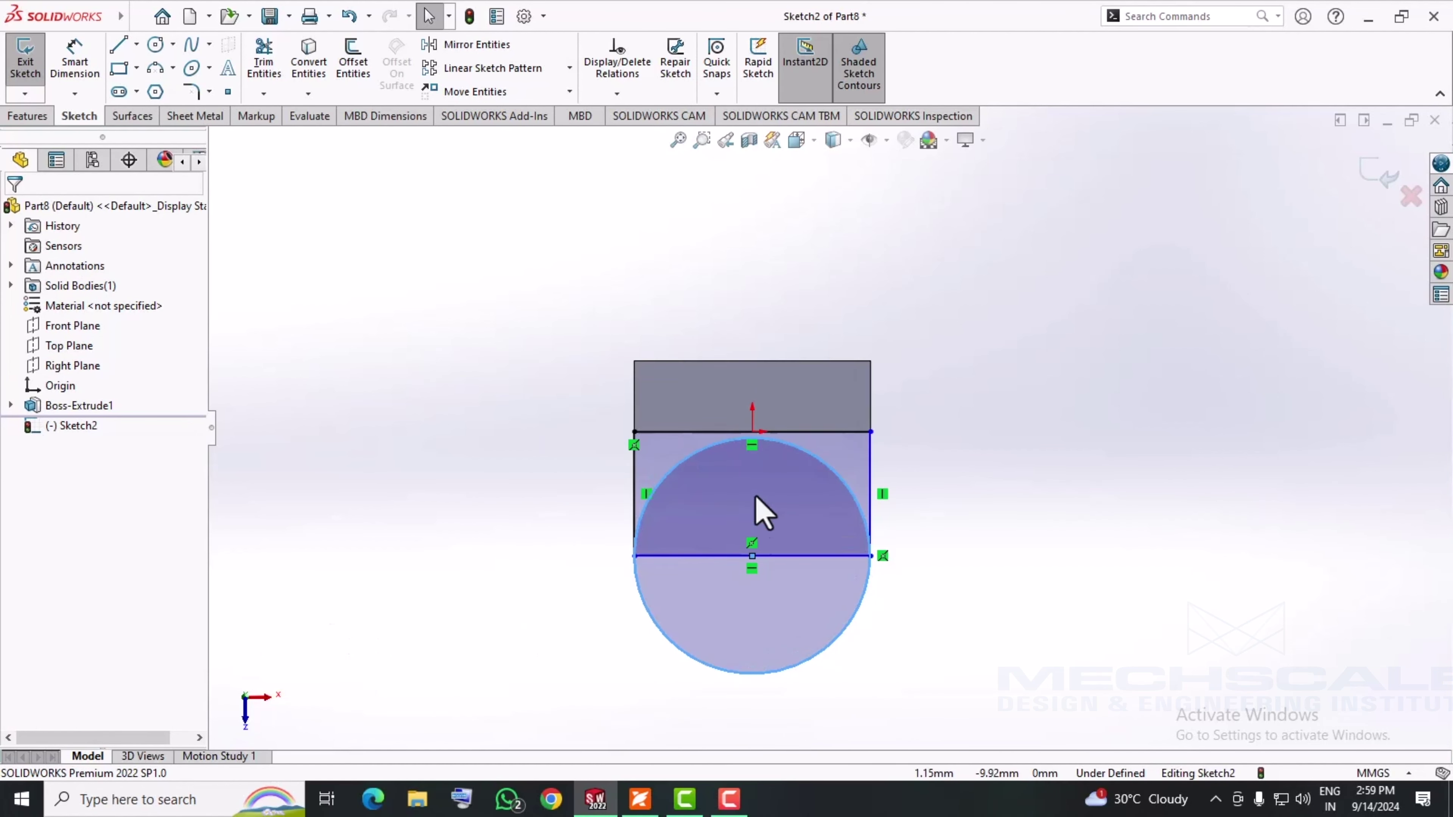
- Check the PDF drawing for sizes and return to the sketch
left_click(635, 801)
scroll(518, 585, "down", 3)
scroll(509, 607, "down", 1)
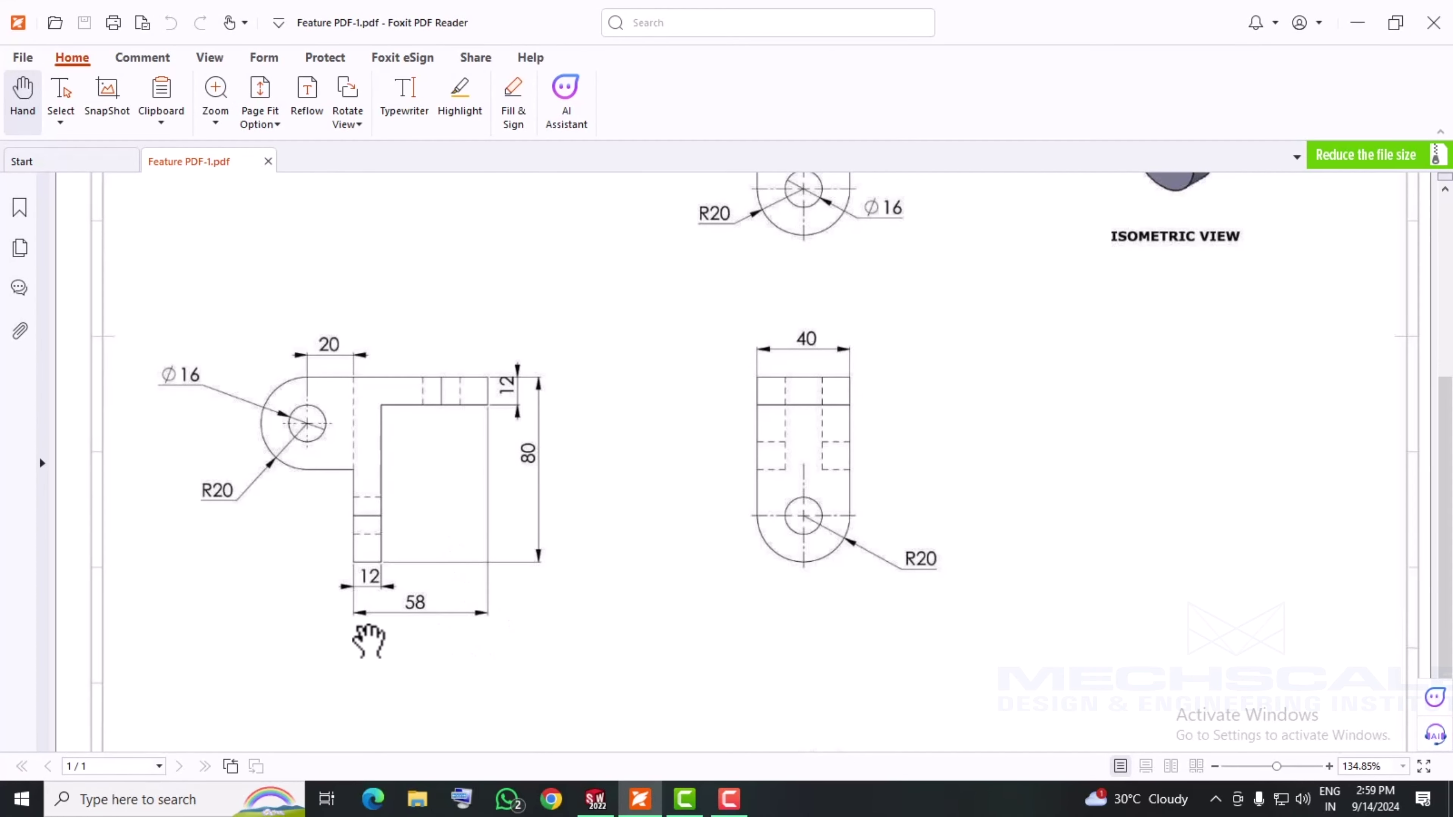
left_click(595, 800)
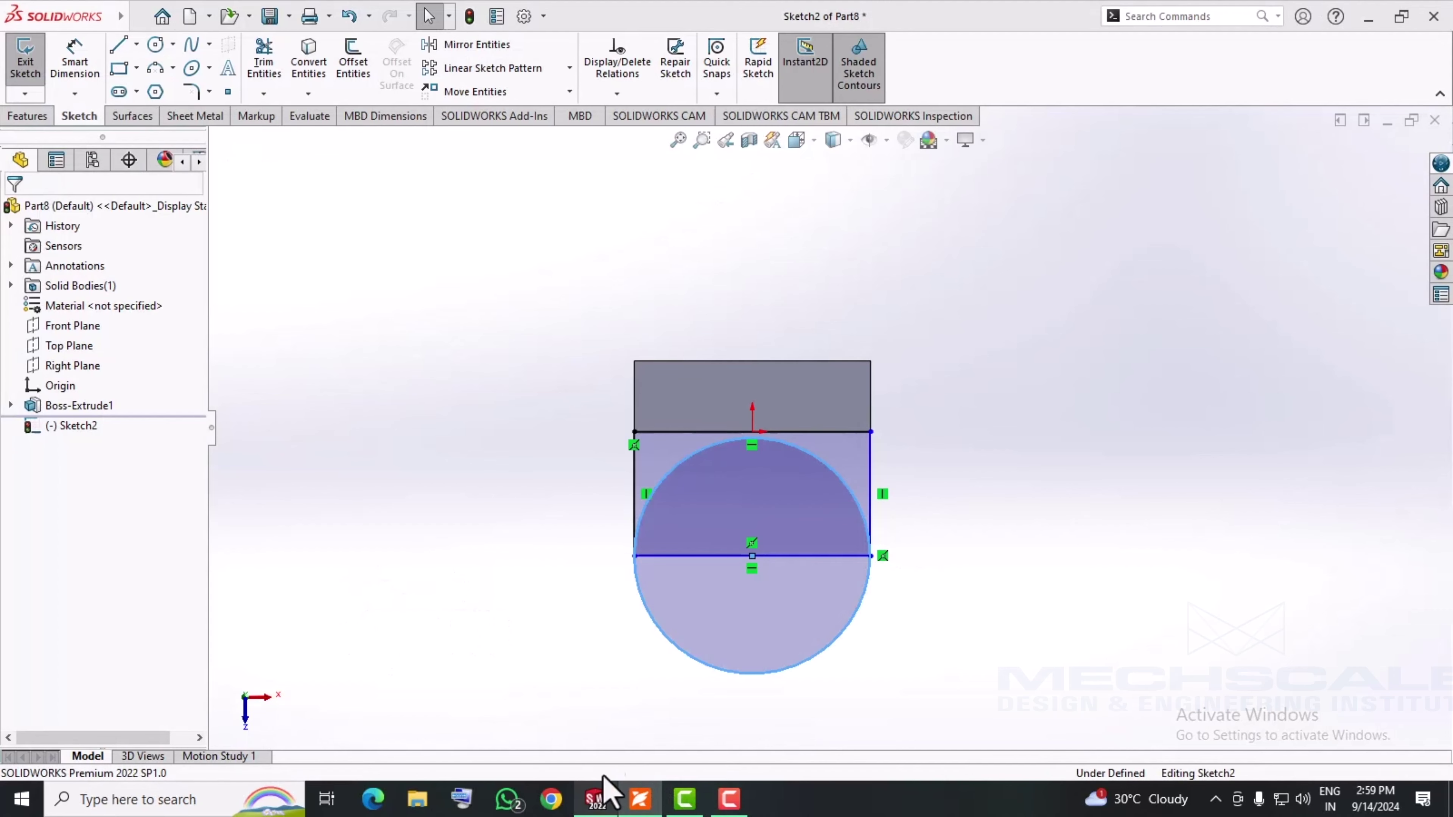
- Draw a horizontal midpoint construction line along the circle's bottom point
left_click(136, 43)
left_click(157, 110)
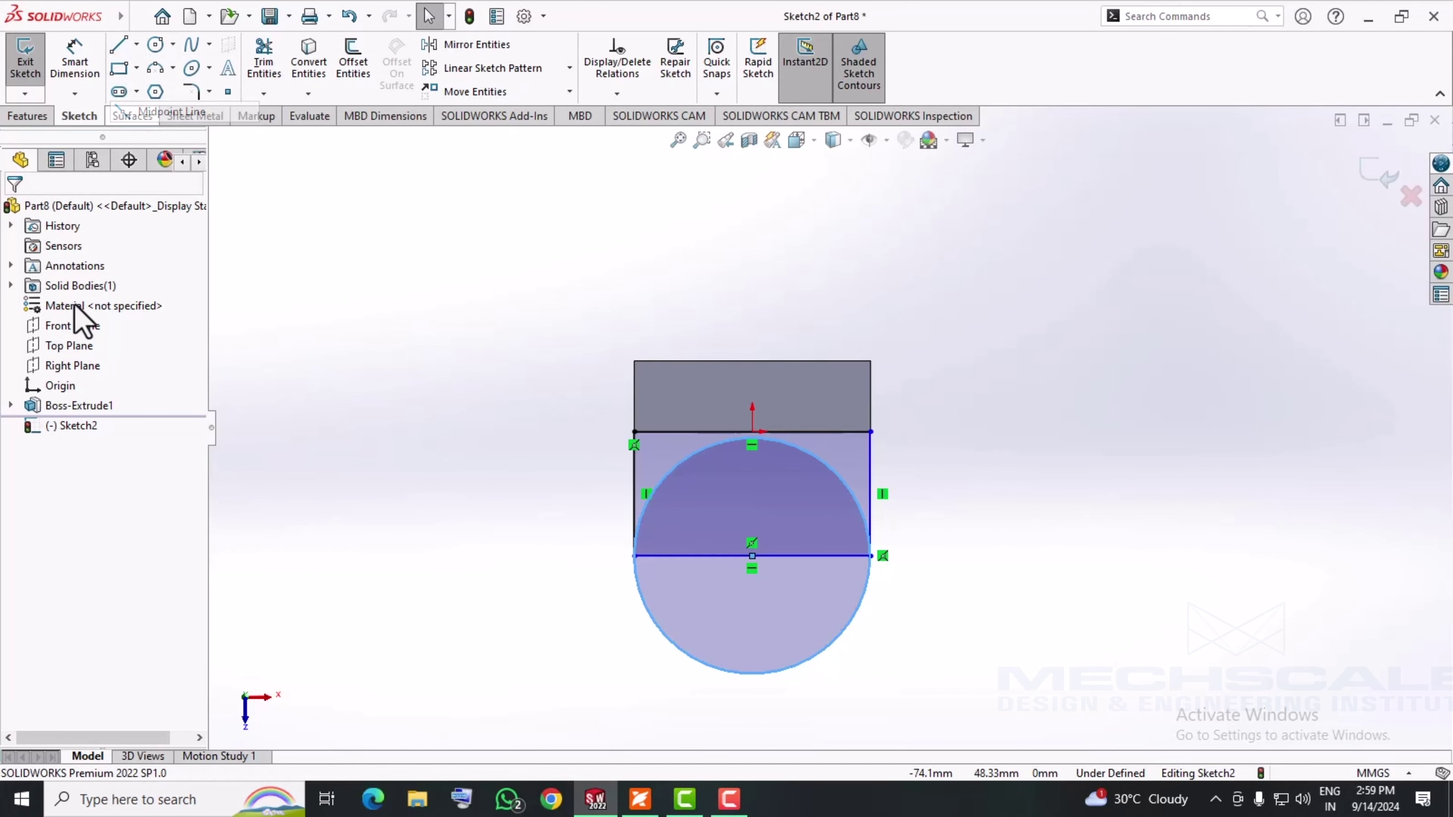
left_click(81, 417)
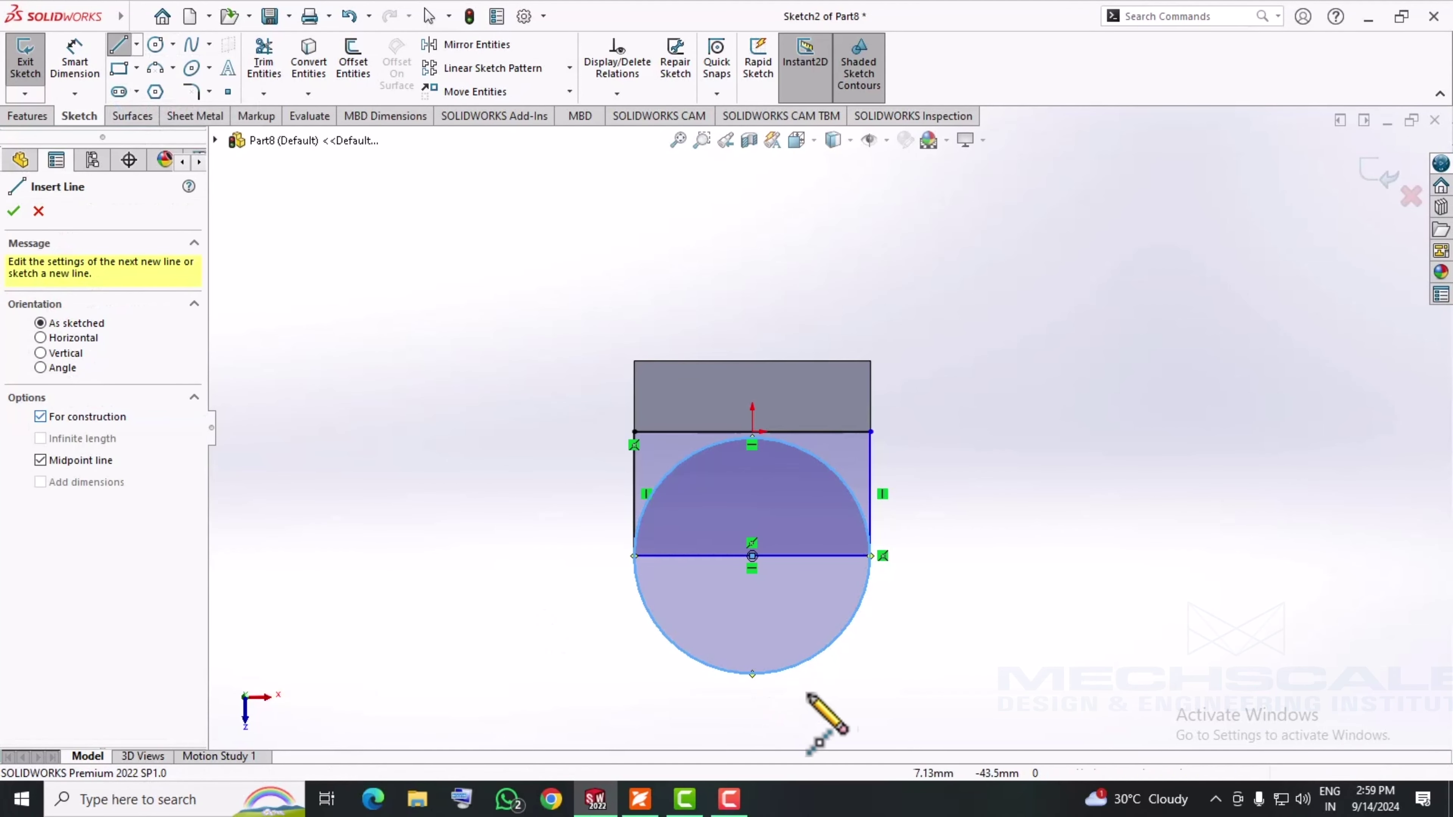
left_click(752, 674)
left_click(897, 674)
key("Escape")
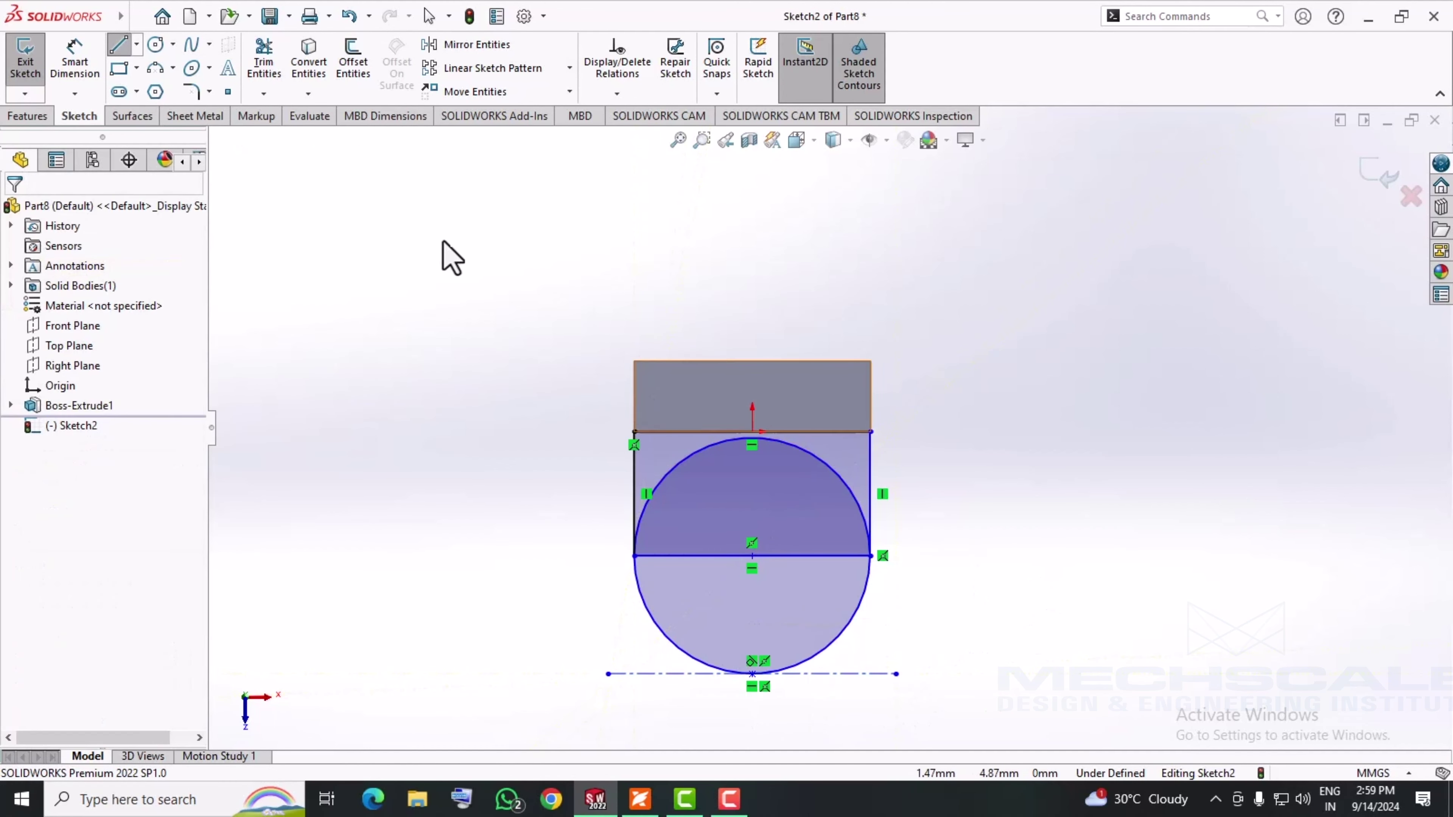
- Try a 58 mm height dimension from top edge to construction line, then undo it
left_click(84, 79)
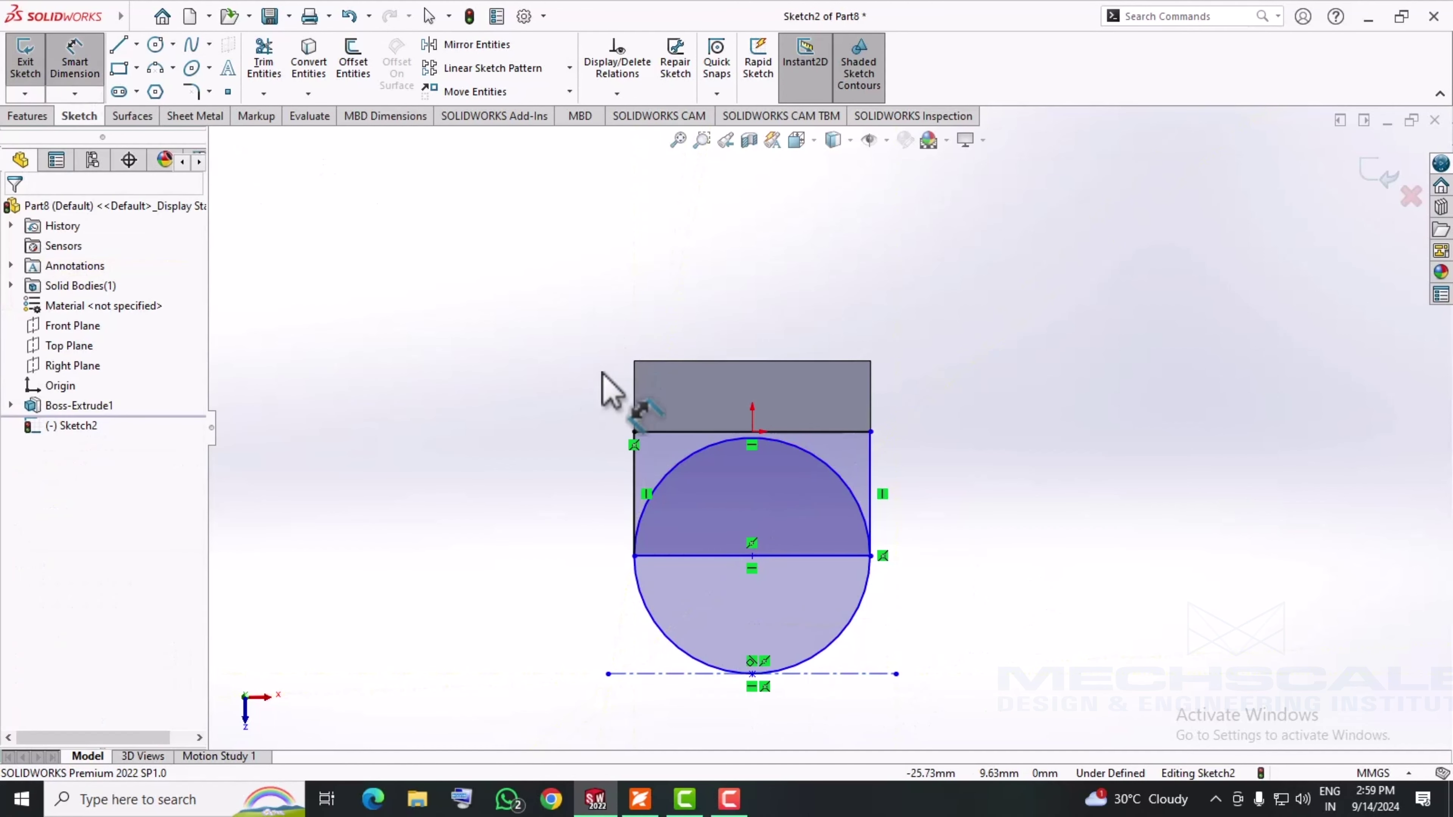
left_click(655, 362)
left_click(629, 676)
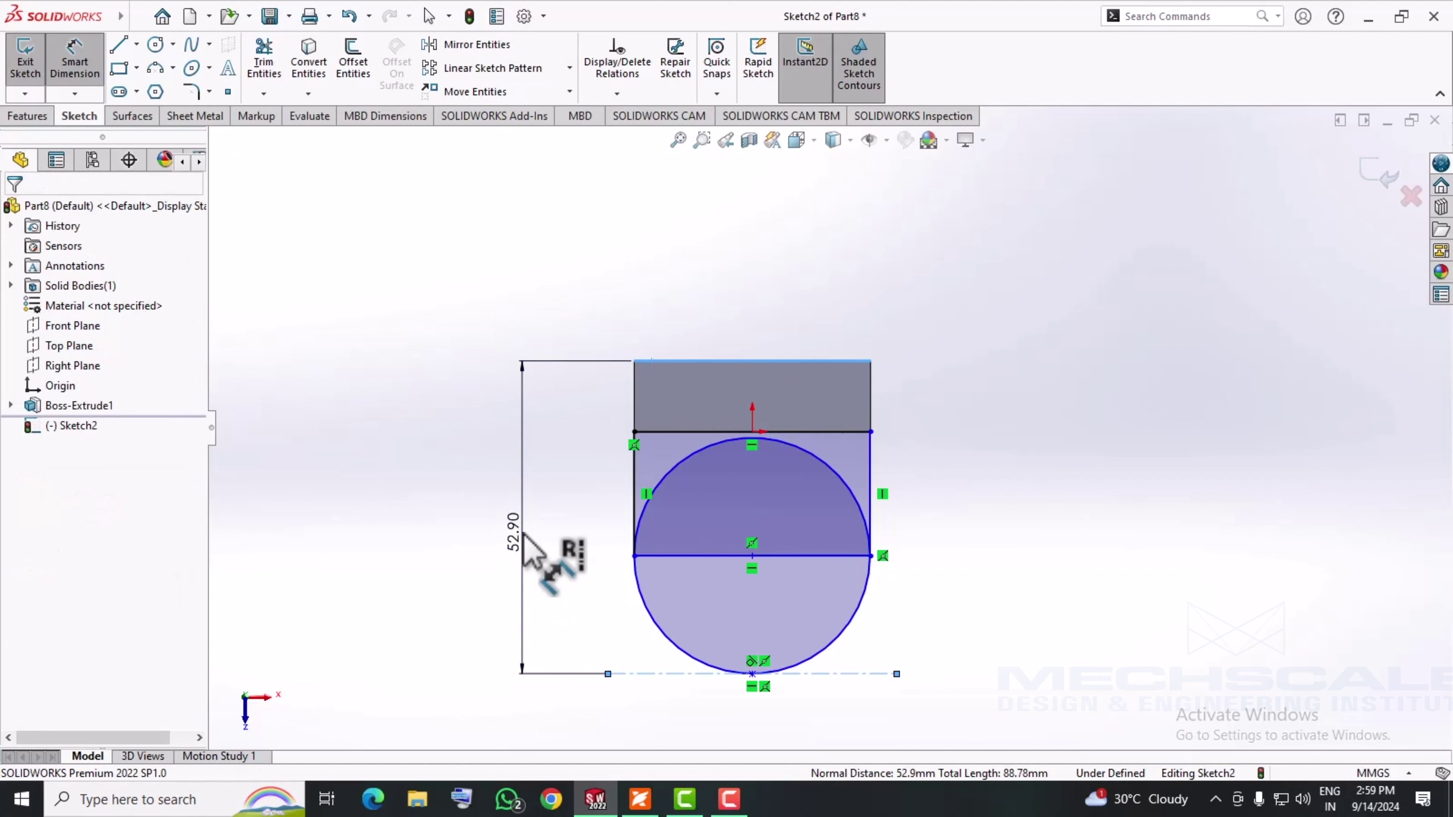
left_click(522, 541)
type("58")
key("Return")
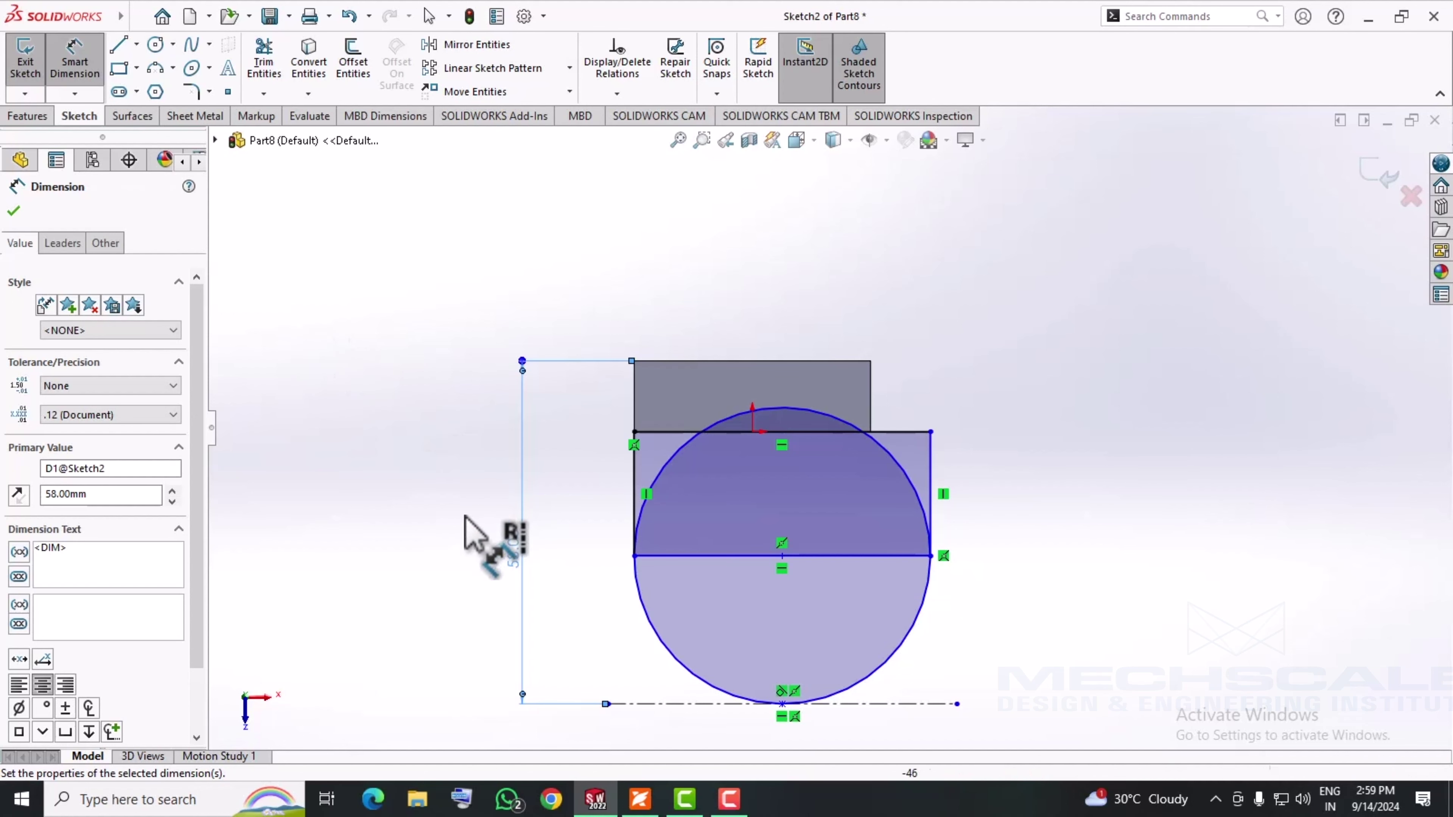
key("ctrl+z")
key("Escape")
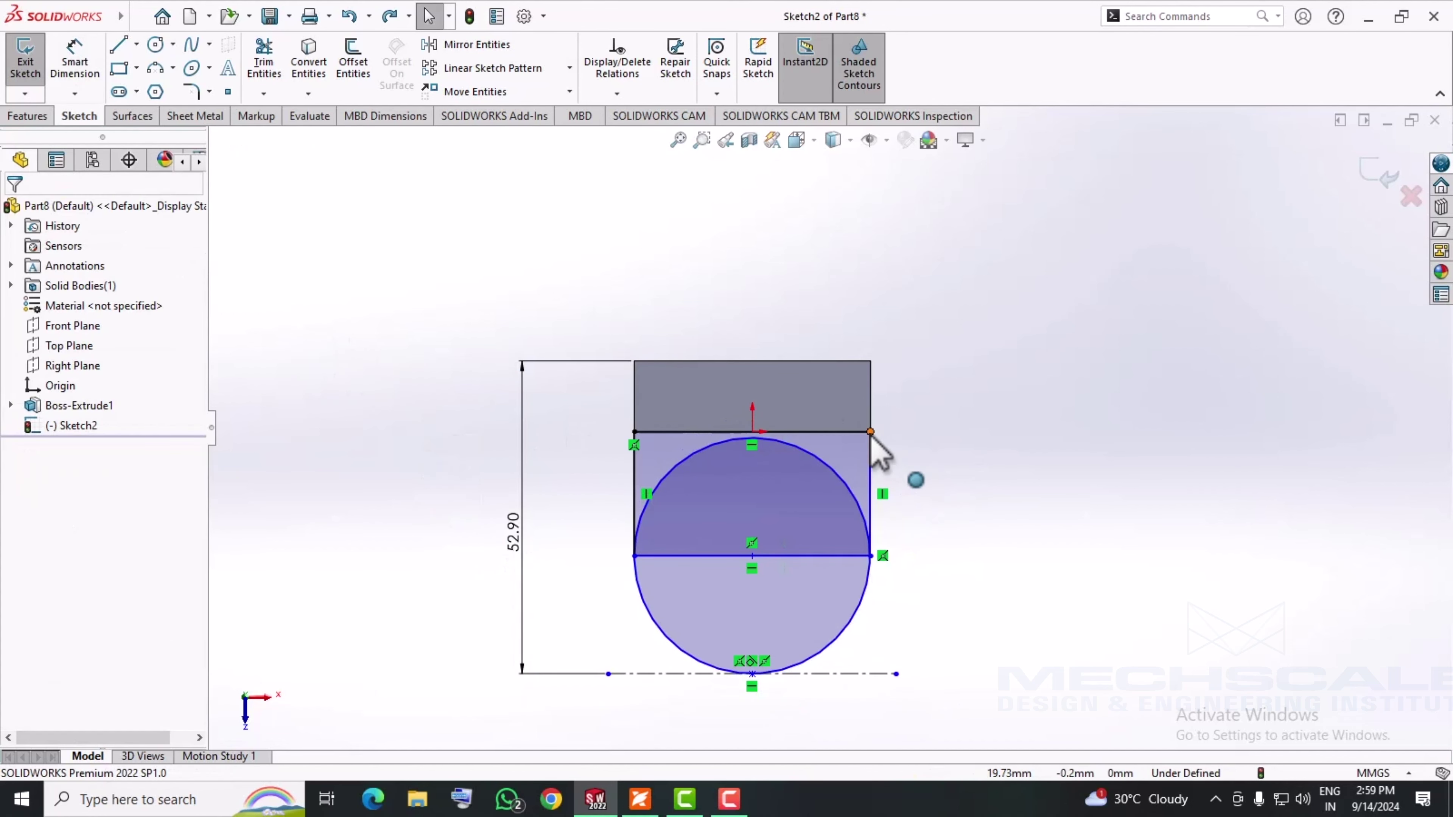
key("ctrl+z")
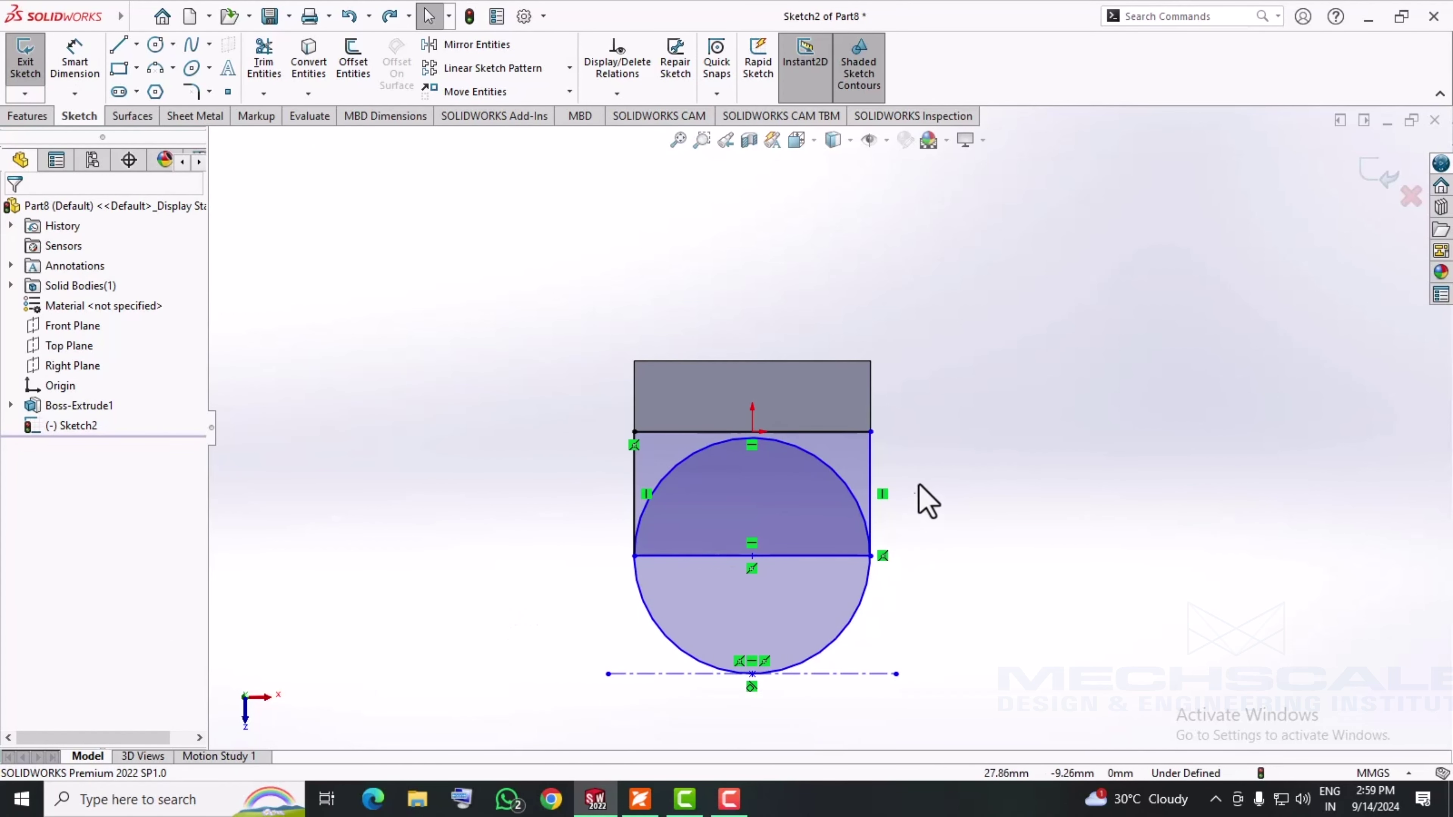
scroll(904, 475, "down", 5)
scroll(821, 415, "down", 5)
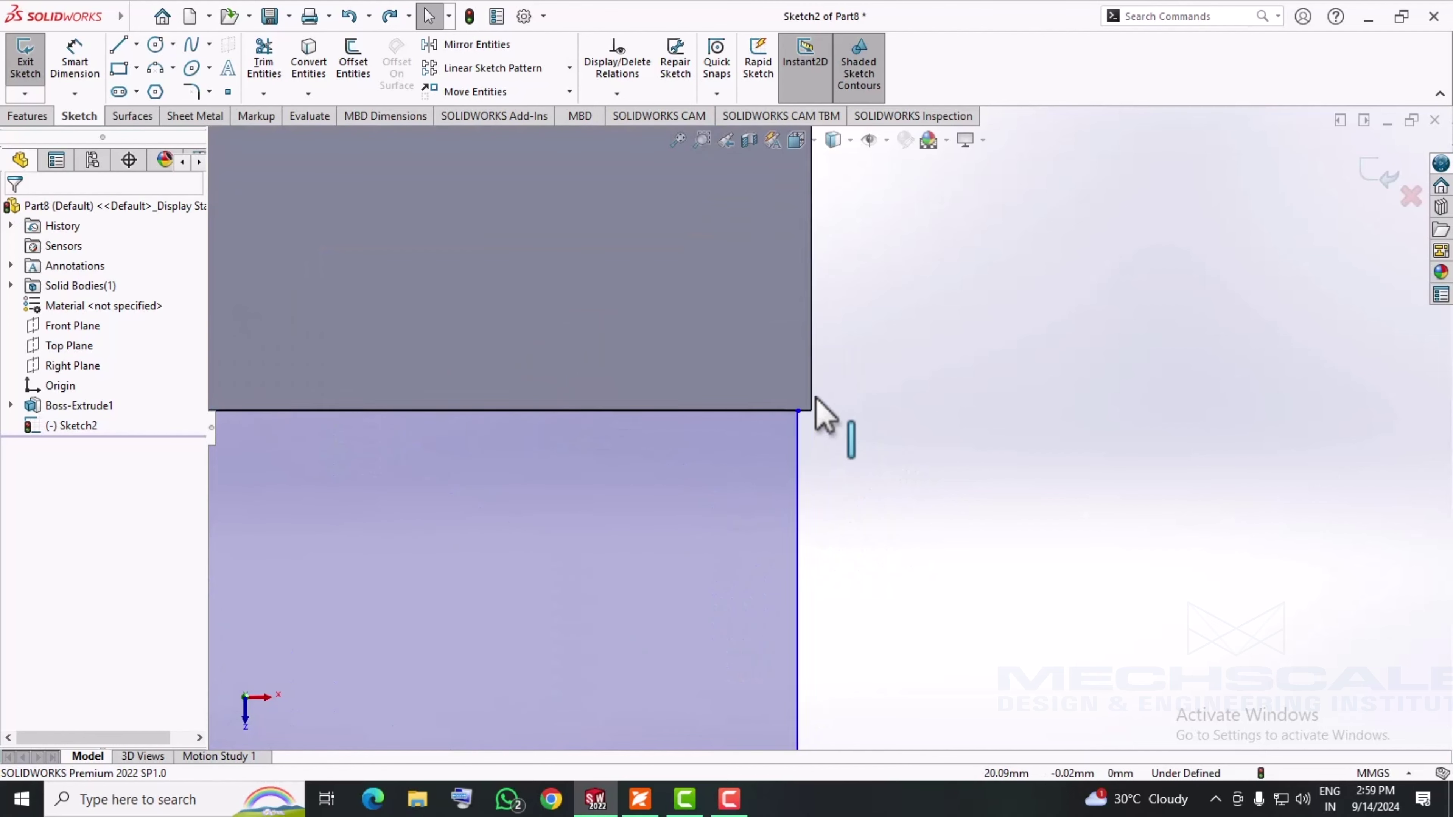
- Make the rectangle-corner sketch point coincident with the solid's edge
left_click(783, 424)
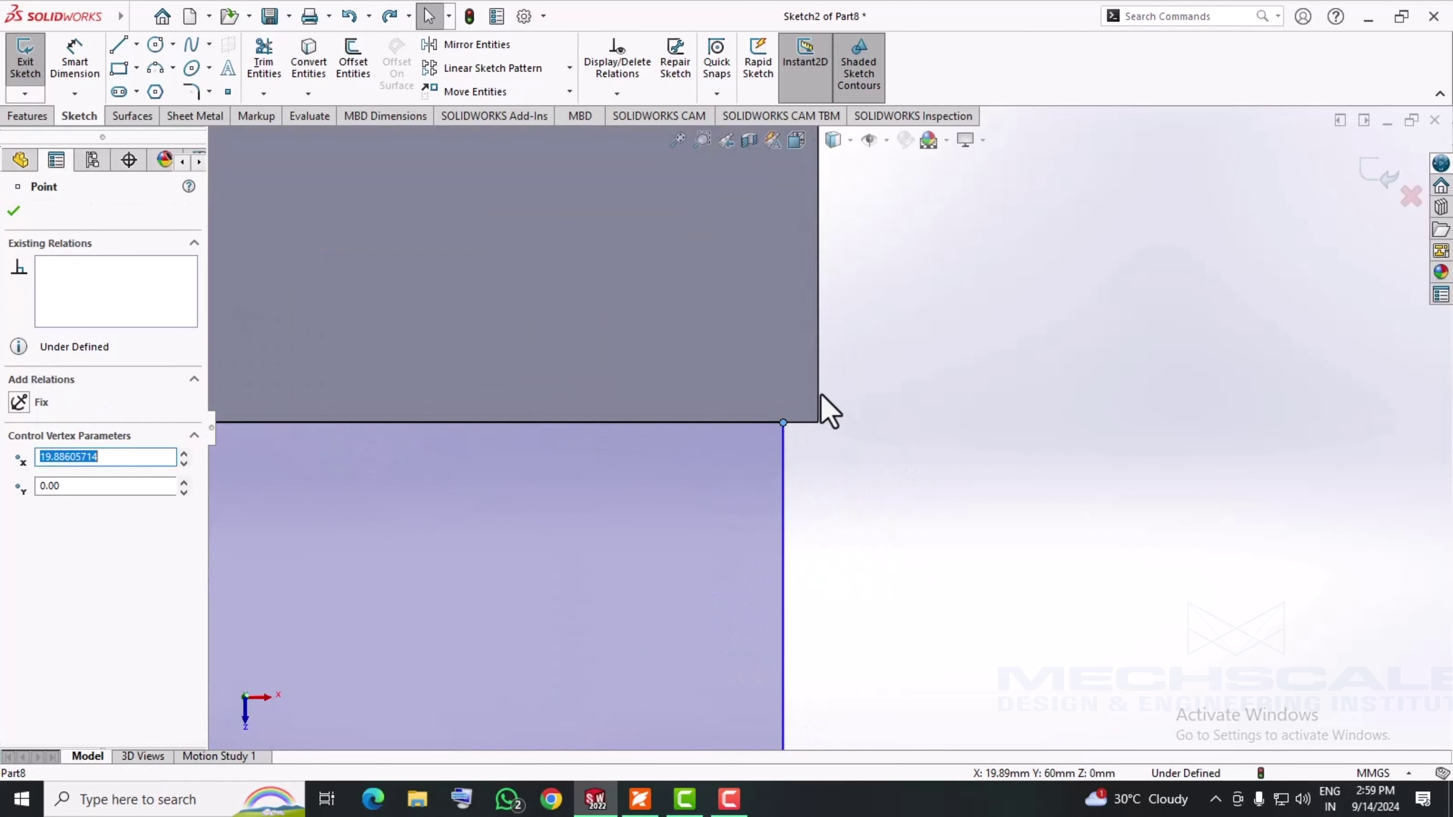
left_click(819, 416, "ctrl")
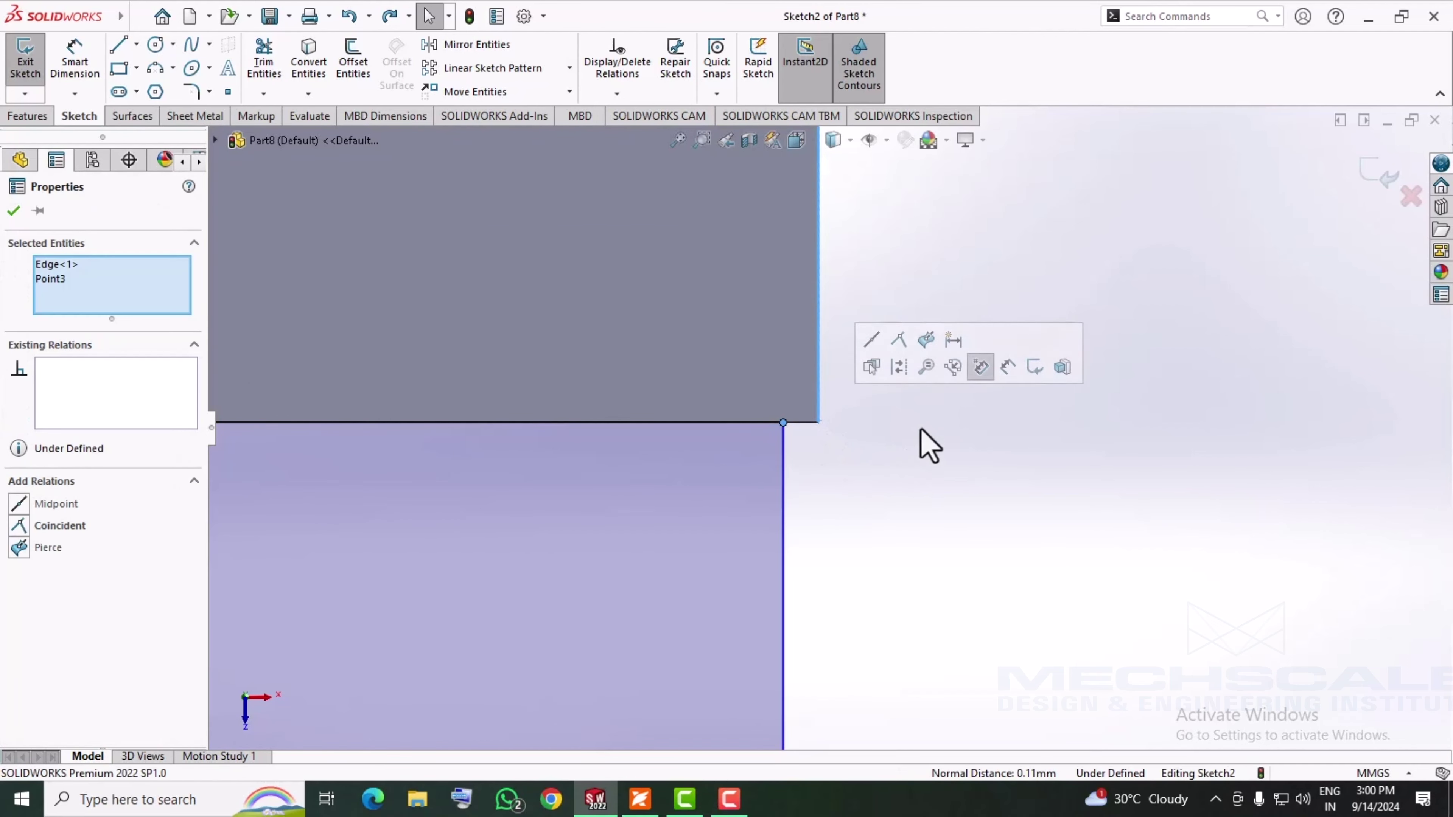
left_click(926, 340)
left_click(909, 511)
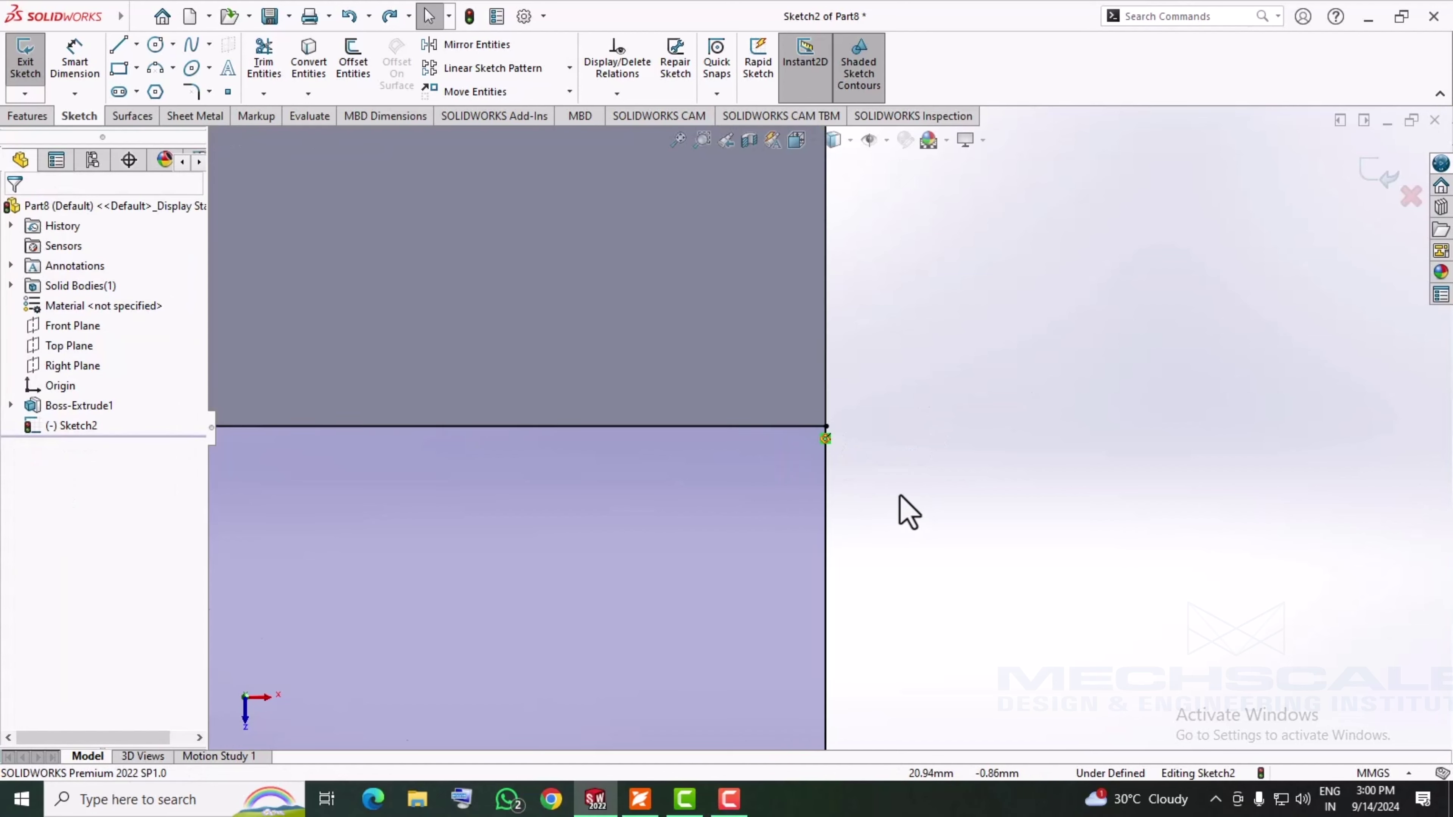
key("f")
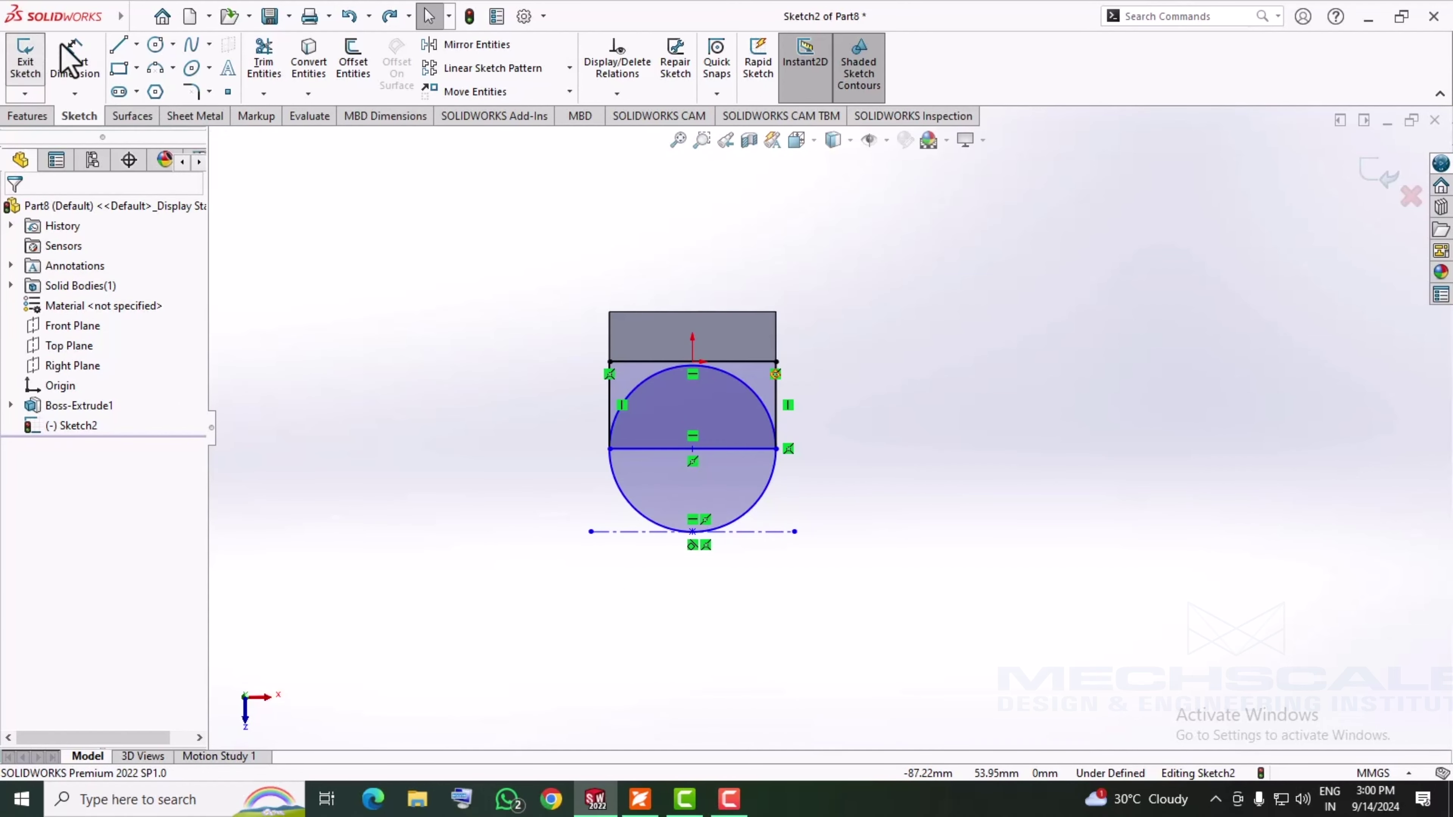
- Dimension the top edge to the construction line at 58 mm
left_click(62, 45)
left_click(630, 312)
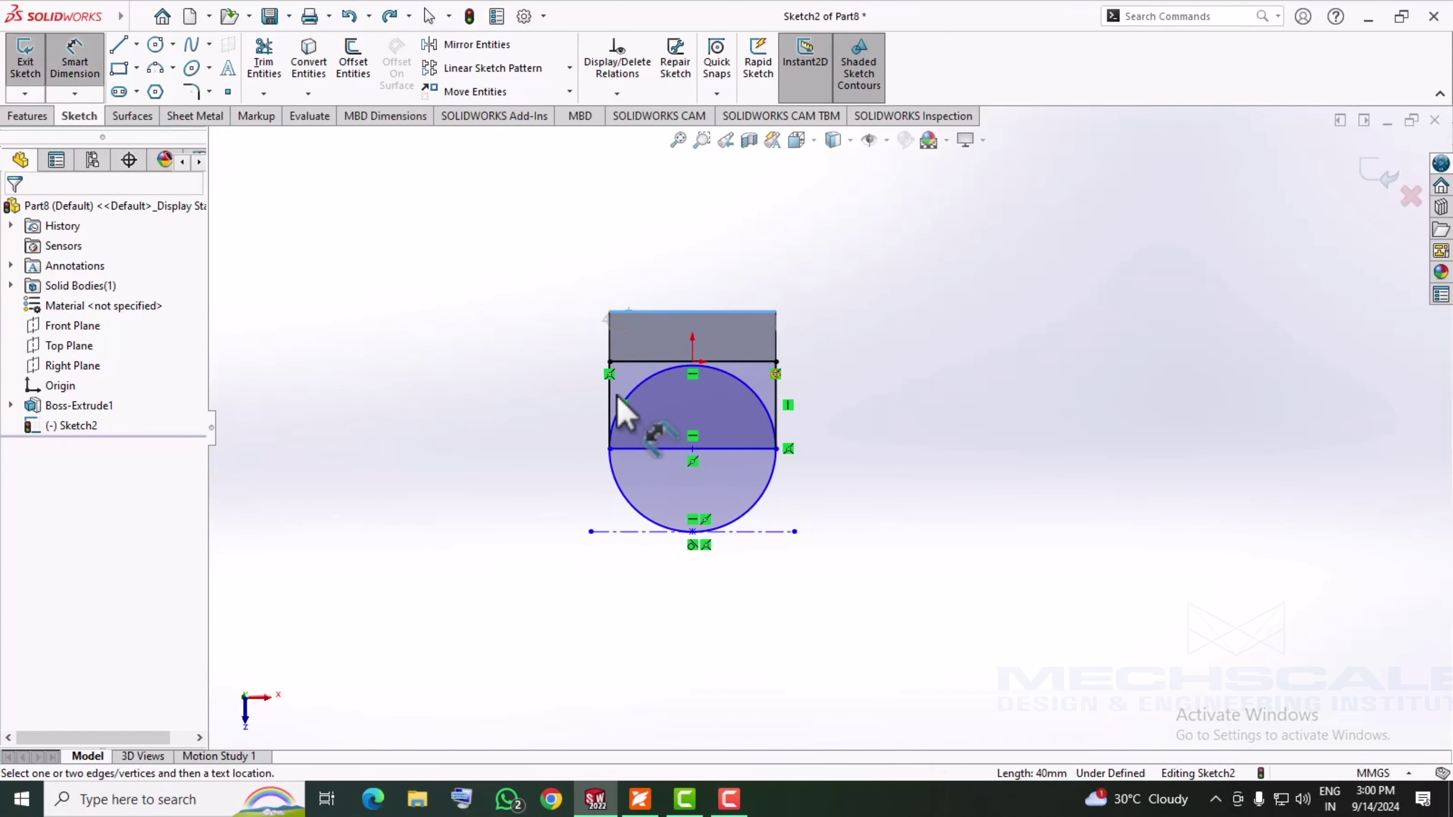
left_click(601, 533)
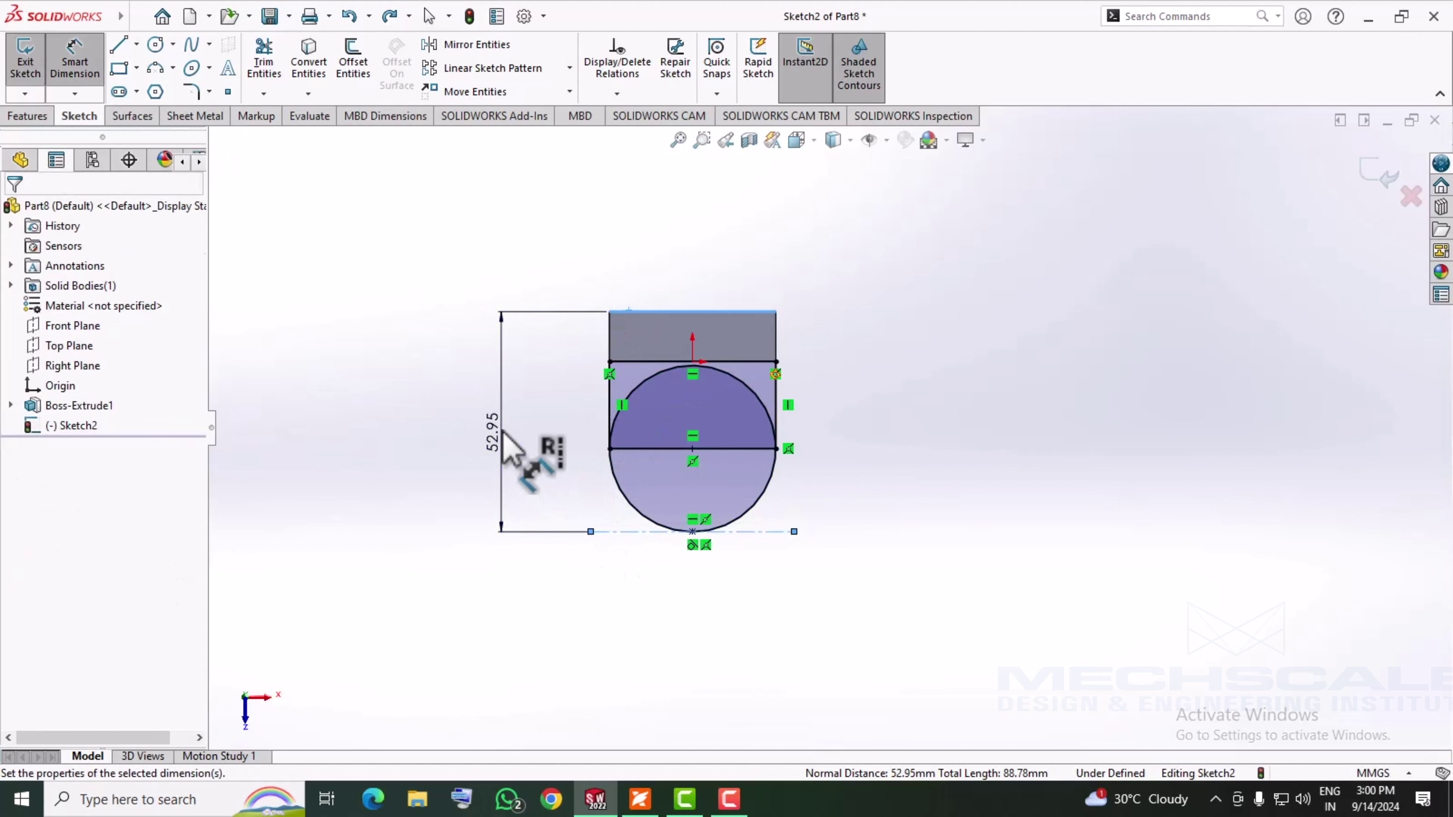
left_click(502, 435)
type("58")
key("Return")
key("Escape")
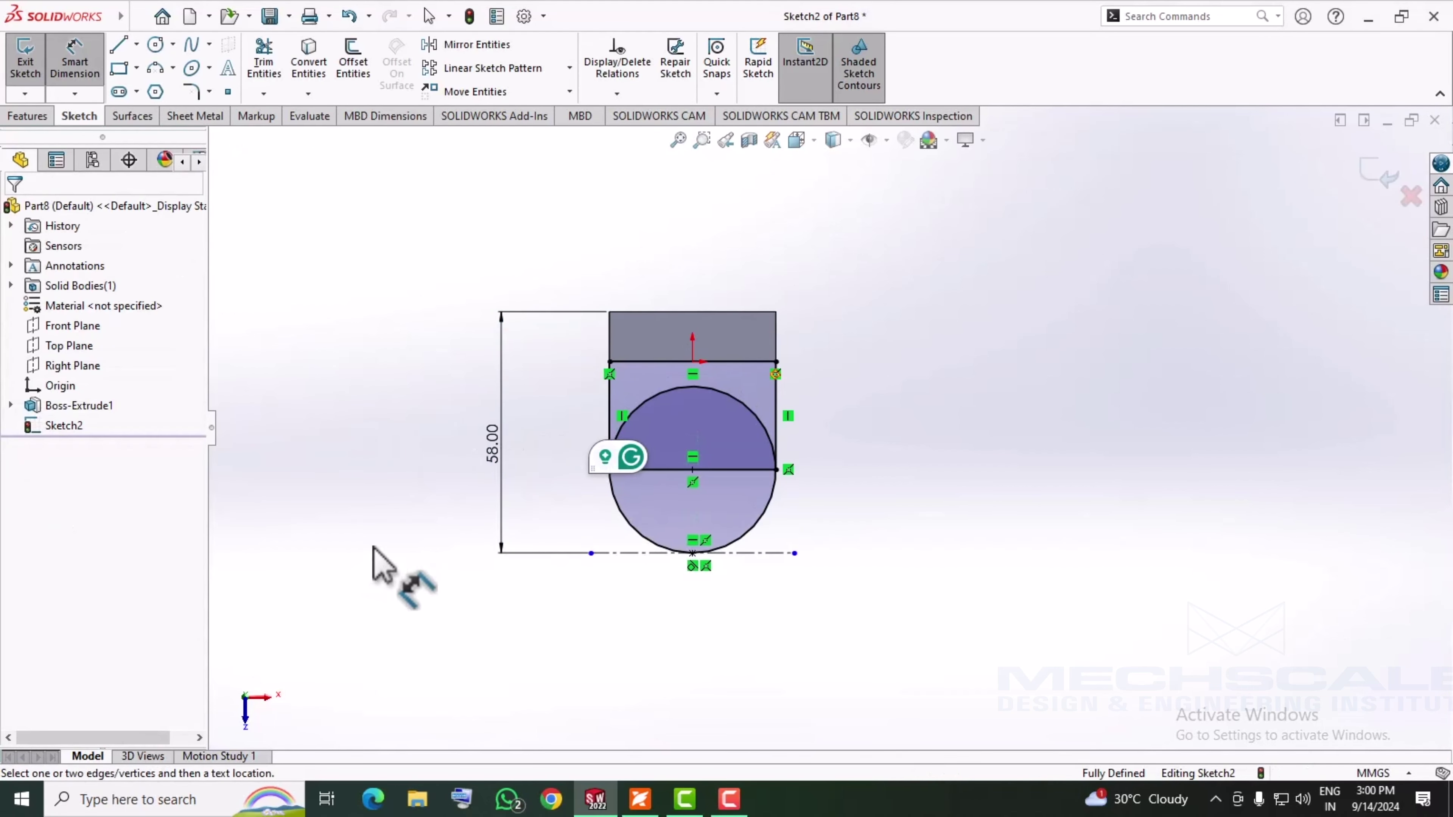
scroll(762, 426, "down", 3)
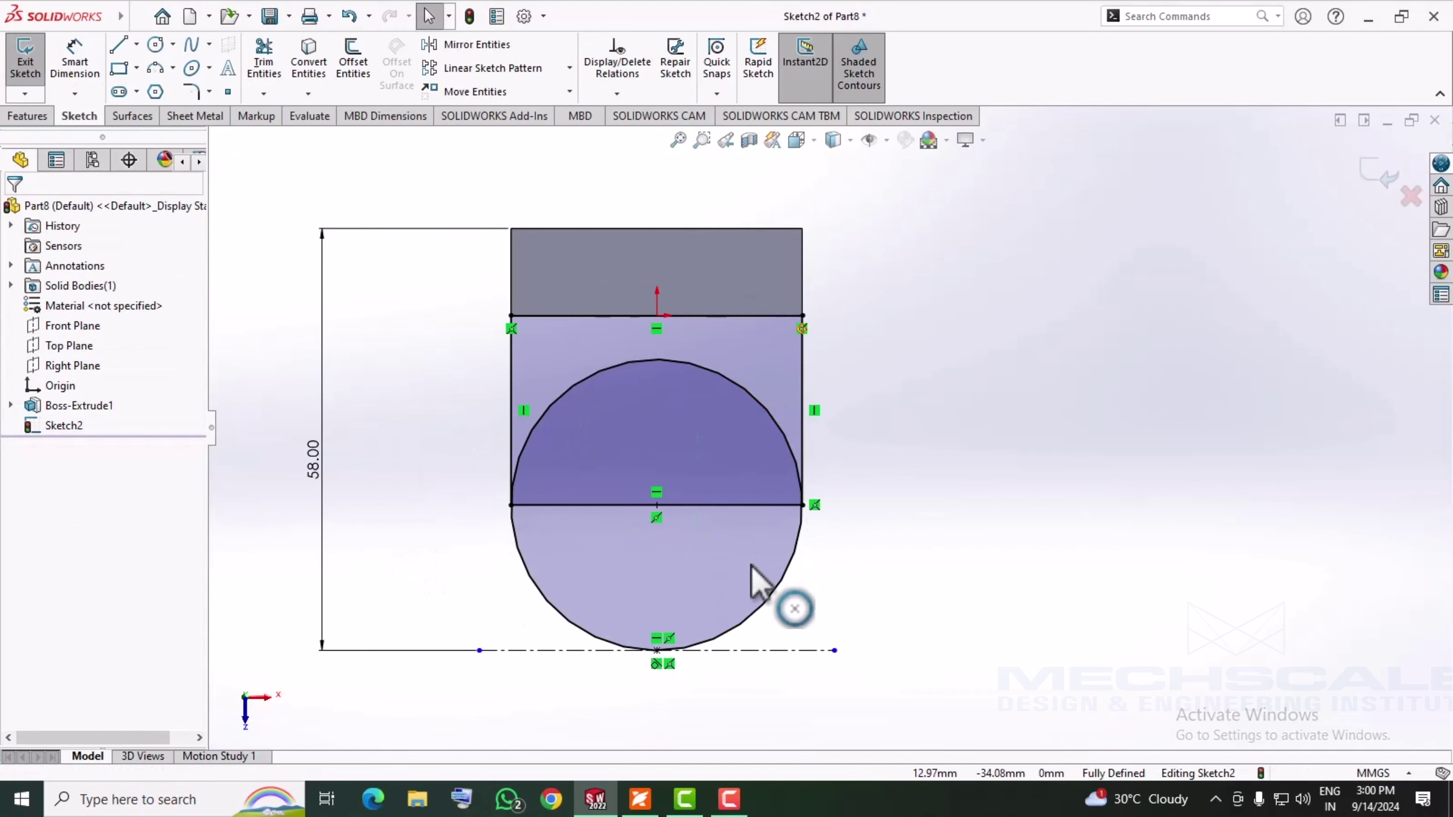
- Check sizes in the PDF drawing and return to the sketch
left_click(635, 802)
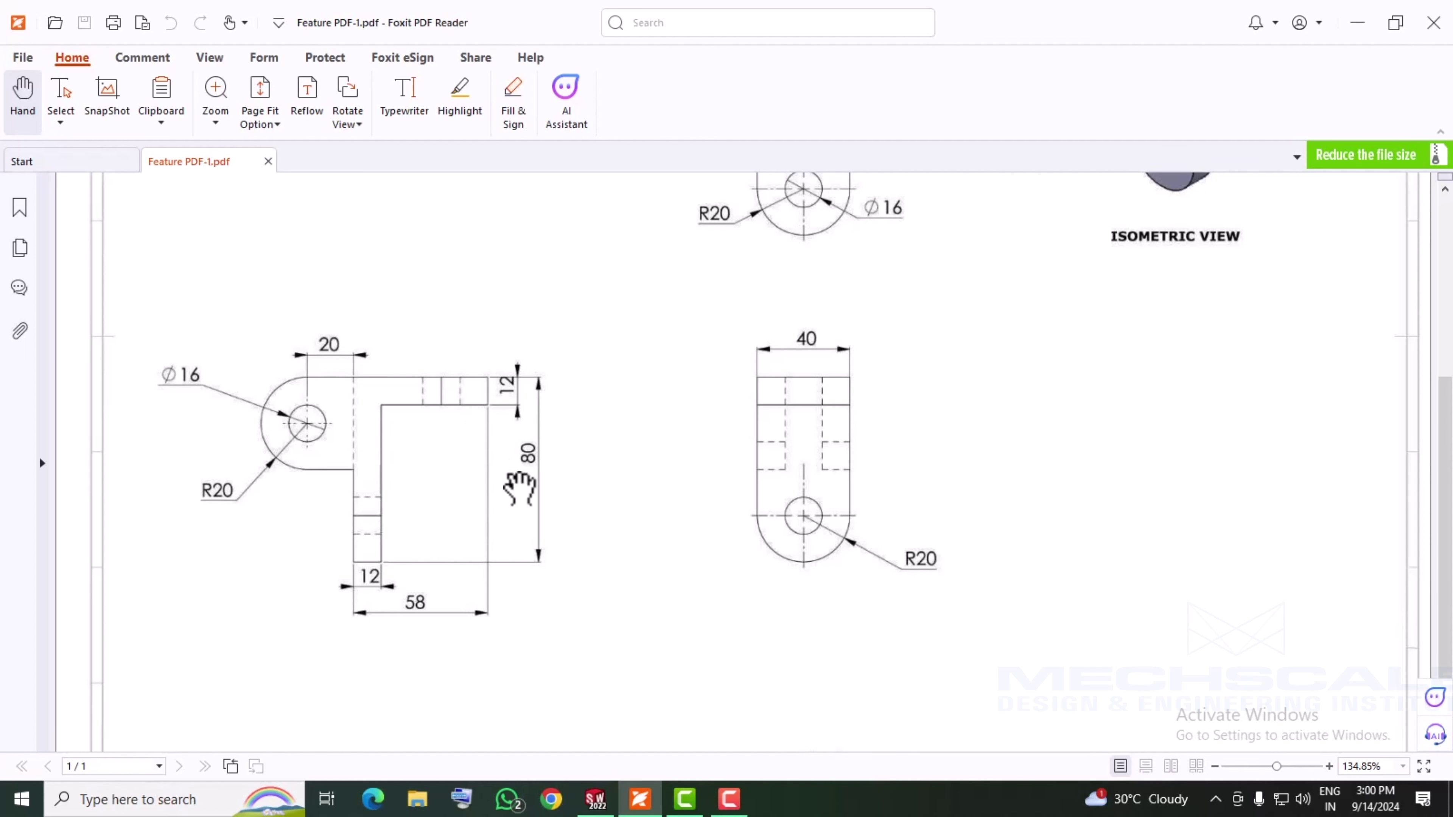
scroll(745, 454, "up", 4)
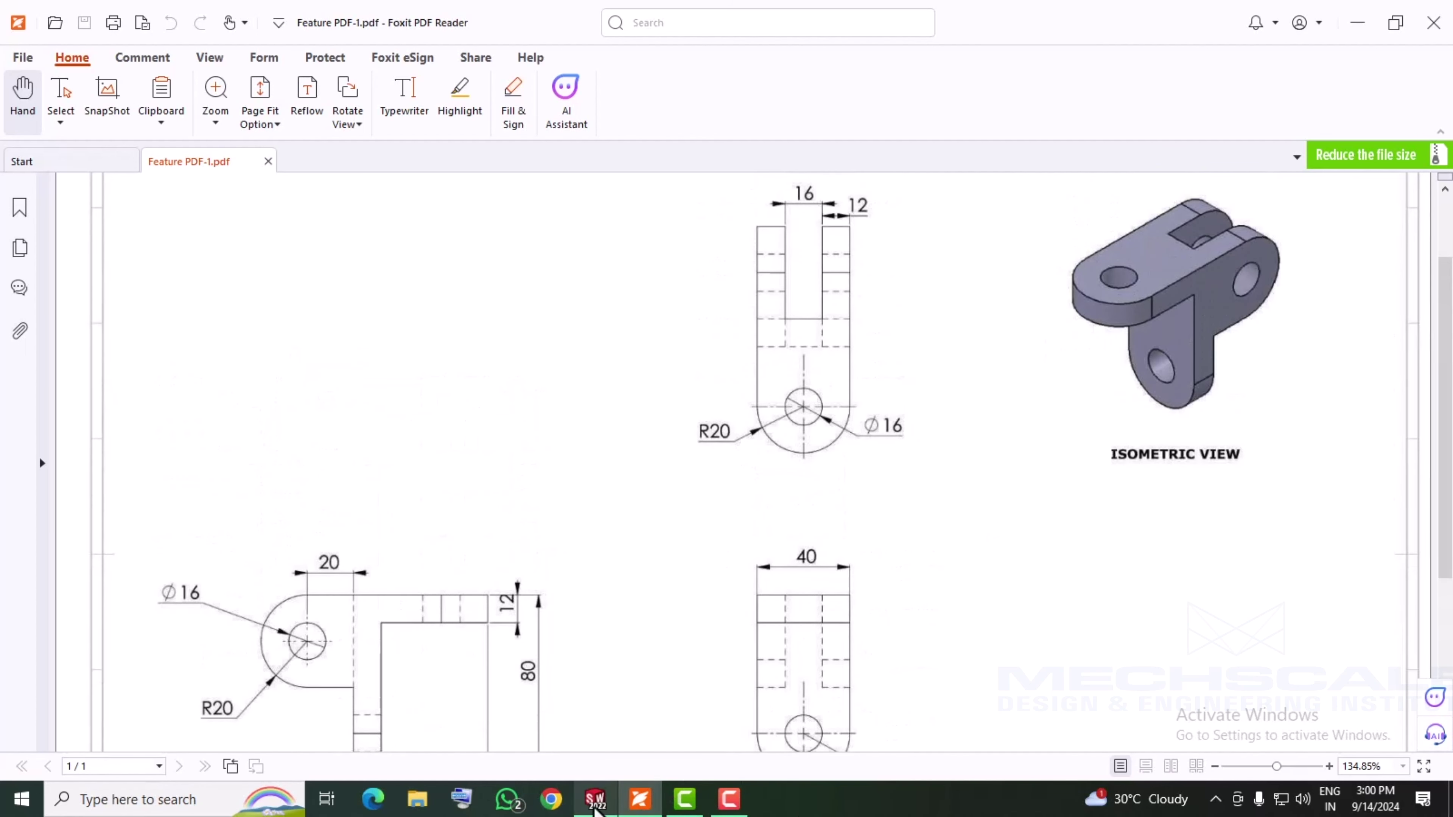
left_click(595, 801)
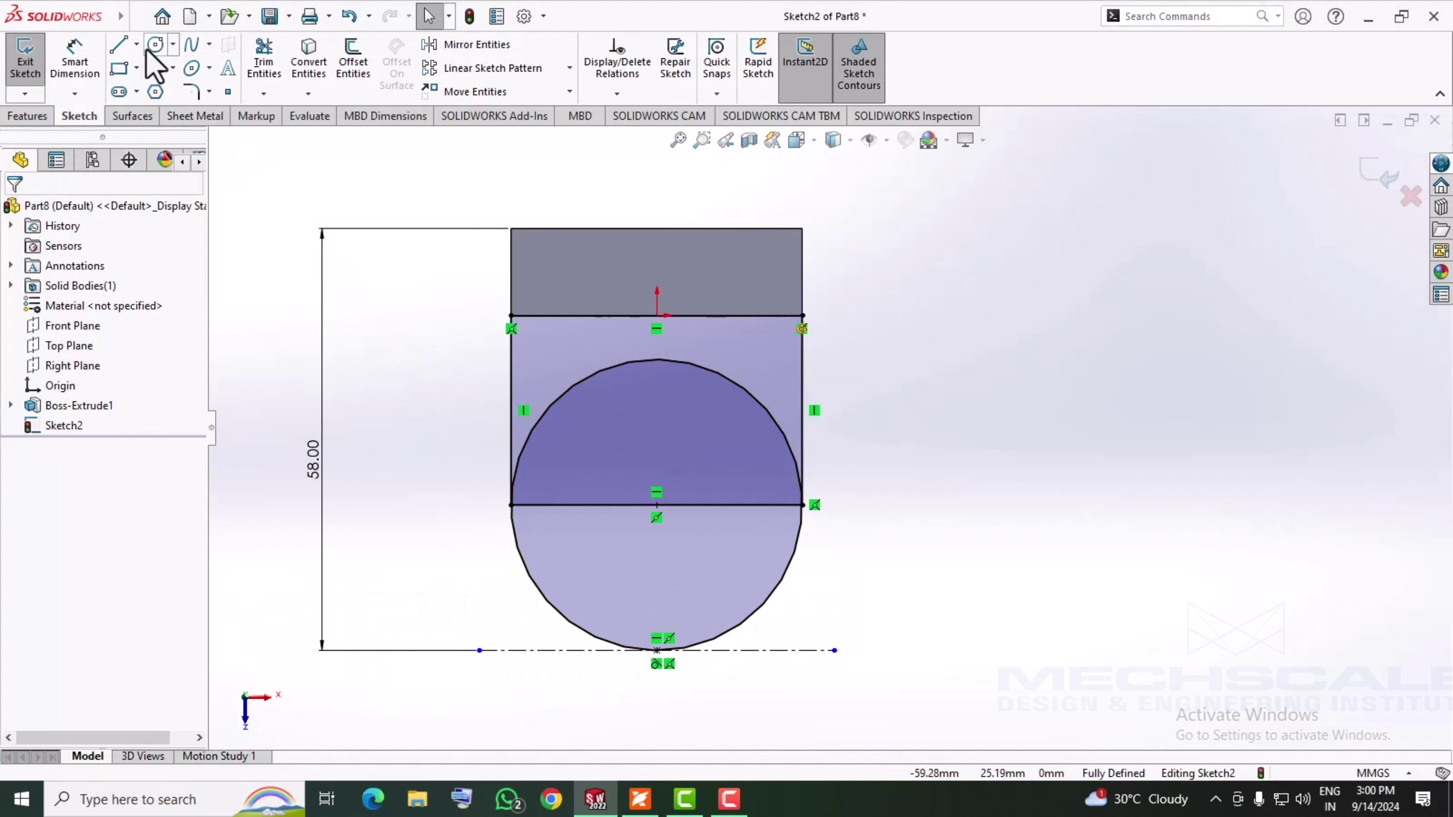
- Trim the upper arc and middle line, then add a Ø16 circle at the arc centre
left_click(264, 61)
left_click_drag(568, 383, 535, 518)
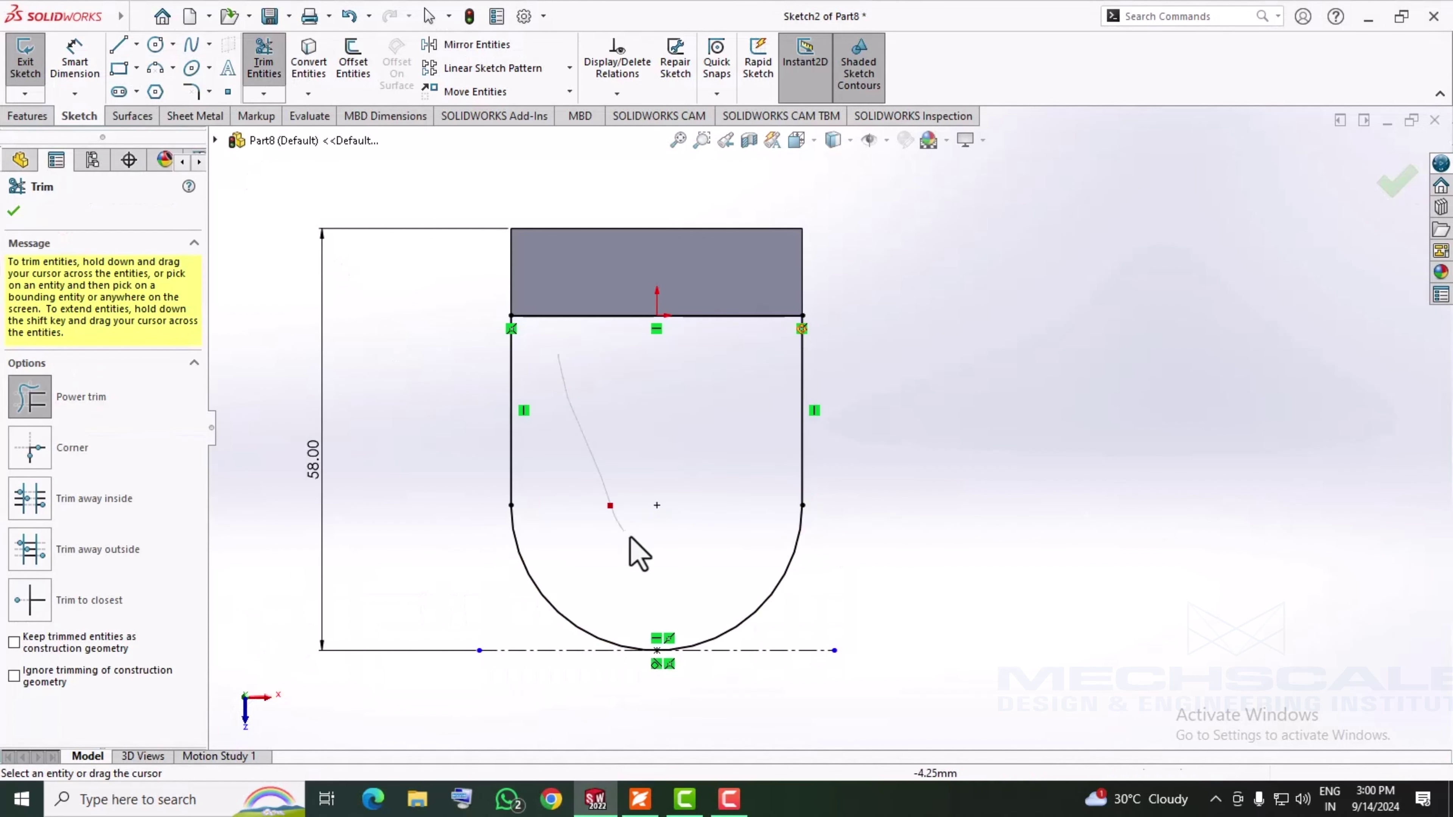
left_click(155, 43)
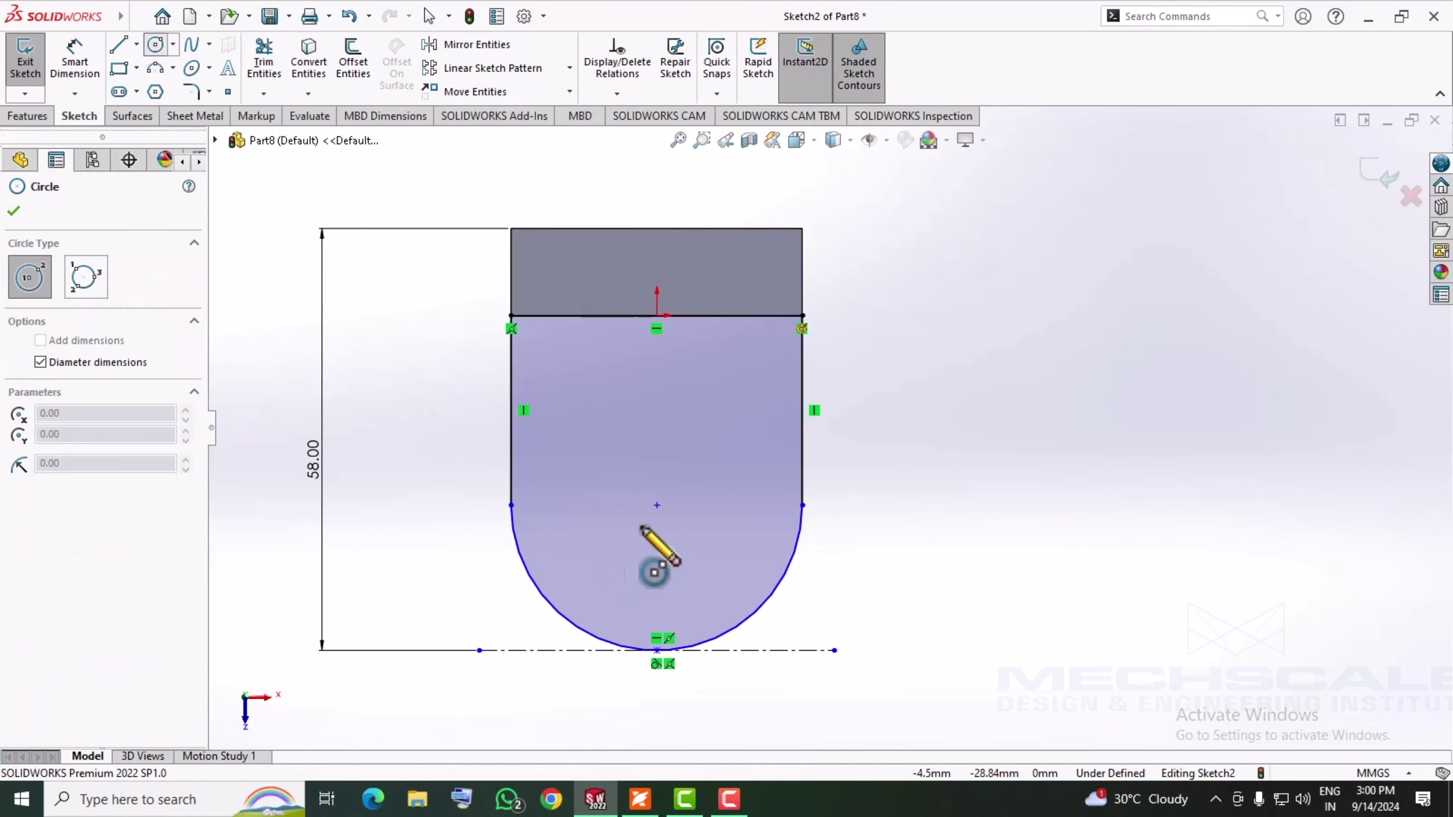
left_click(657, 504)
type("16")
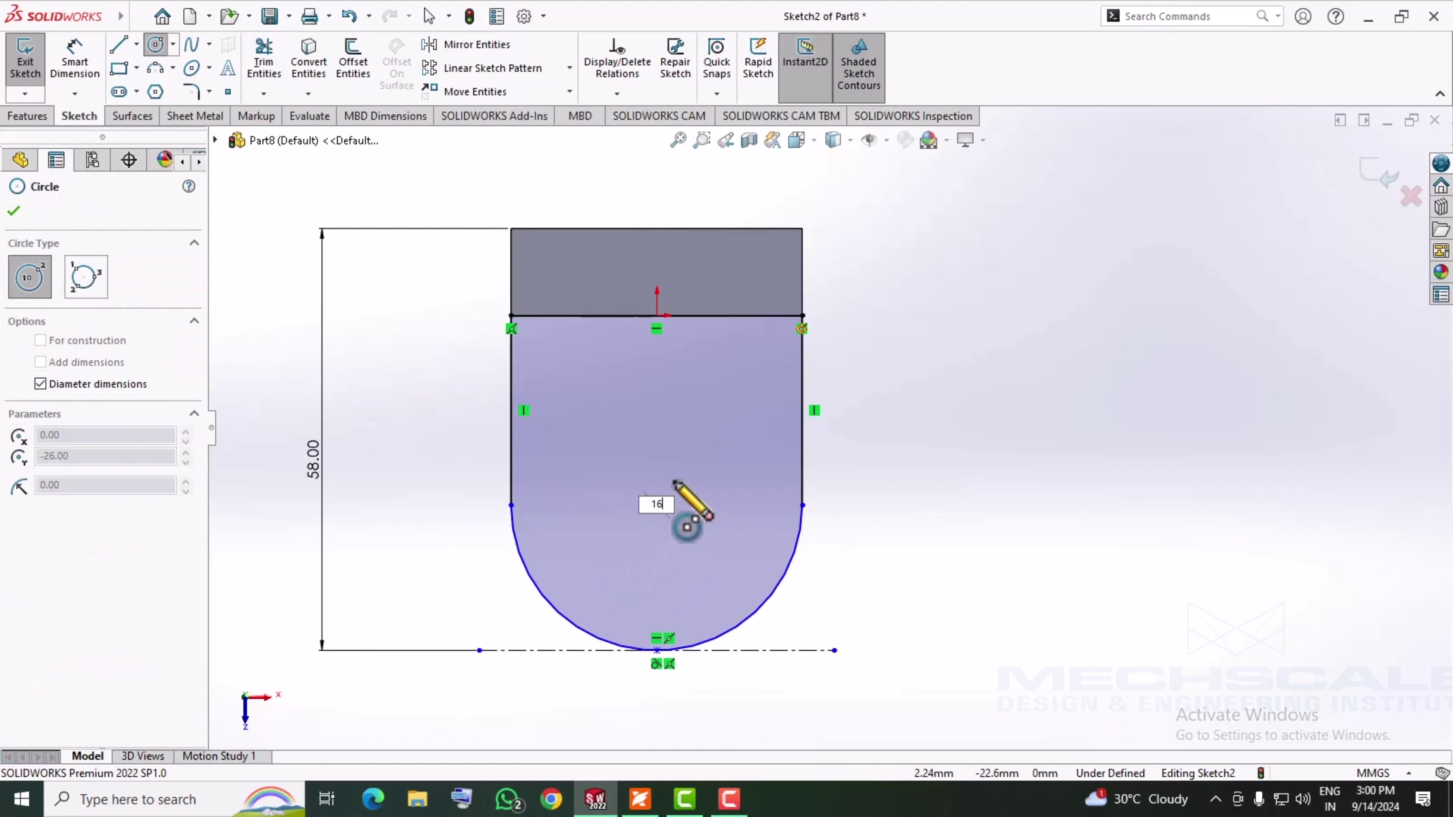
key("Return")
right_click(1054, 437)
left_click(1089, 447)
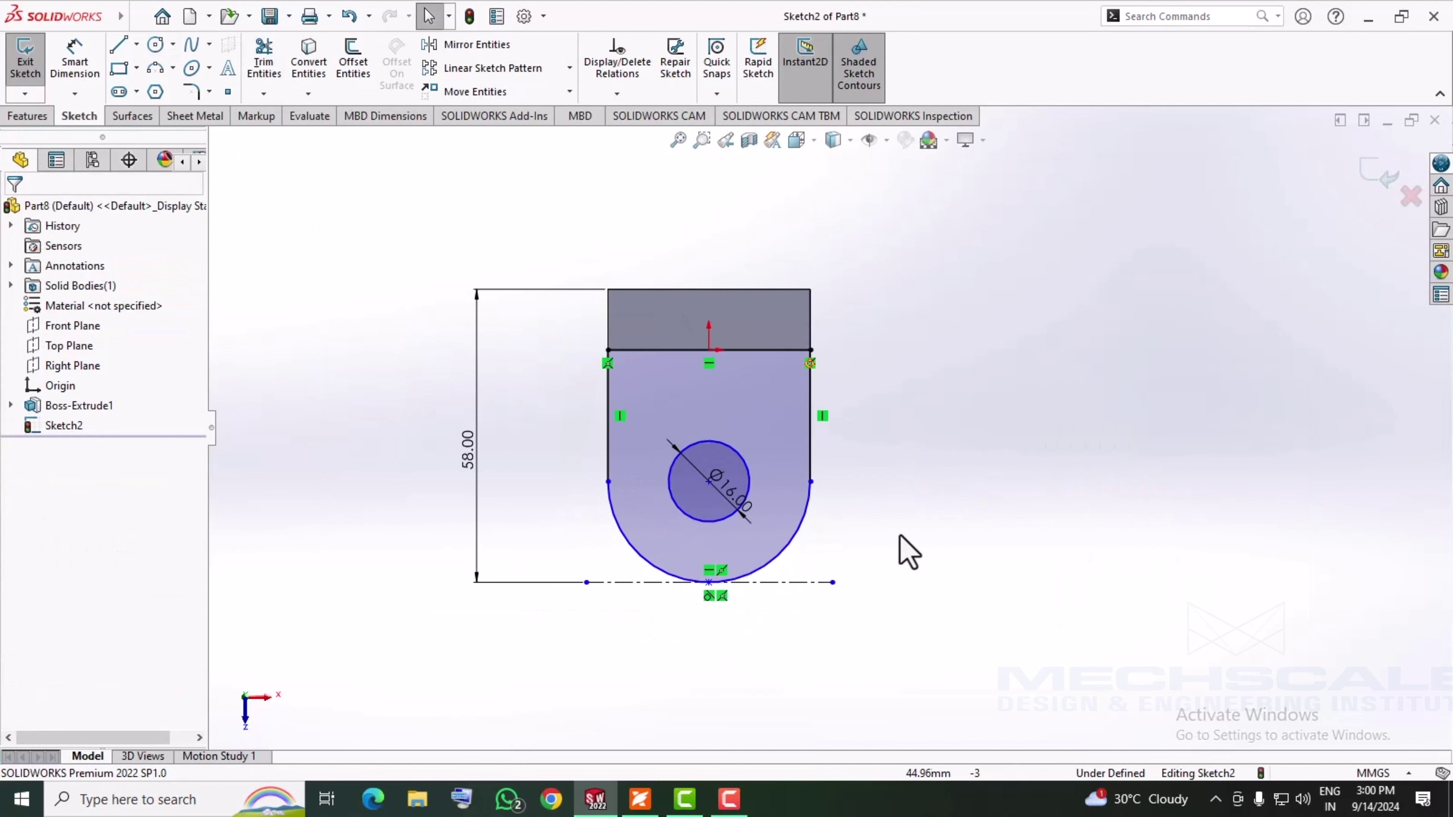
- Orbit and zoom the part to inspect the sketch in 3D
mouse_move(900, 538)
middle_mouse_down()
mouse_move(827, 390)
mouse_move(697, 584)
mouse_move(794, 568)
mouse_move(774, 514)
middle_mouse_up()
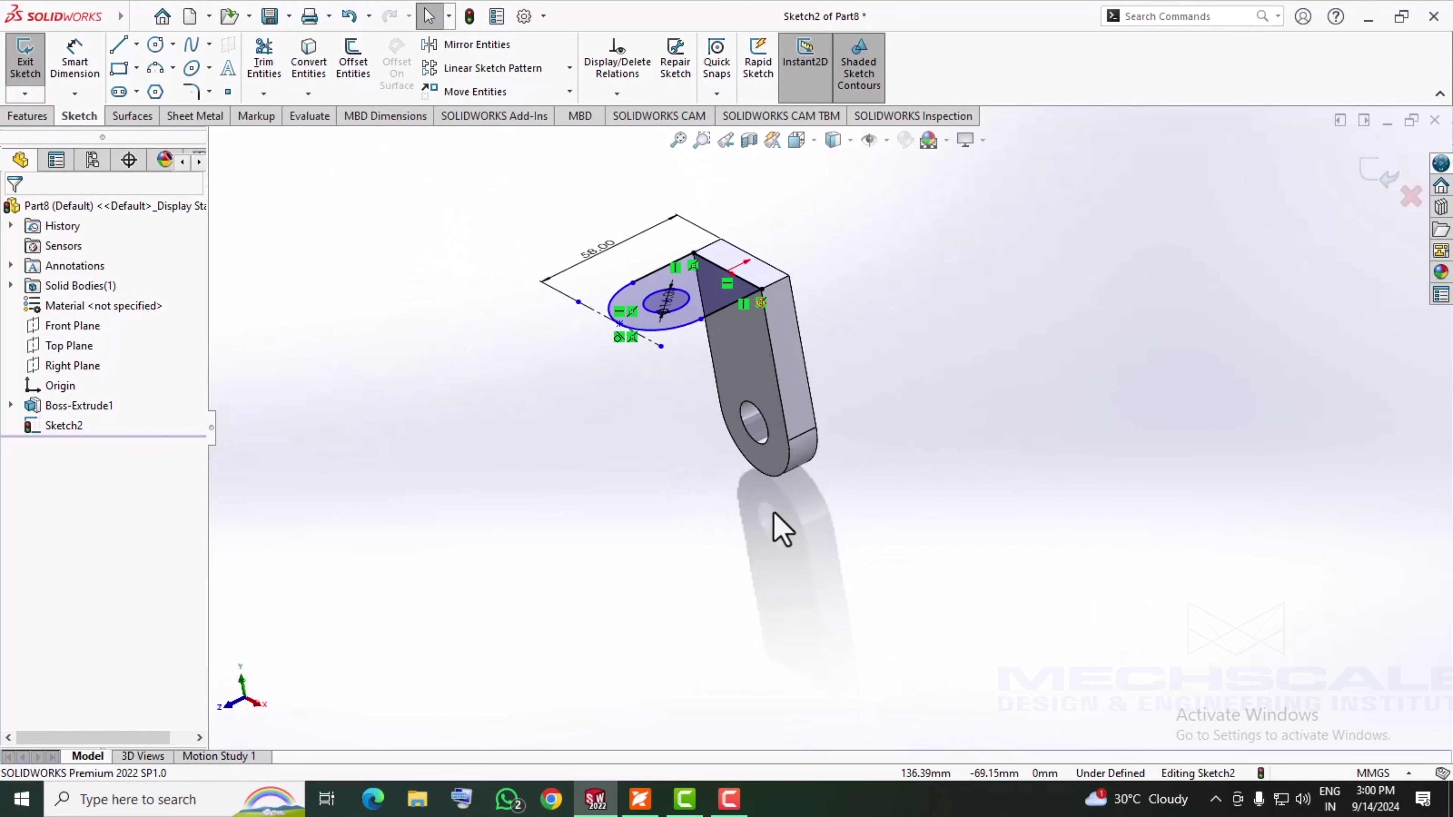
scroll(759, 237, "down", 2)
scroll(587, 231, "down", 2)
- Extrude Sketch2 12 mm in the reversed direction into the top lug with its Ø16 hole
left_click(22, 115)
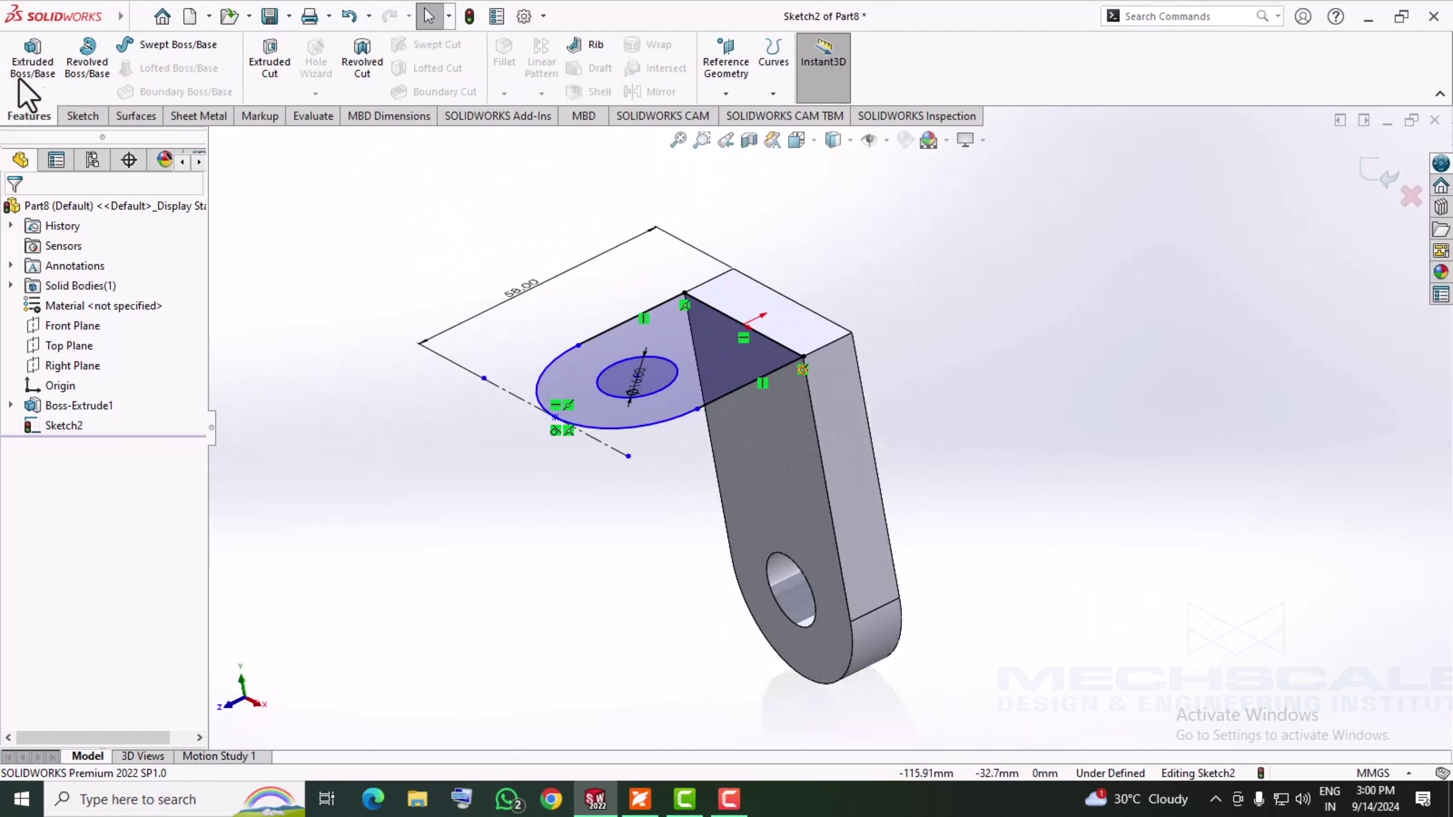
left_click(32, 63)
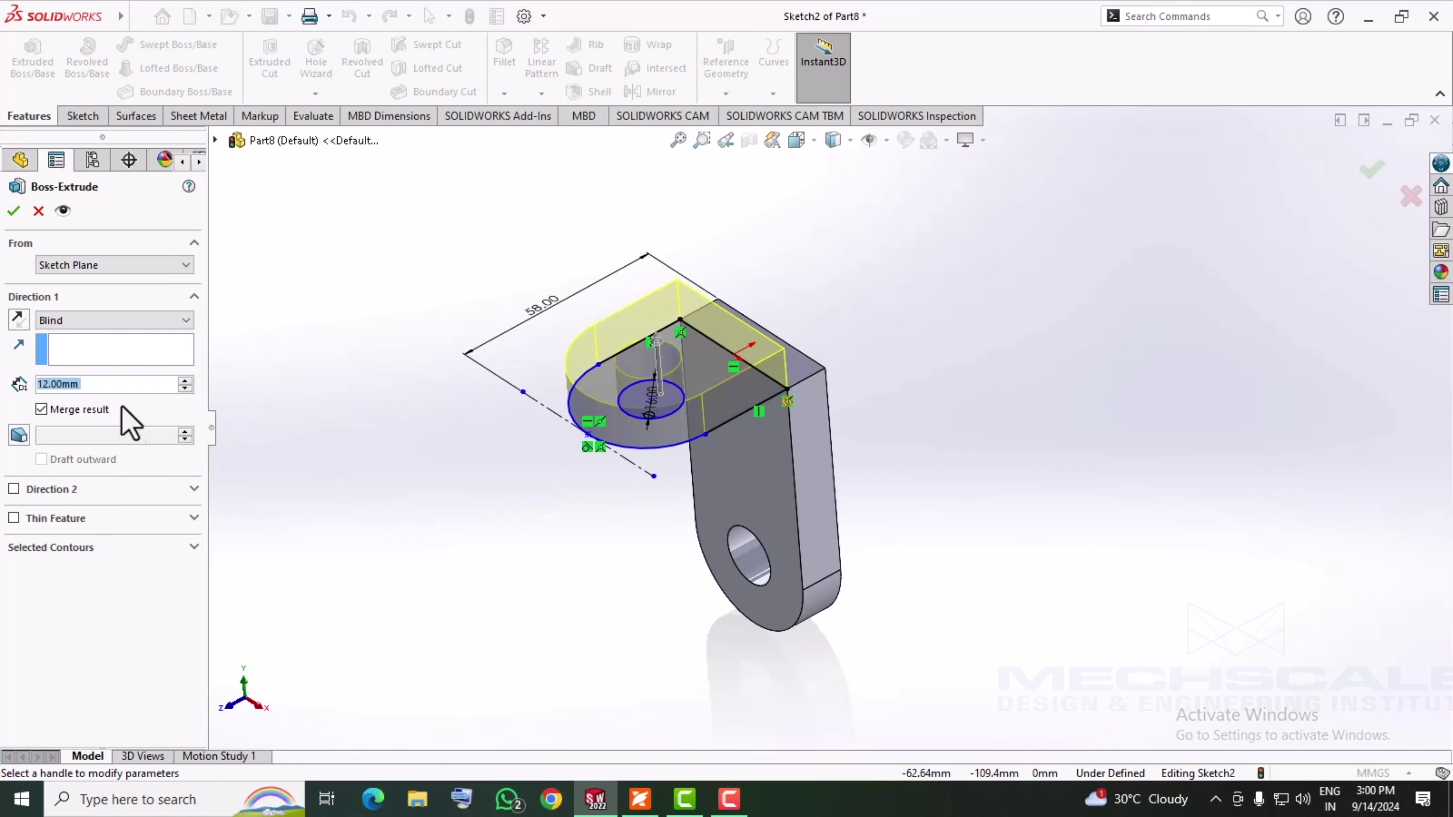
left_click(14, 325)
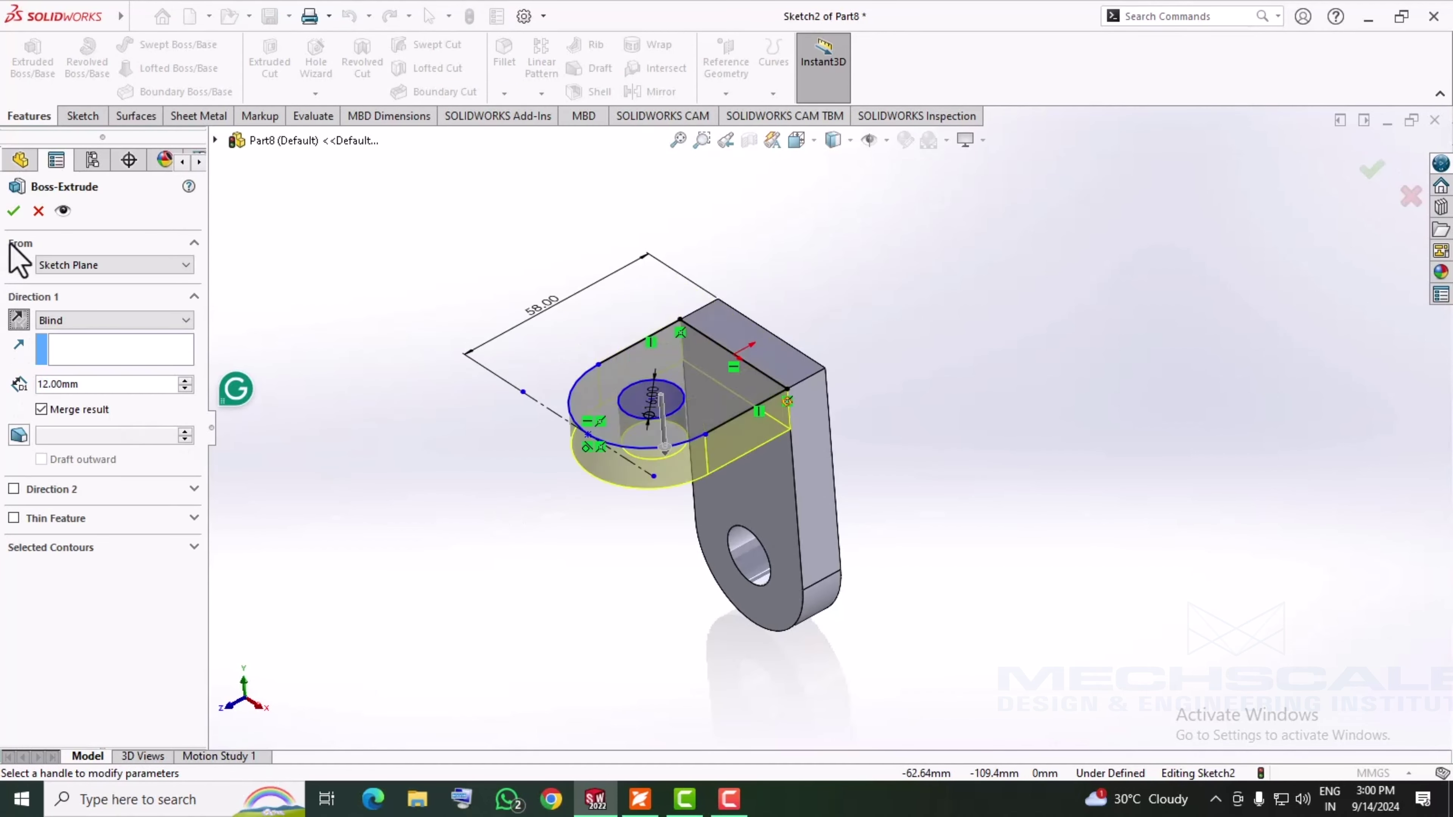
left_click(14, 210)
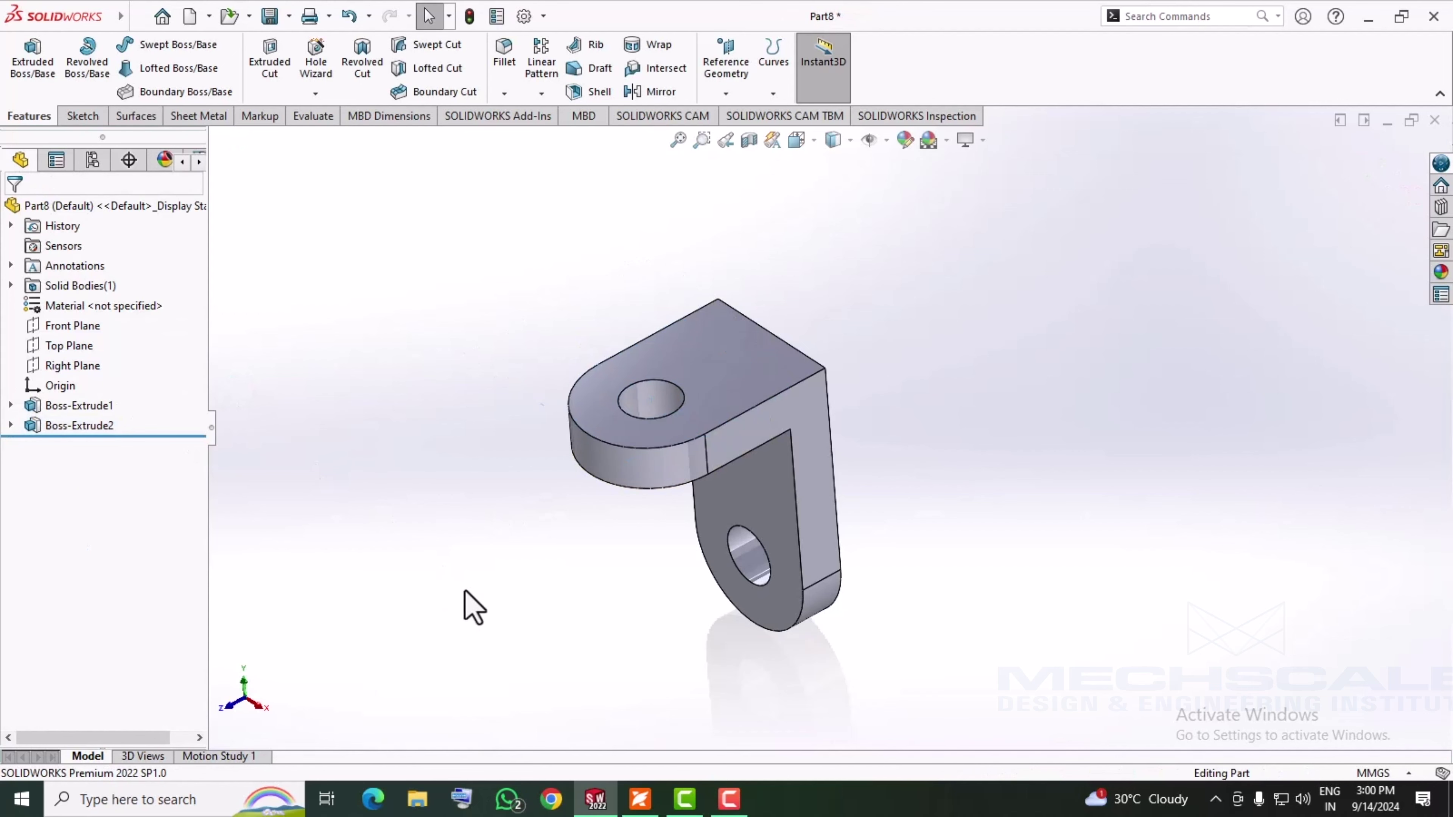
mouse_move(470, 604)
middle_mouse_down()
mouse_move(425, 582)
mouse_move(454, 480)
middle_mouse_up()
scroll(843, 457, "down", 5)
mouse_move(843, 458)
middle_mouse_down()
mouse_move(820, 473)
mouse_move(792, 446)
middle_mouse_up()
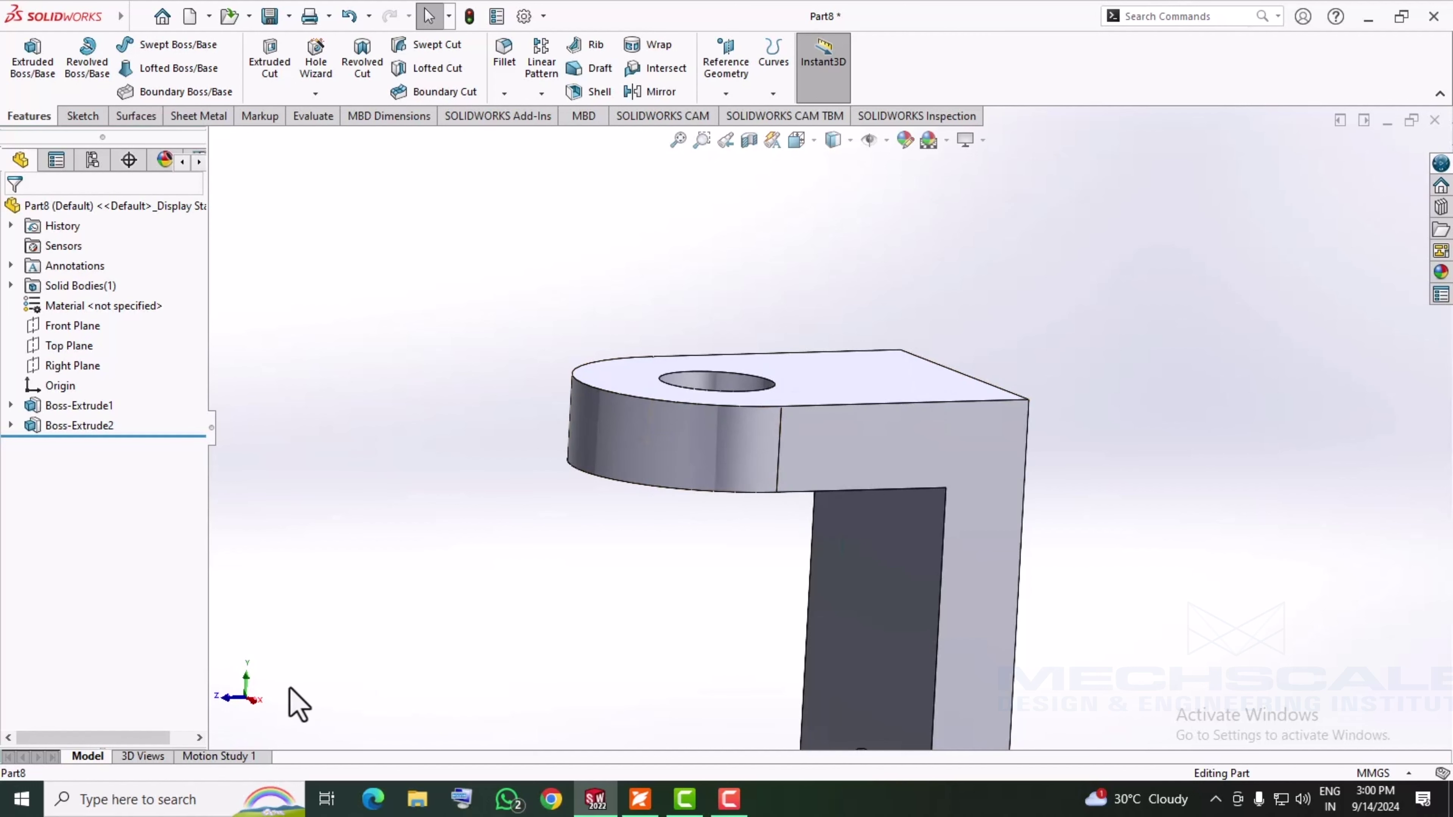
- Turn off Merge result on Boss-Extrude2 and expand Solid Bodies to see the separate bodies
right_click(38, 427)
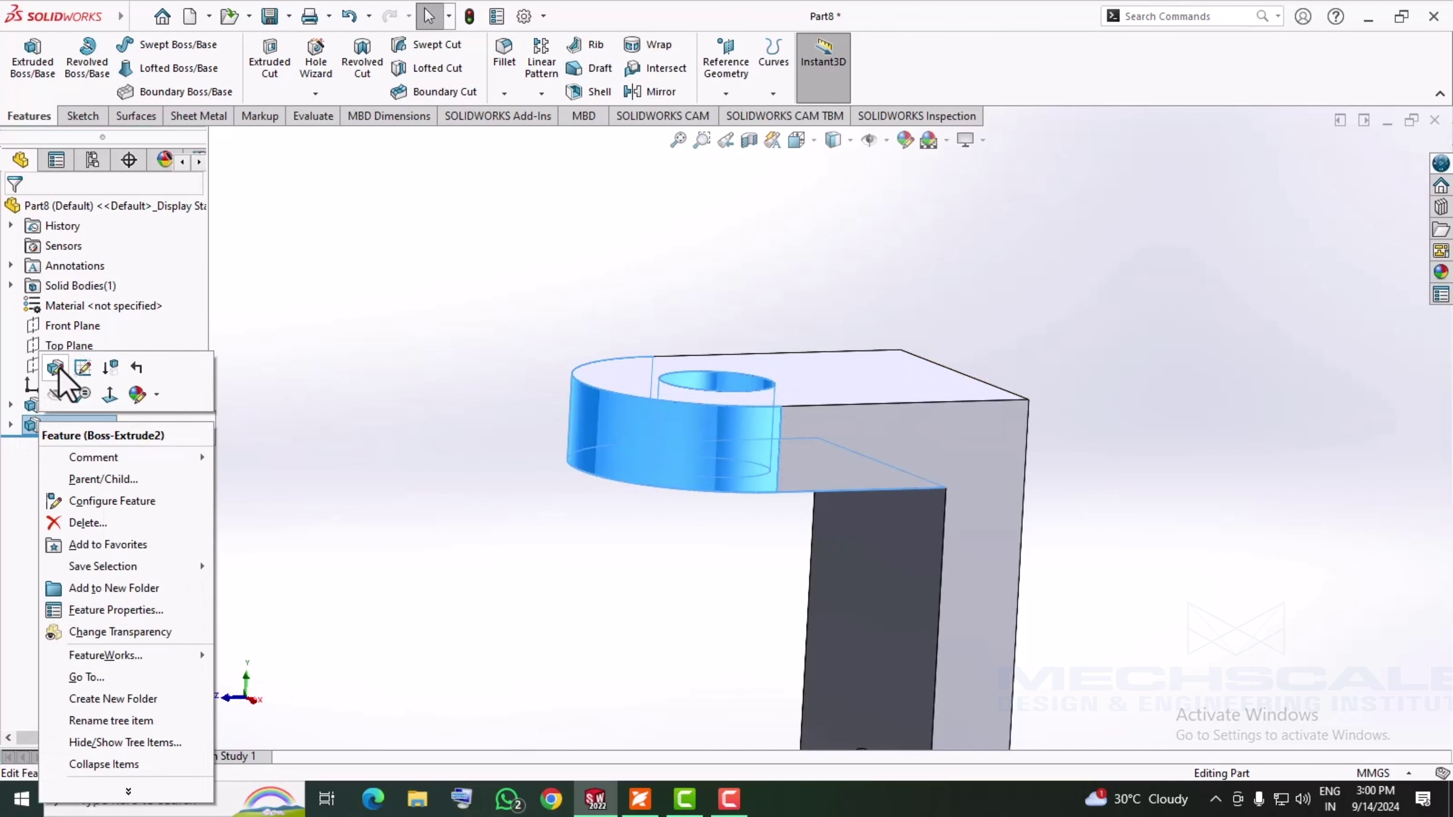
left_click(57, 367)
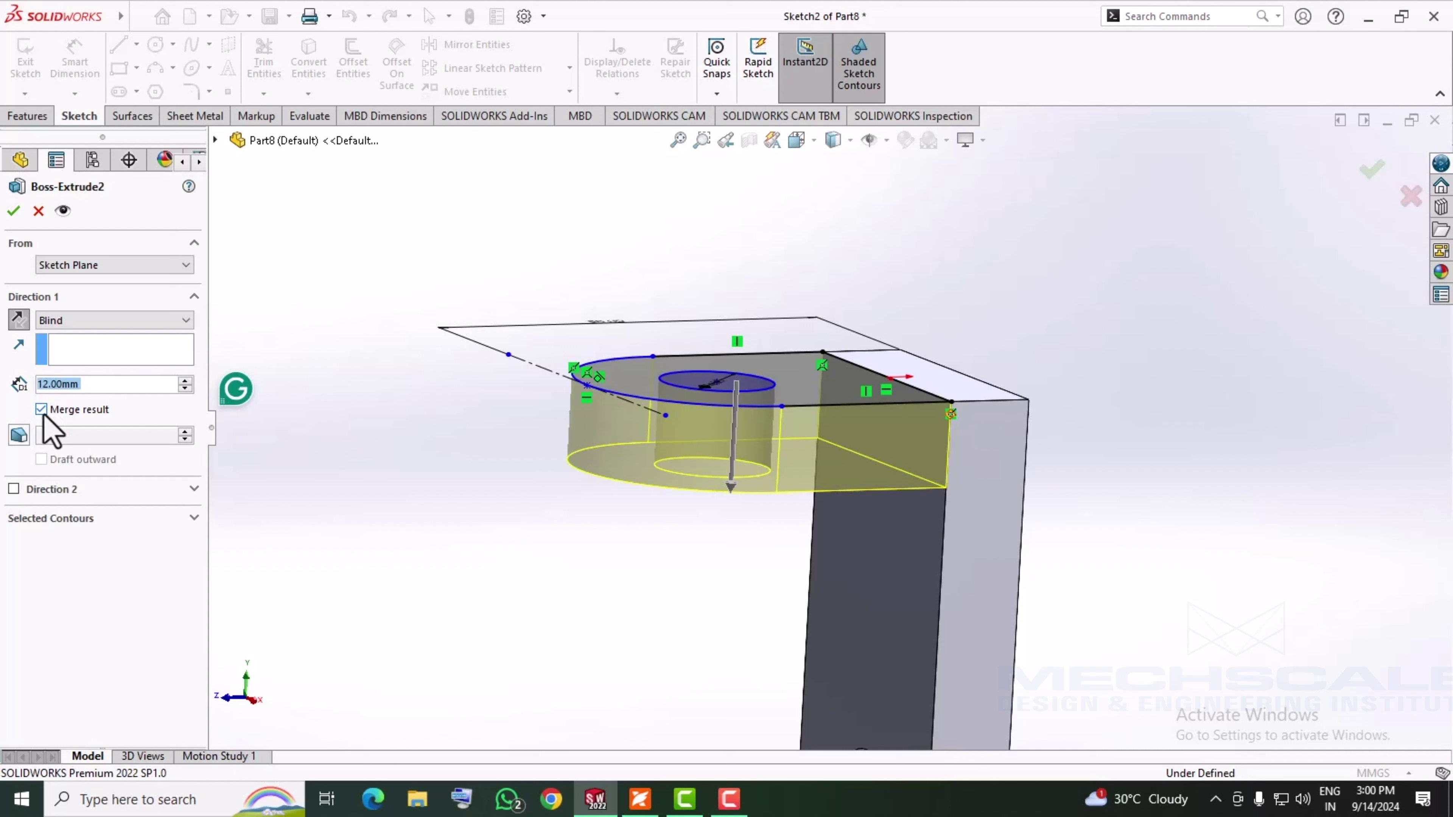
left_click(41, 410)
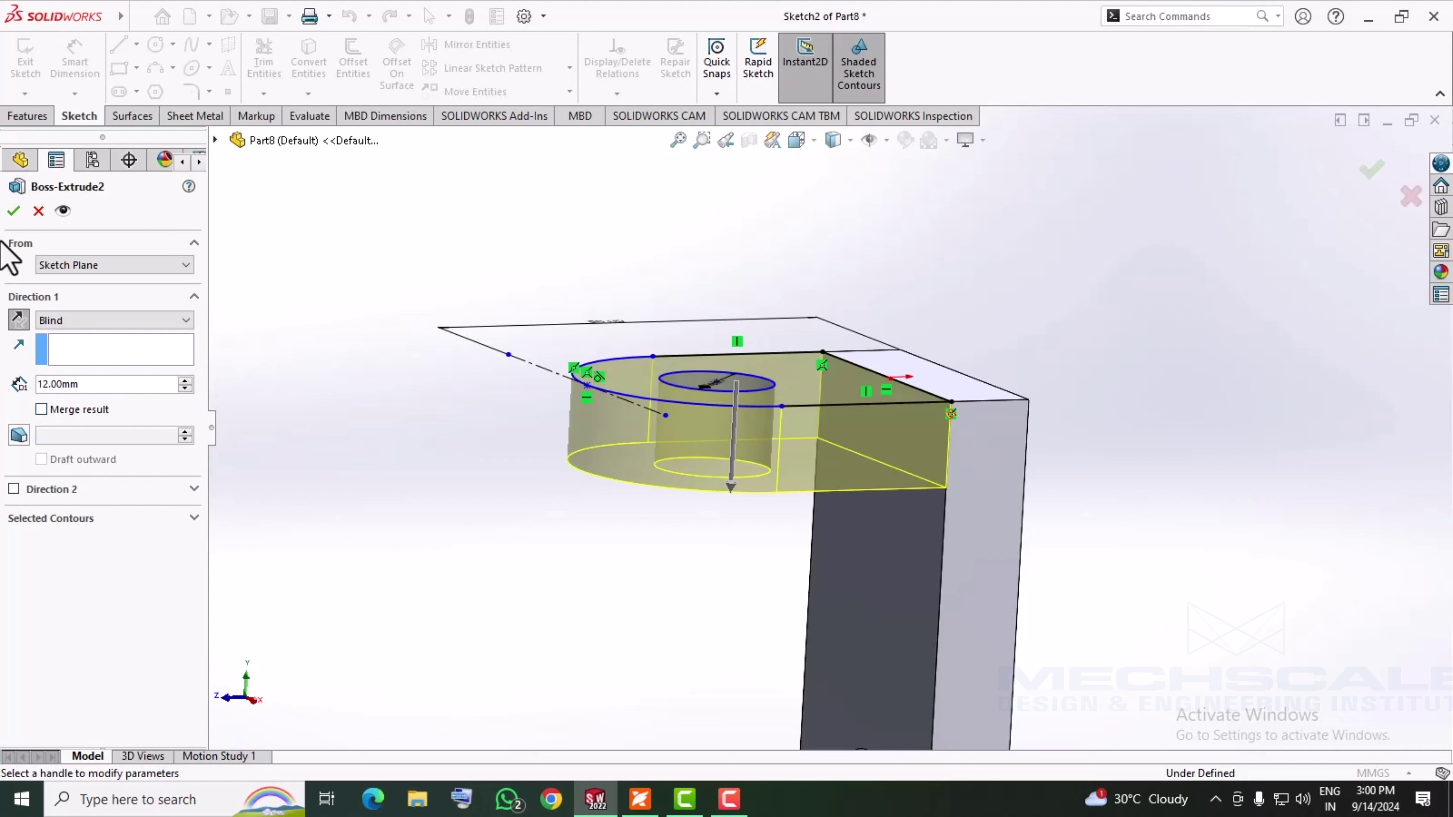
left_click(13, 211)
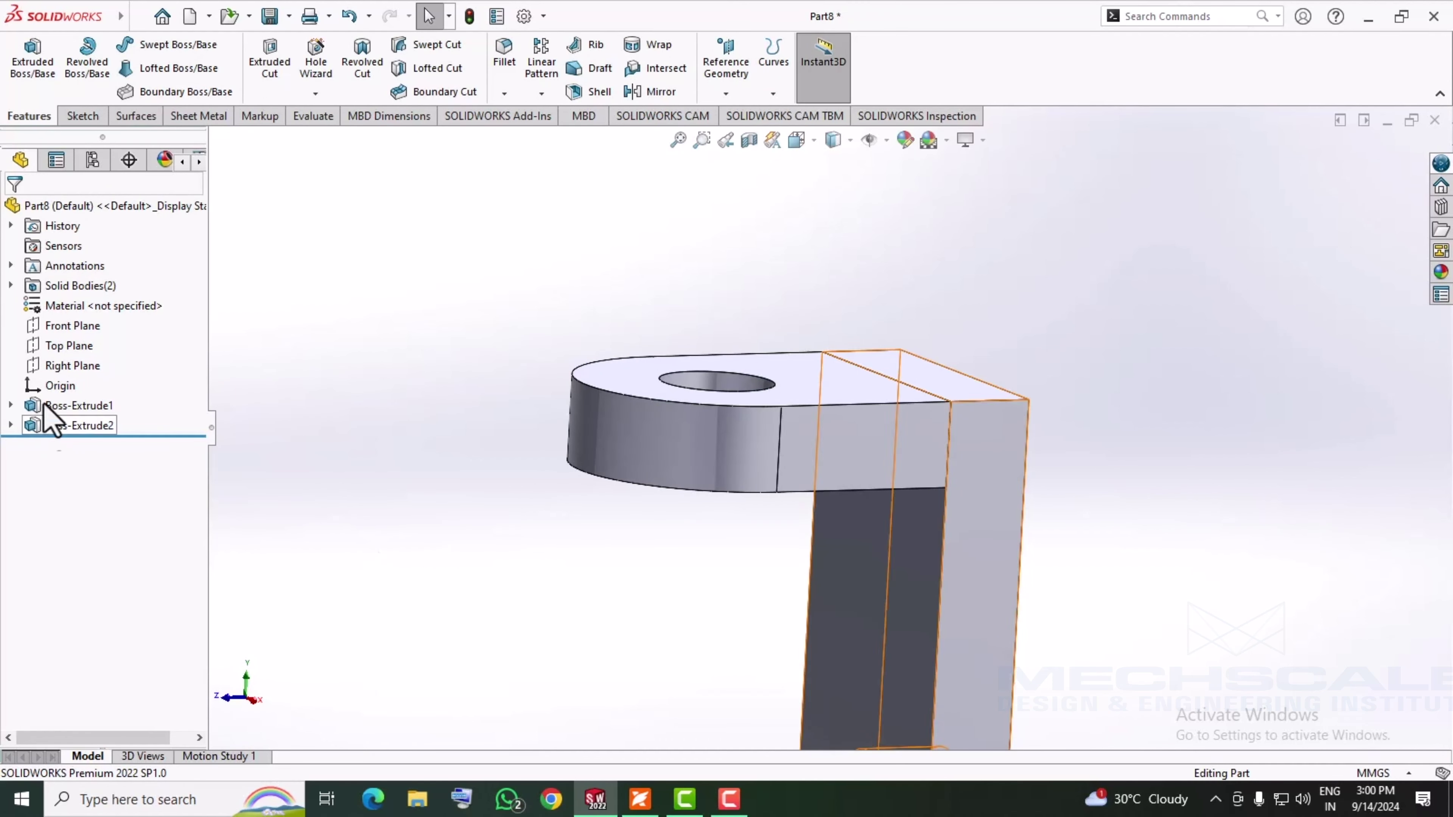
left_click(10, 285)
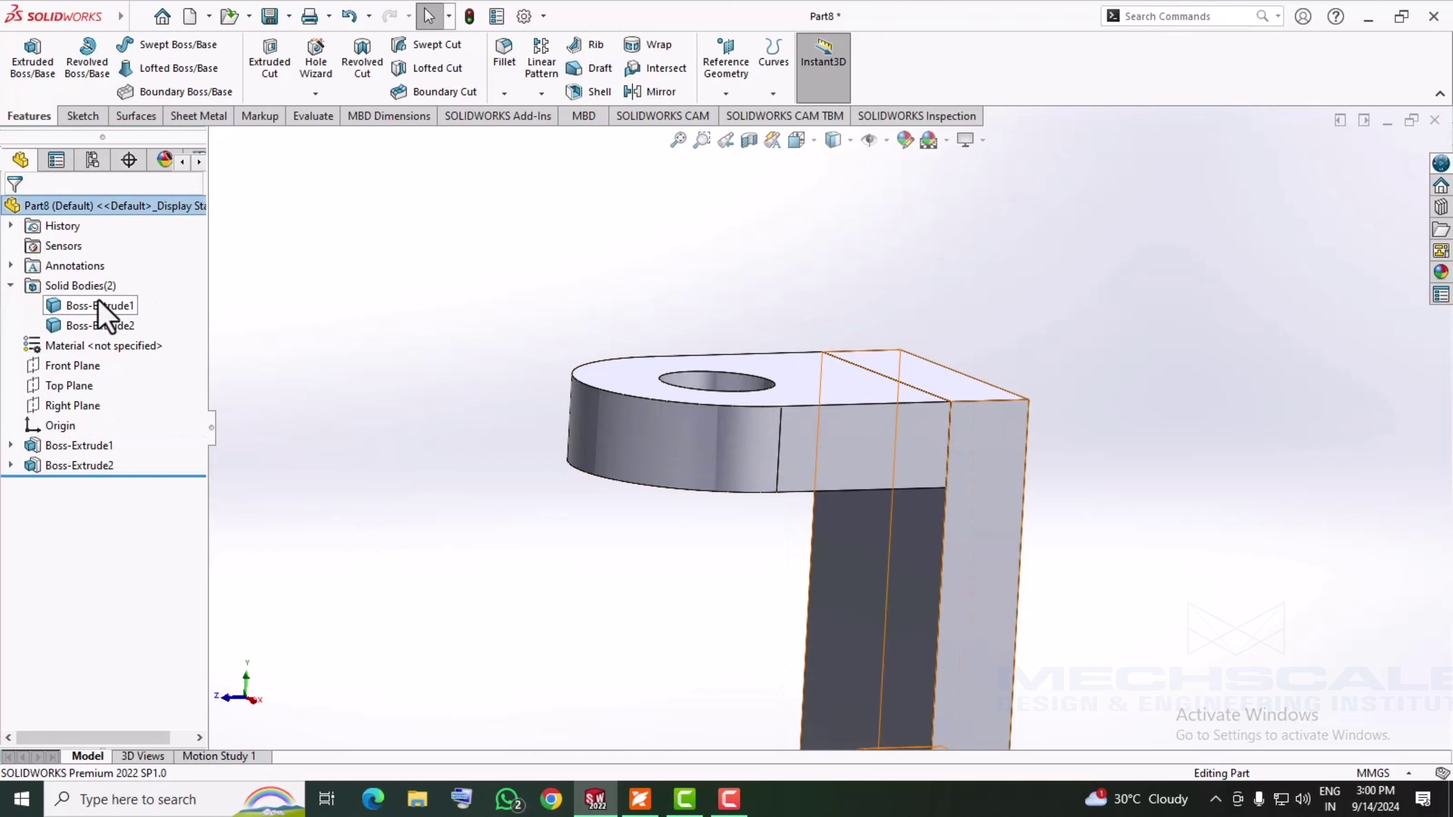
middle_click_drag(480, 587, 464, 639)
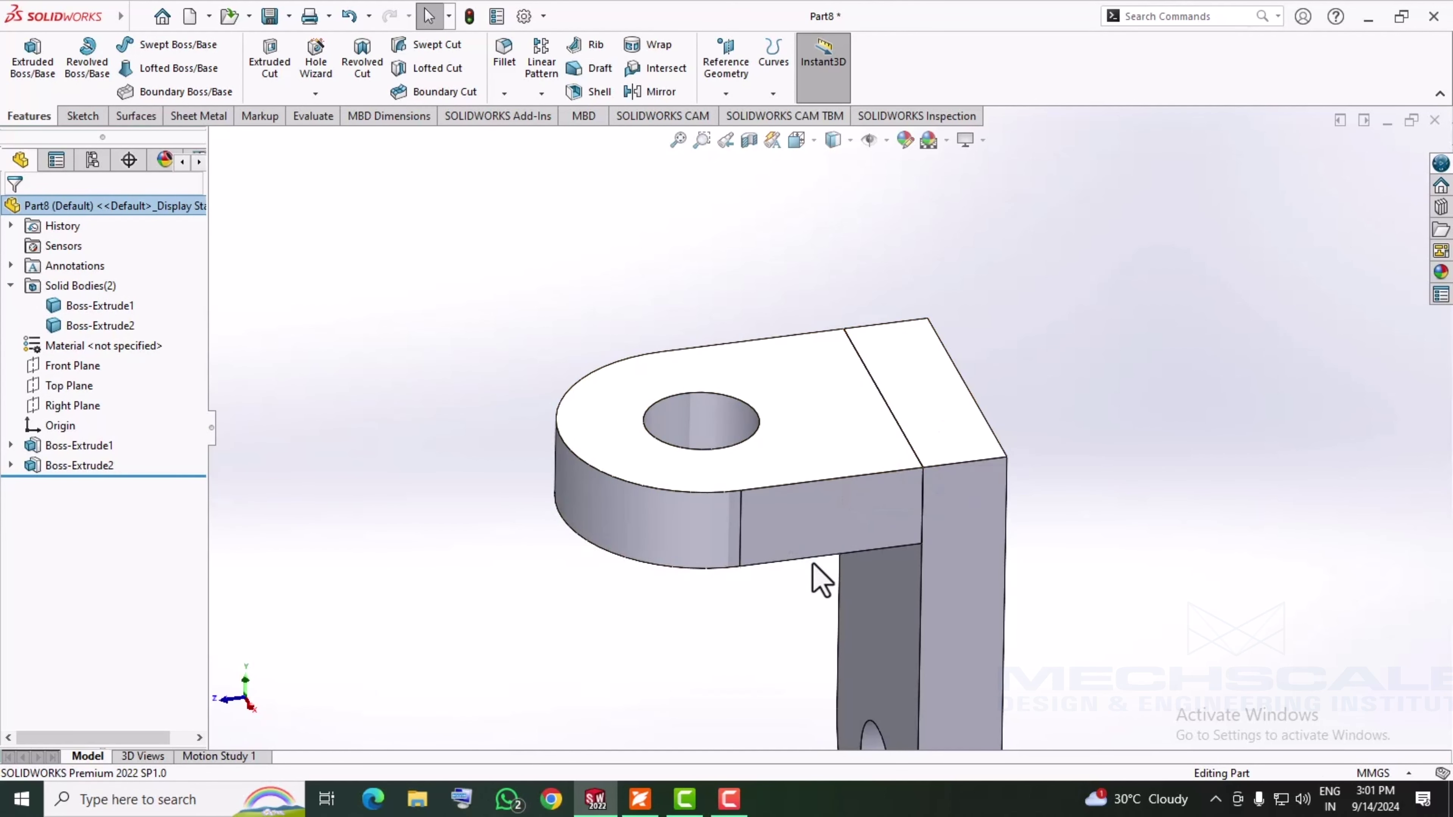
- Re-enable Merge result on Boss-Extrude2 so the lug and plate form one body
right_click(51, 468)
left_click(56, 413)
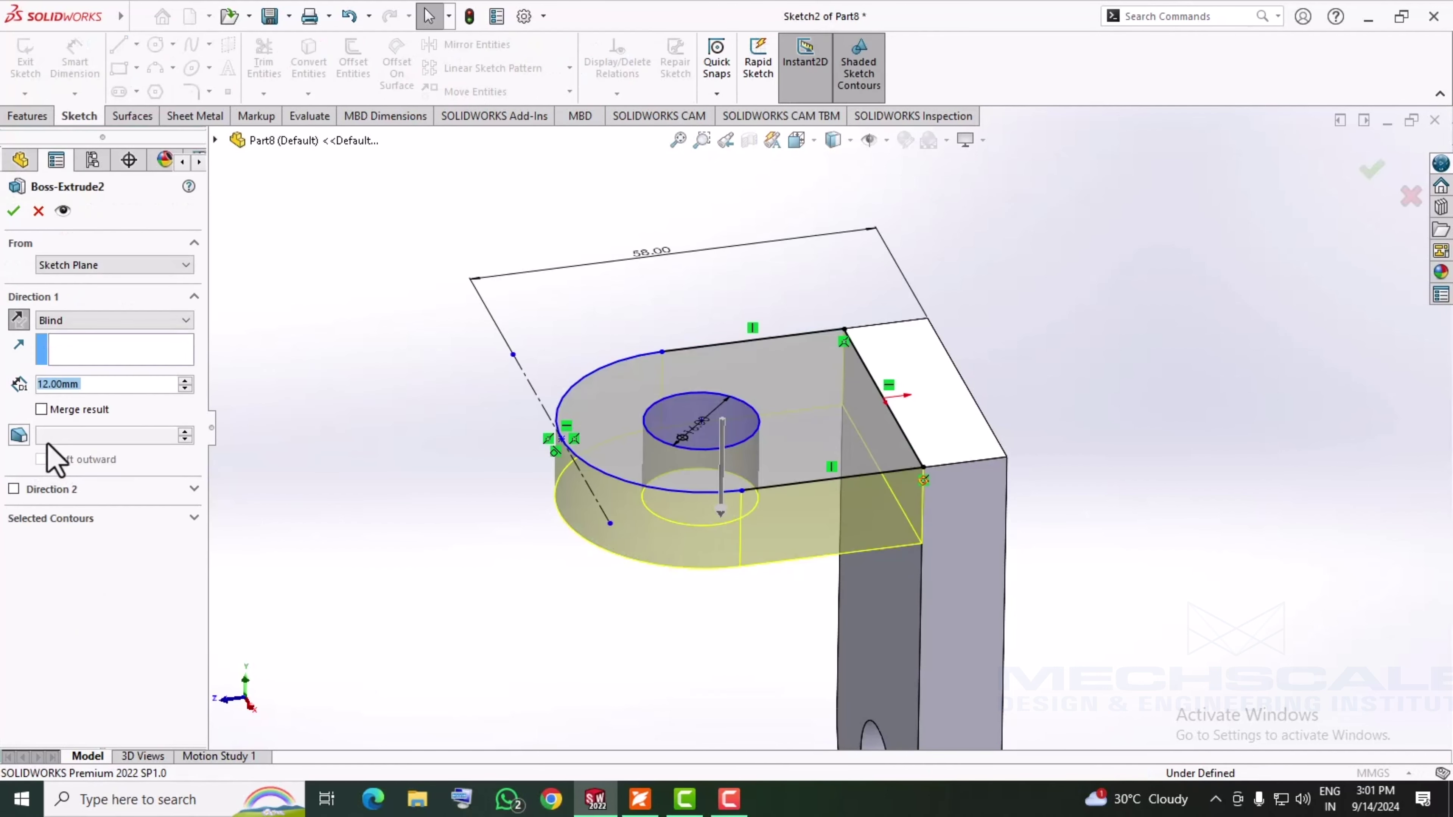
left_click(40, 410)
left_click(13, 210)
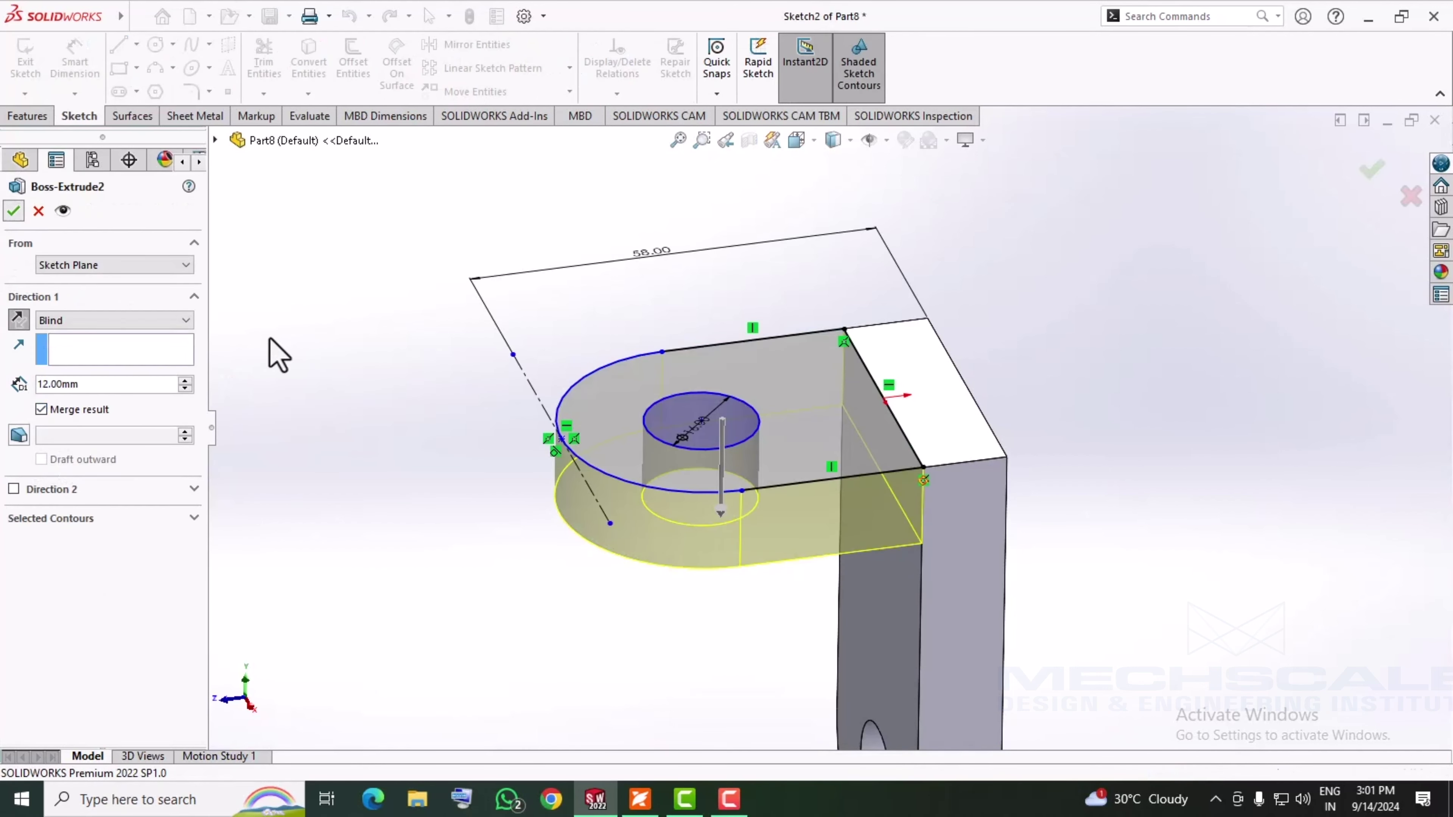
scroll(431, 567, "up", 3)
mouse_move(431, 568)
middle_mouse_down()
mouse_move(547, 518)
mouse_move(441, 594)
mouse_move(376, 535)
mouse_move(441, 571)
mouse_move(464, 560)
middle_mouse_up()
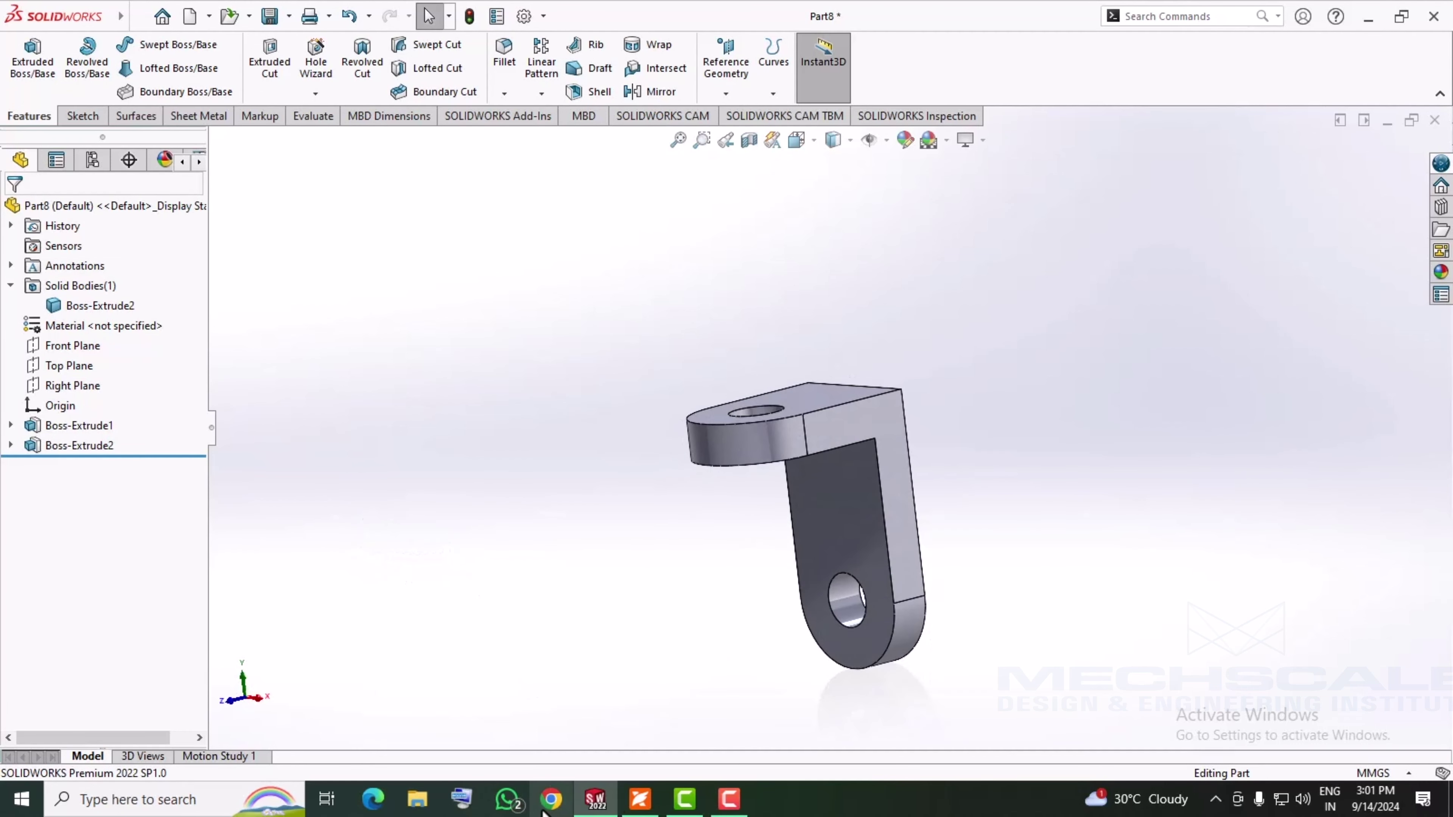
left_click(645, 802)
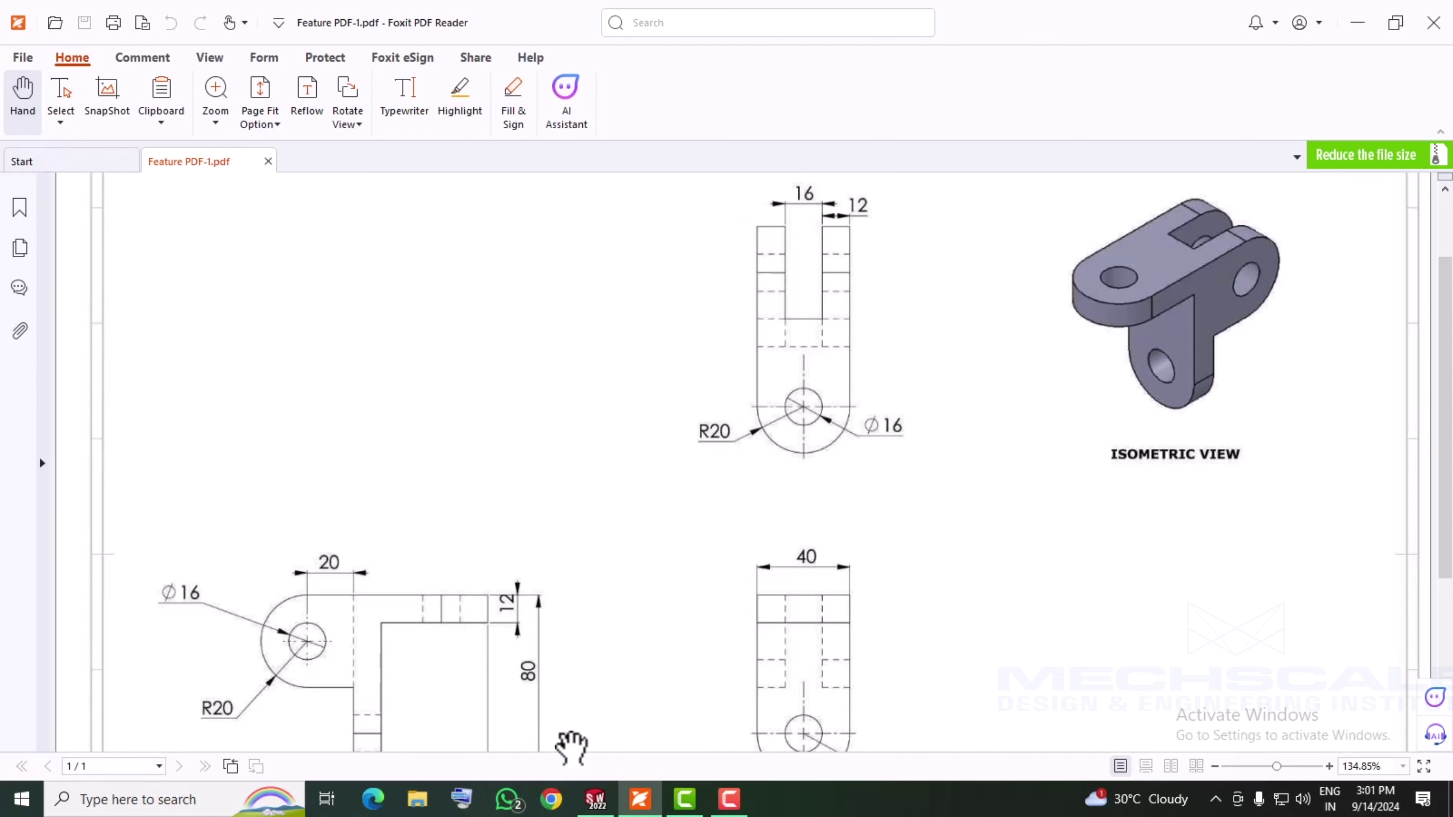
left_click(595, 798)
mouse_move(584, 552)
middle_mouse_down()
mouse_move(512, 583)
mouse_move(579, 575)
middle_mouse_up()
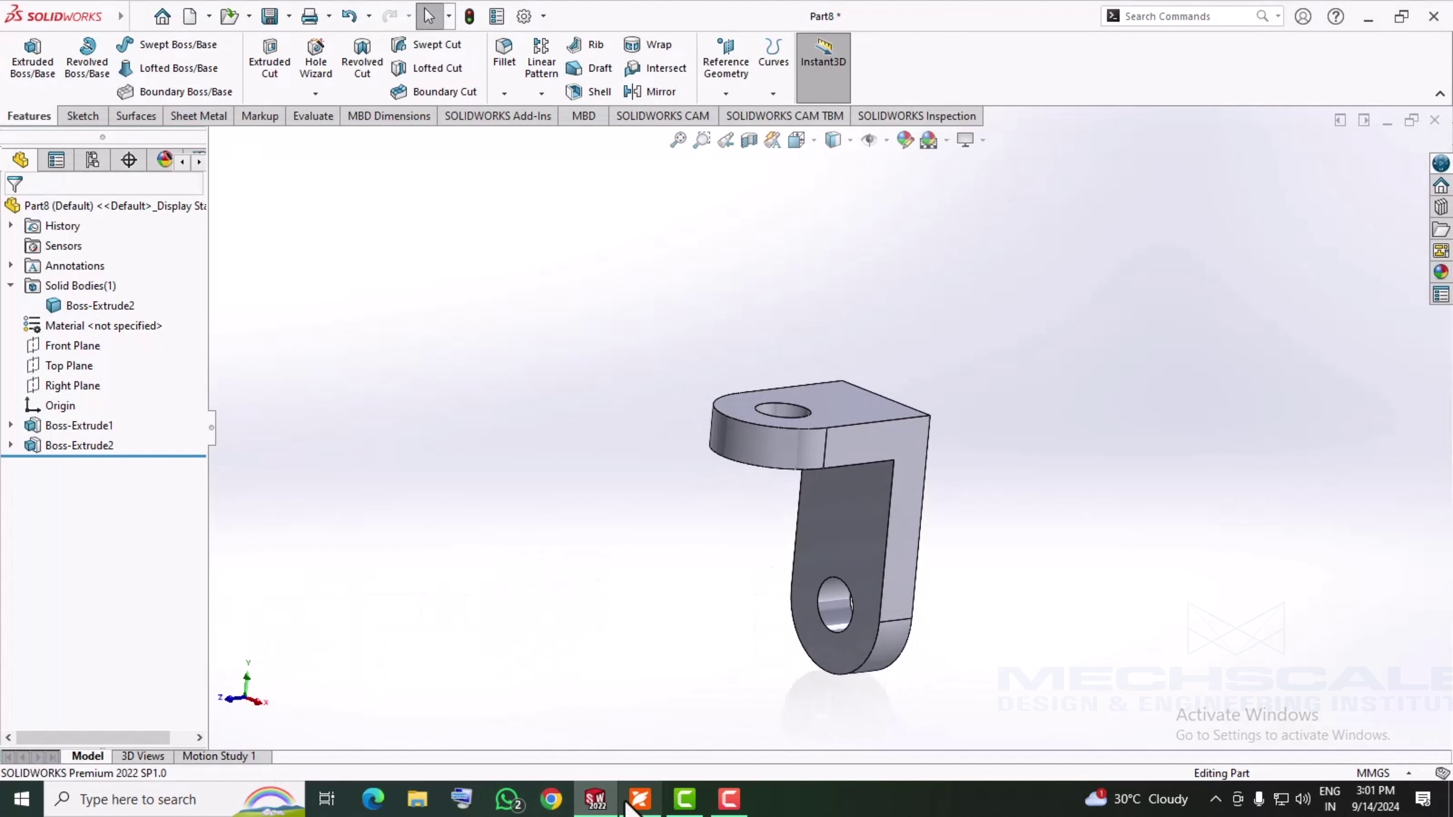
- Start a new sketch on the vertical plate's side face
left_click(639, 800)
left_click(639, 799)
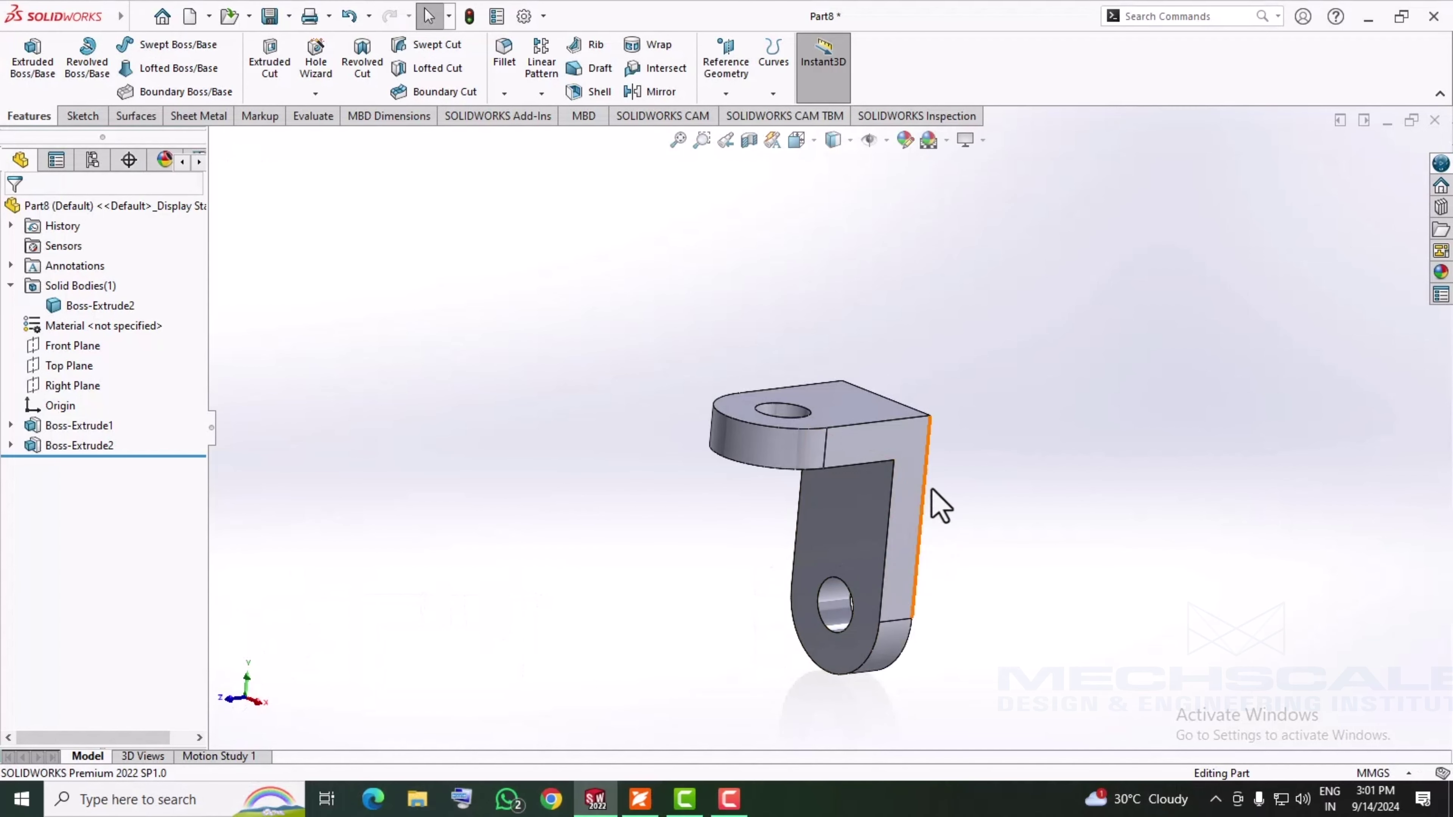
scroll(915, 497, "down", 3)
left_click(870, 492)
right_click(866, 460)
left_click(875, 338)
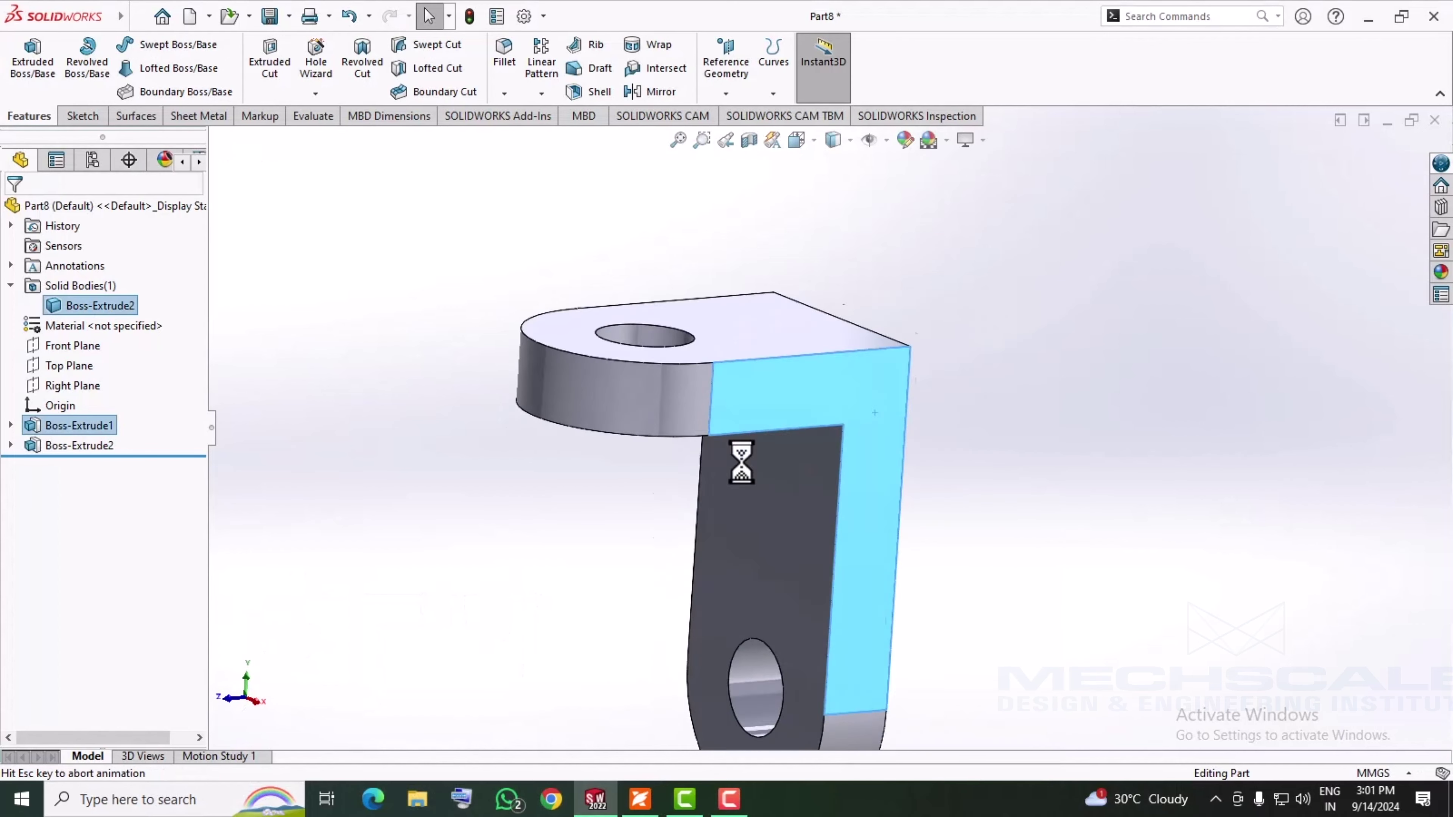
scroll(1022, 344, "down", 2)
scroll(961, 464, "down", 3)
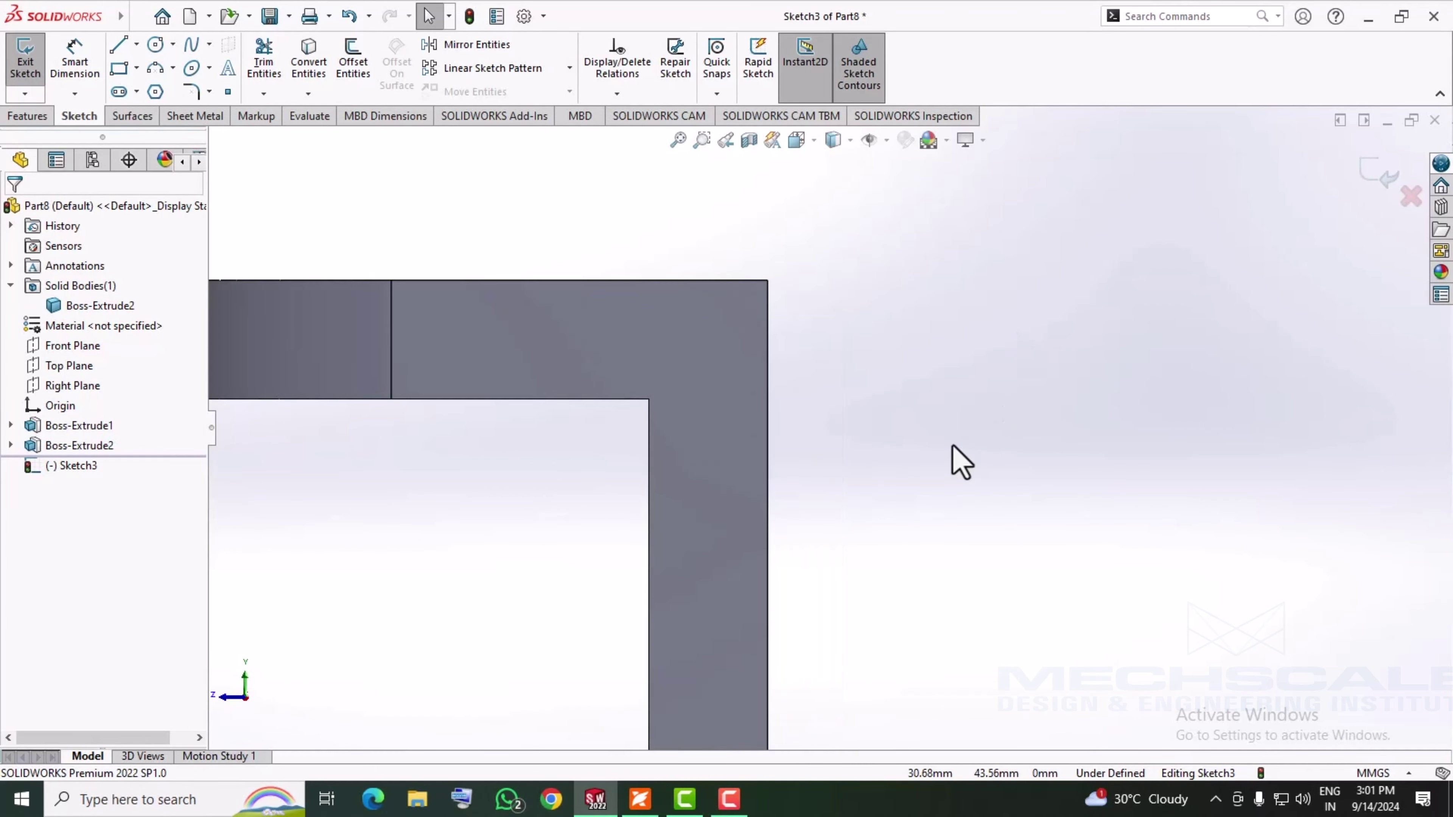
scroll(954, 364, "down", 1)
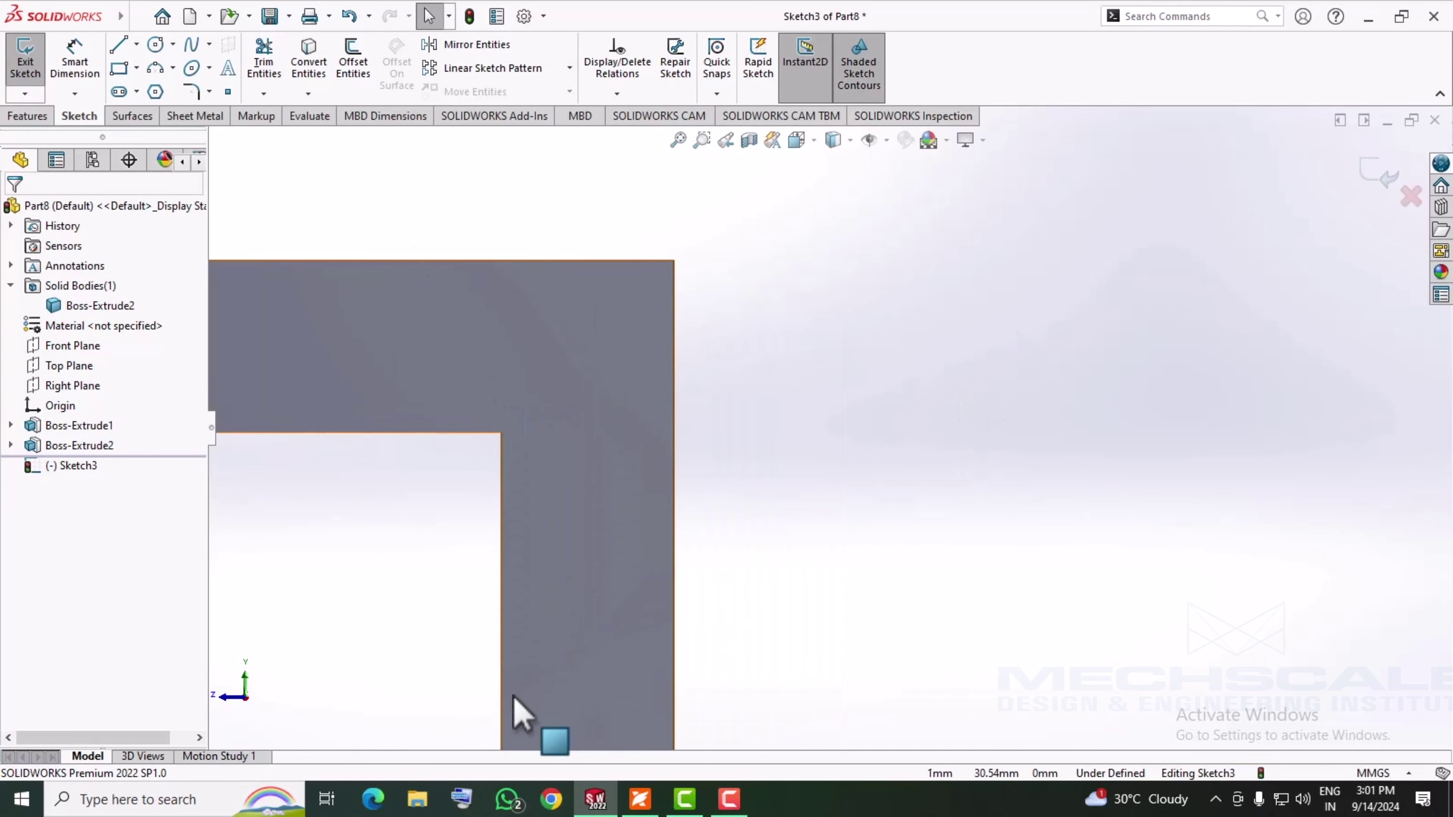
- Draw a 20 × 40 corner rectangle anchored at the plate's top corner
left_click(639, 796)
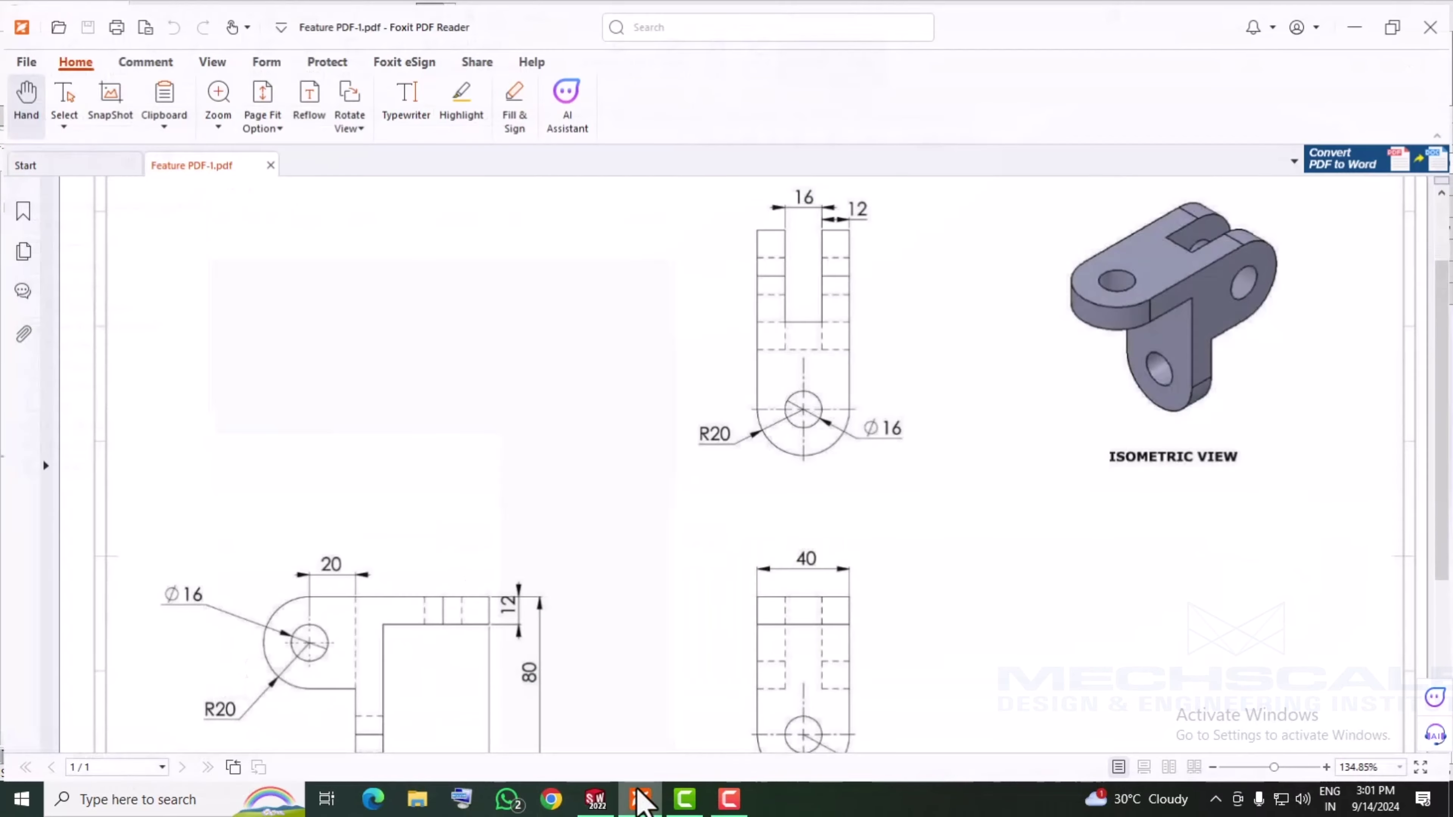
left_click(637, 791)
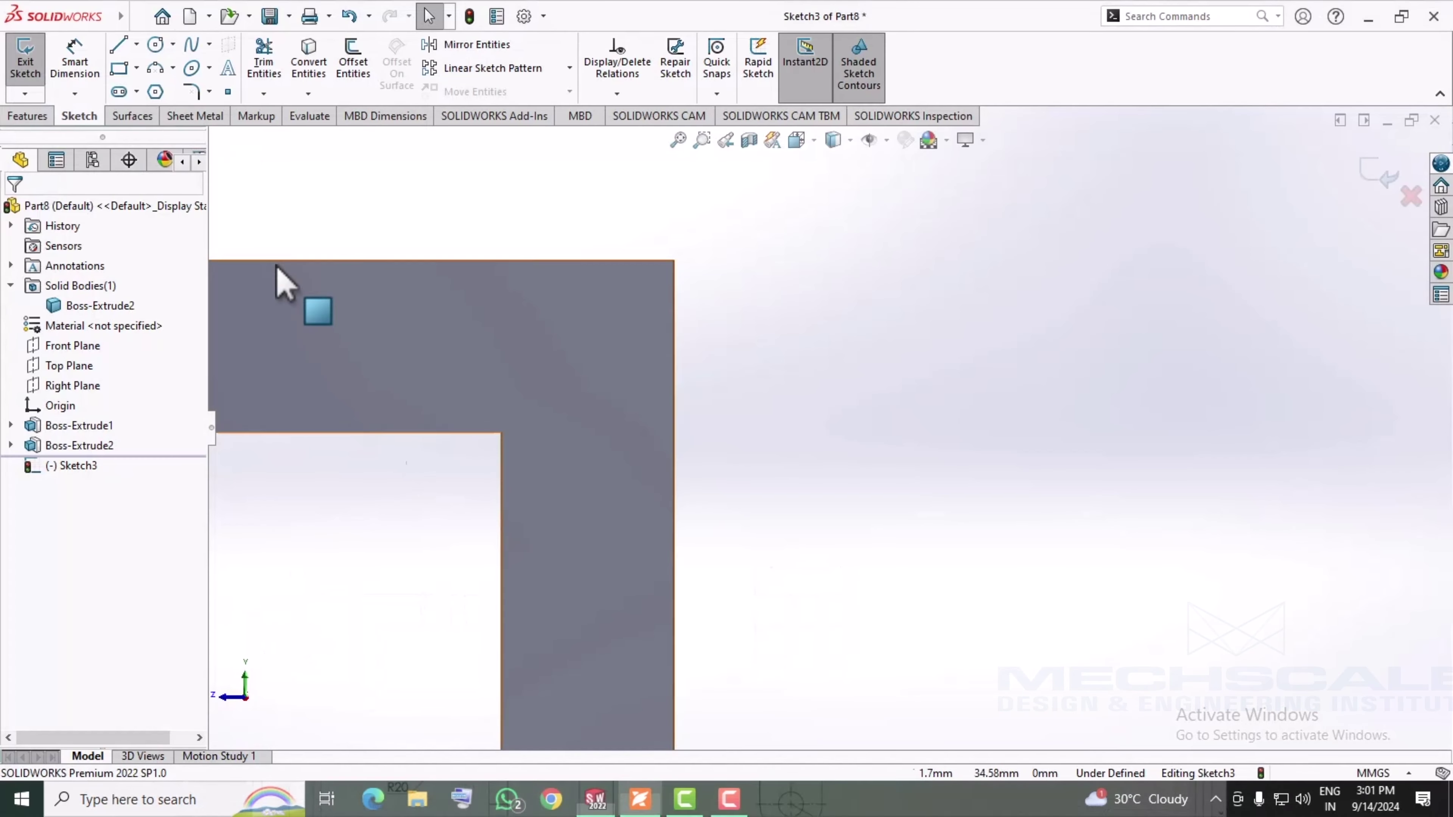
left_click(118, 70)
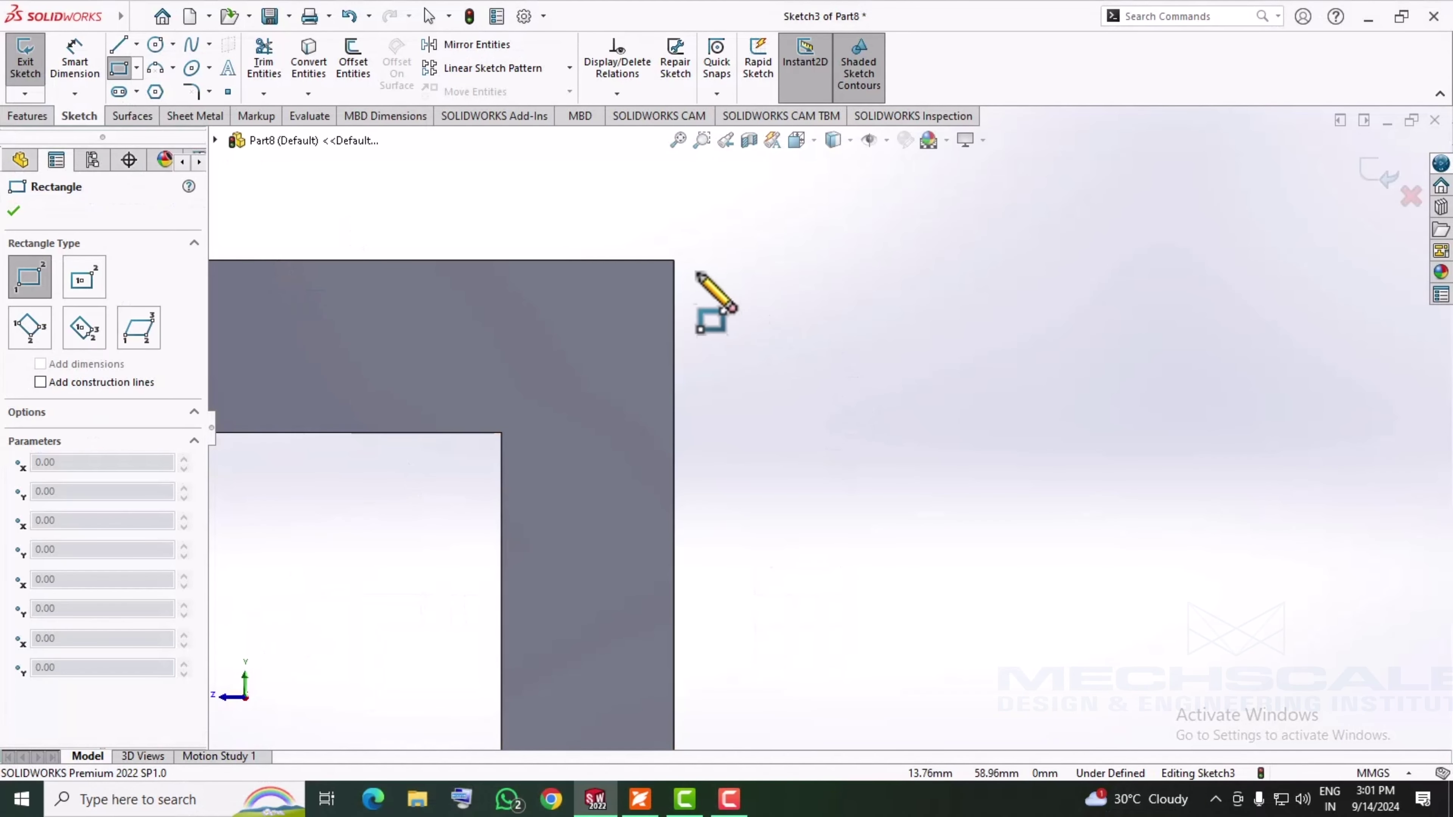
left_click(674, 259)
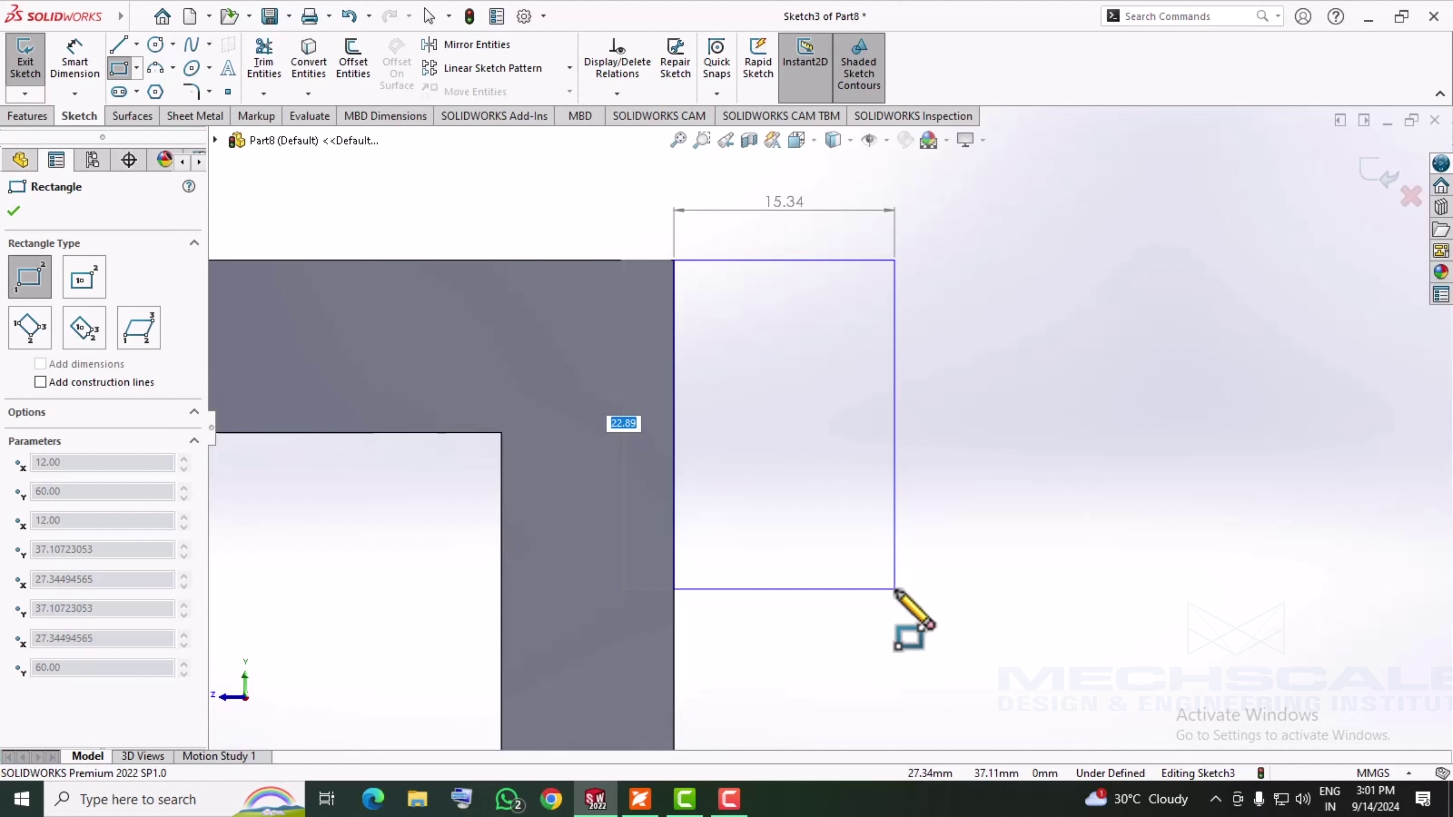
key("Tab")
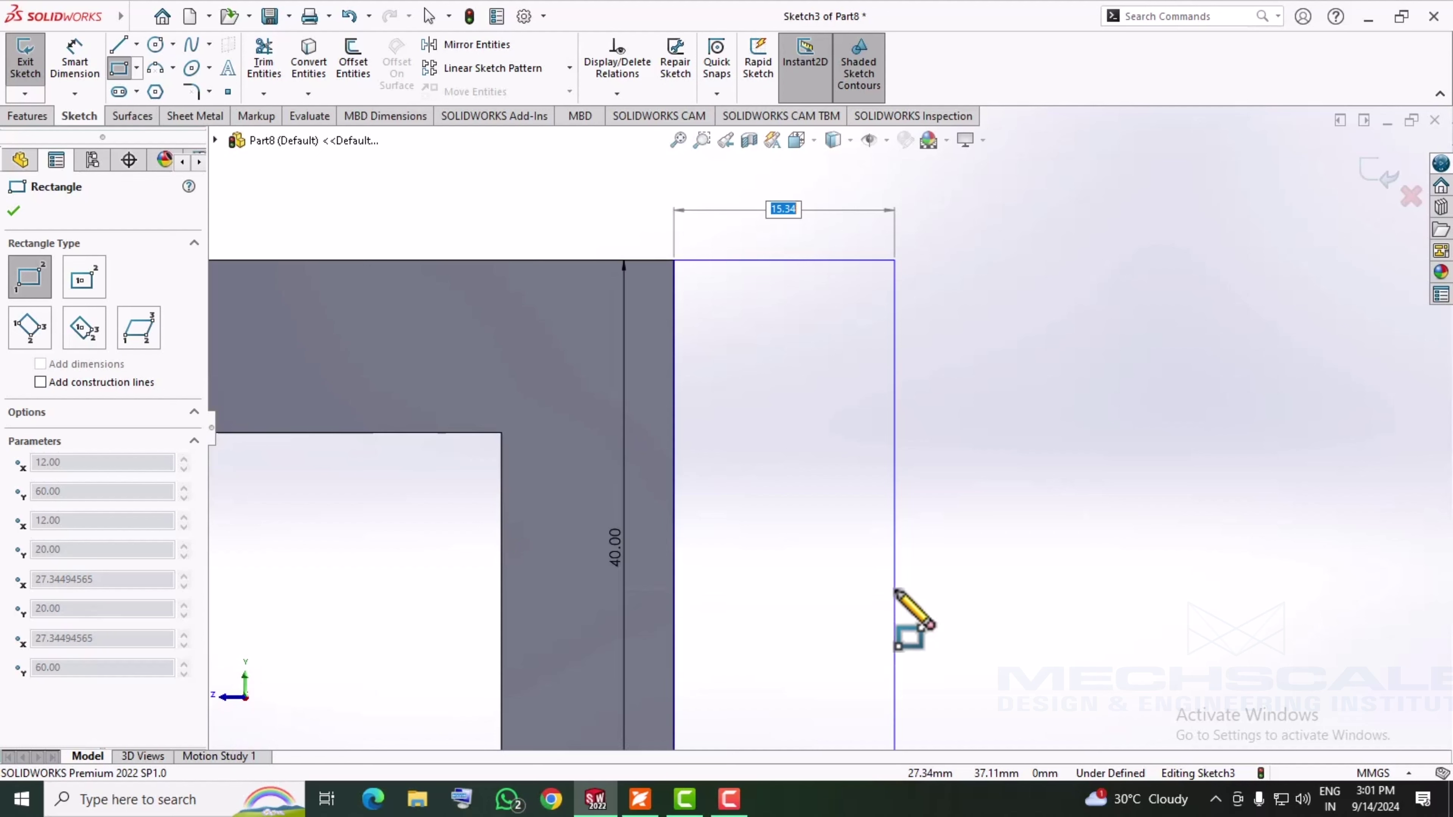
type("20")
key("Return")
scroll(909, 627, "up", 2)
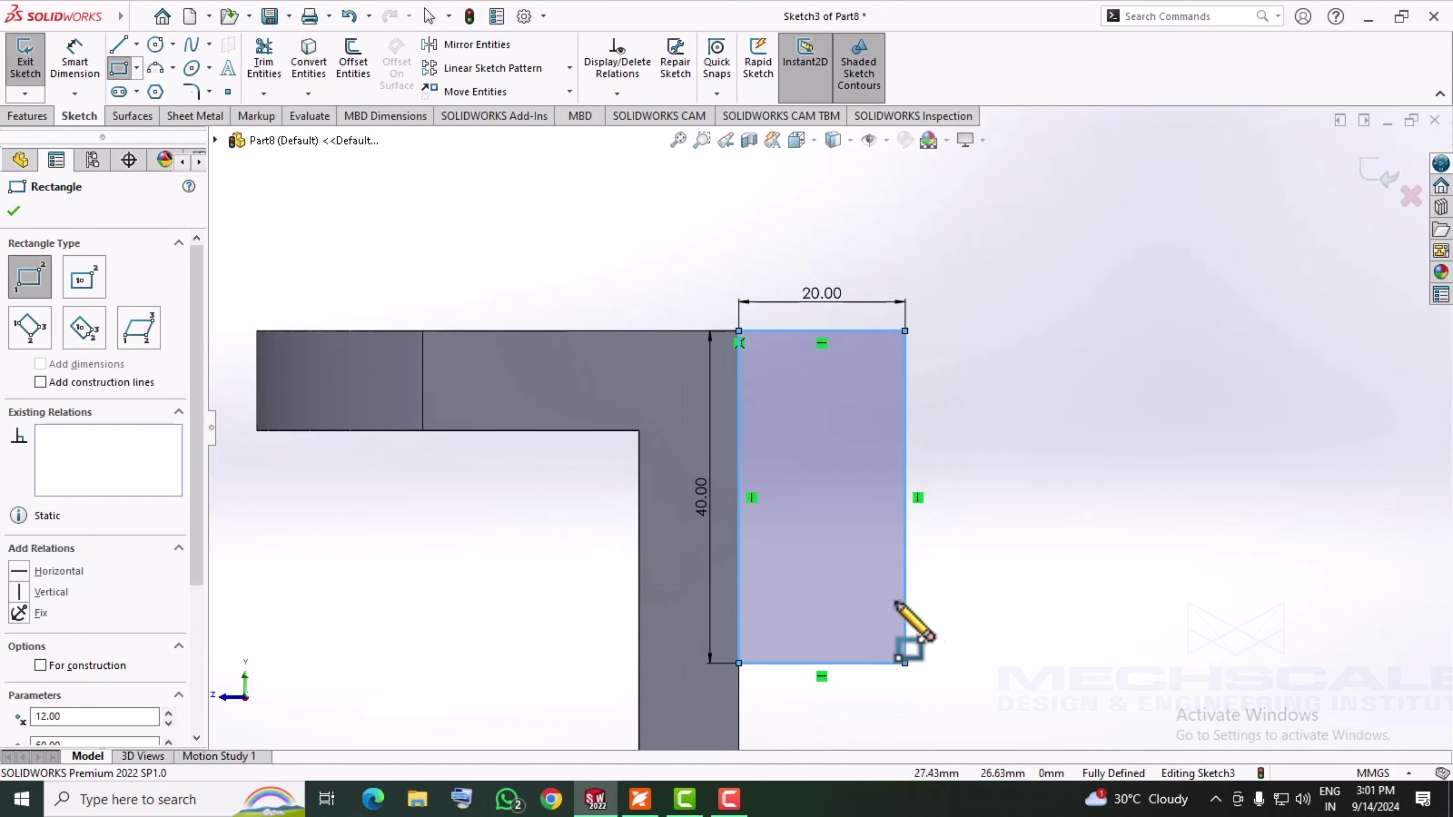
key("Escape")
- Round the rectangle's end with a circle on its right edge, trimming the edge and inner arc
left_click(158, 45)
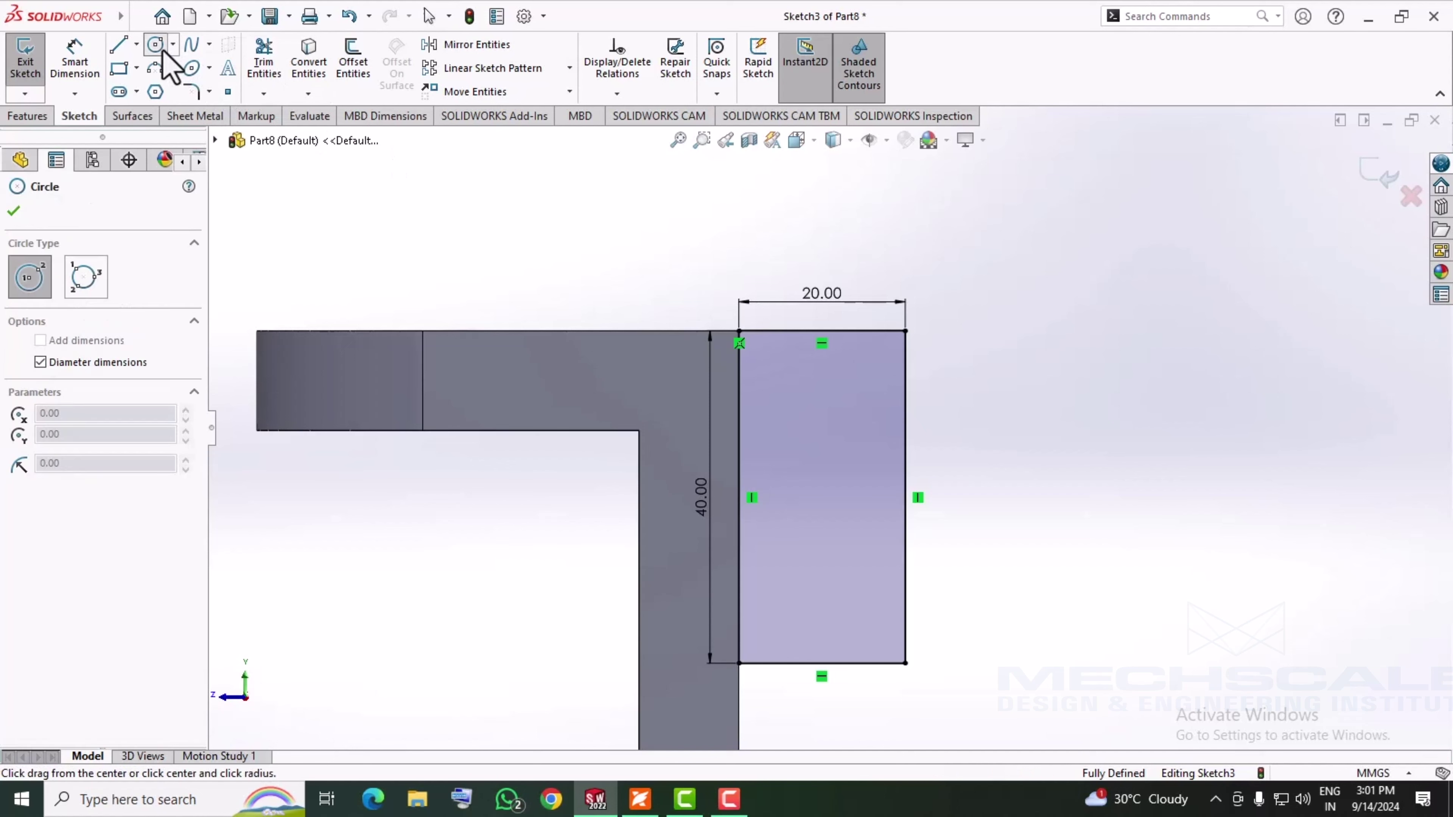
left_click(904, 496)
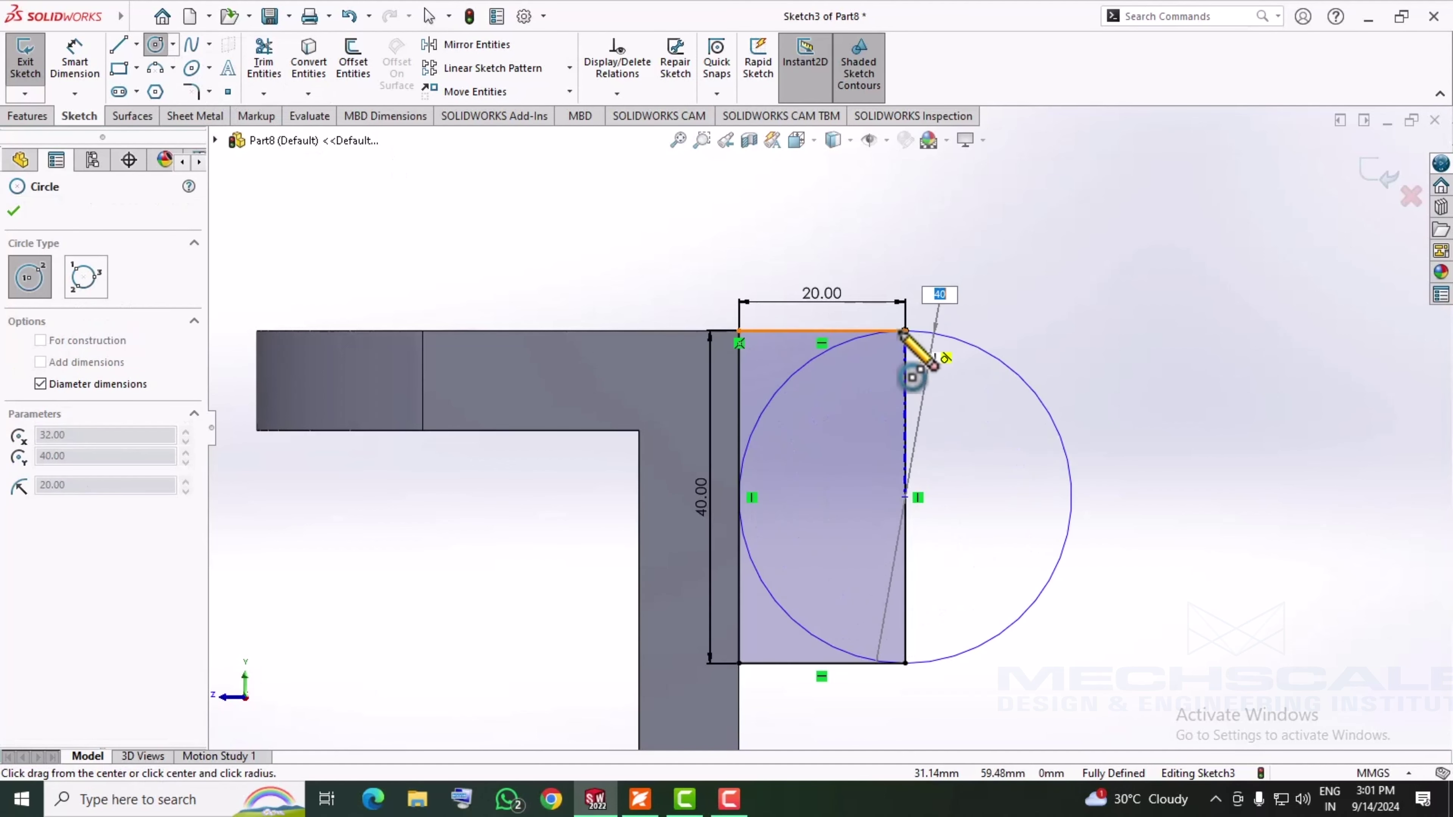
left_click(905, 331)
key("Escape")
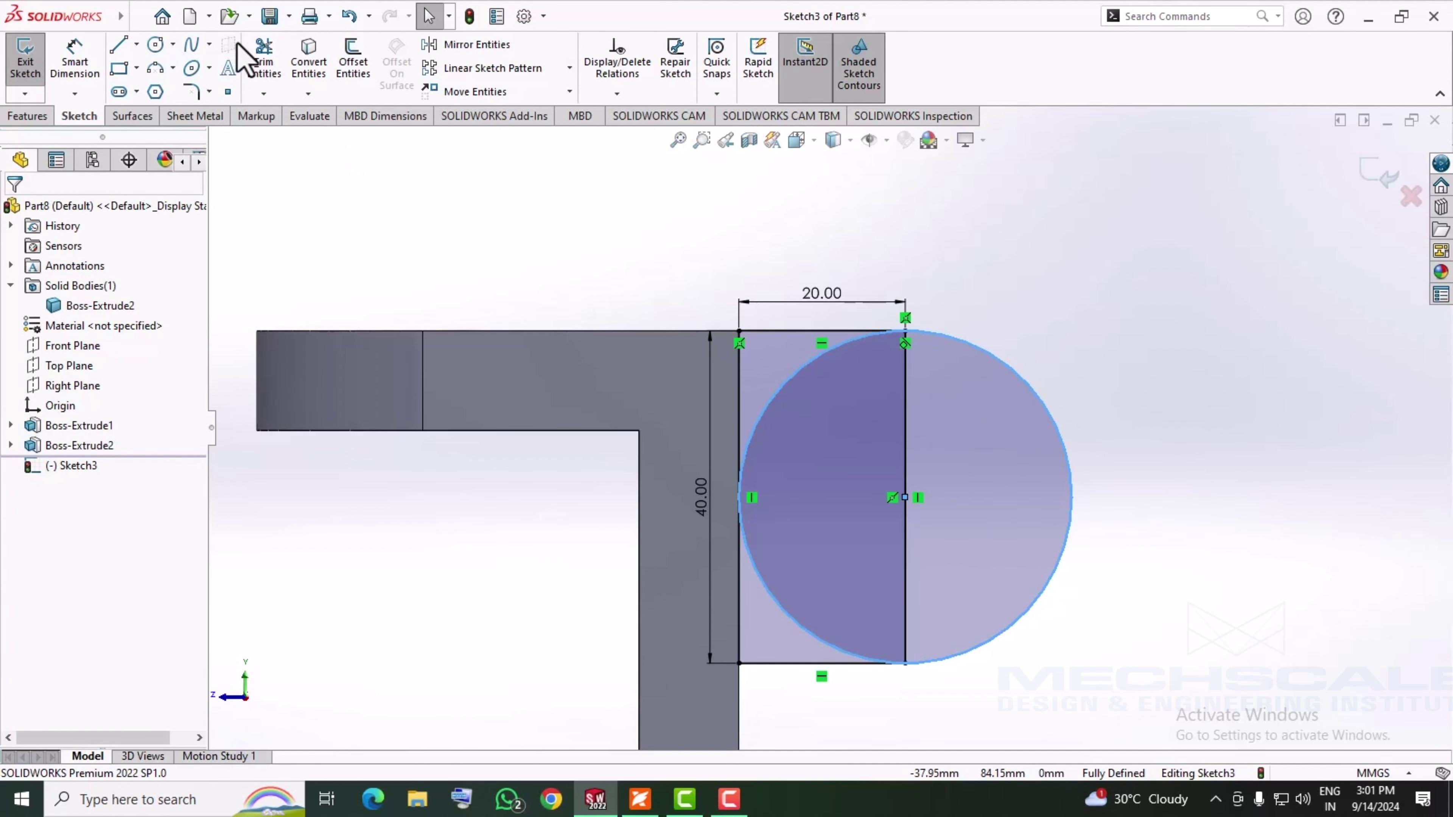
left_click(264, 57)
left_click_drag(927, 443, 791, 377)
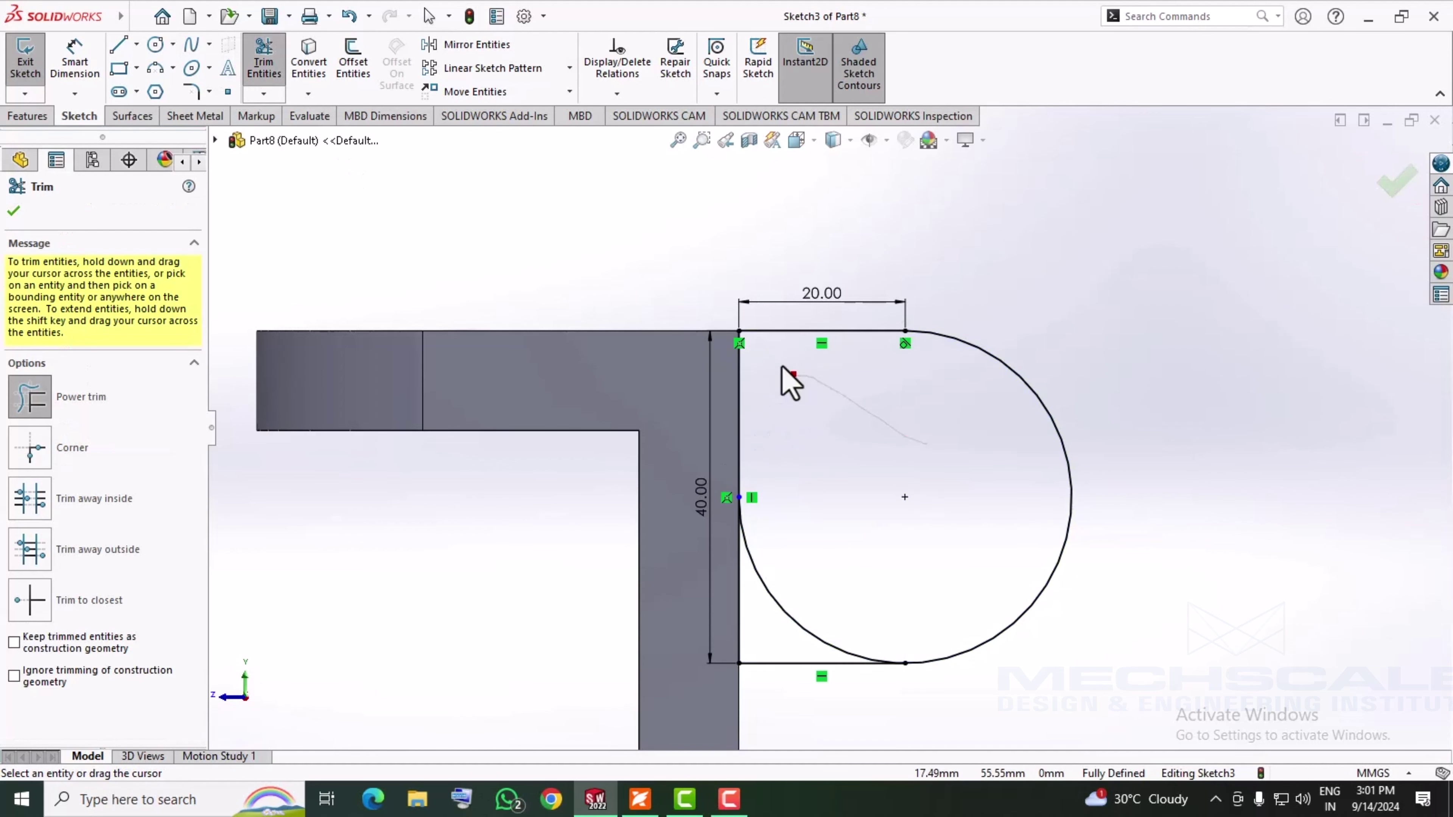
left_click_drag(781, 626, 746, 438)
key("Escape")
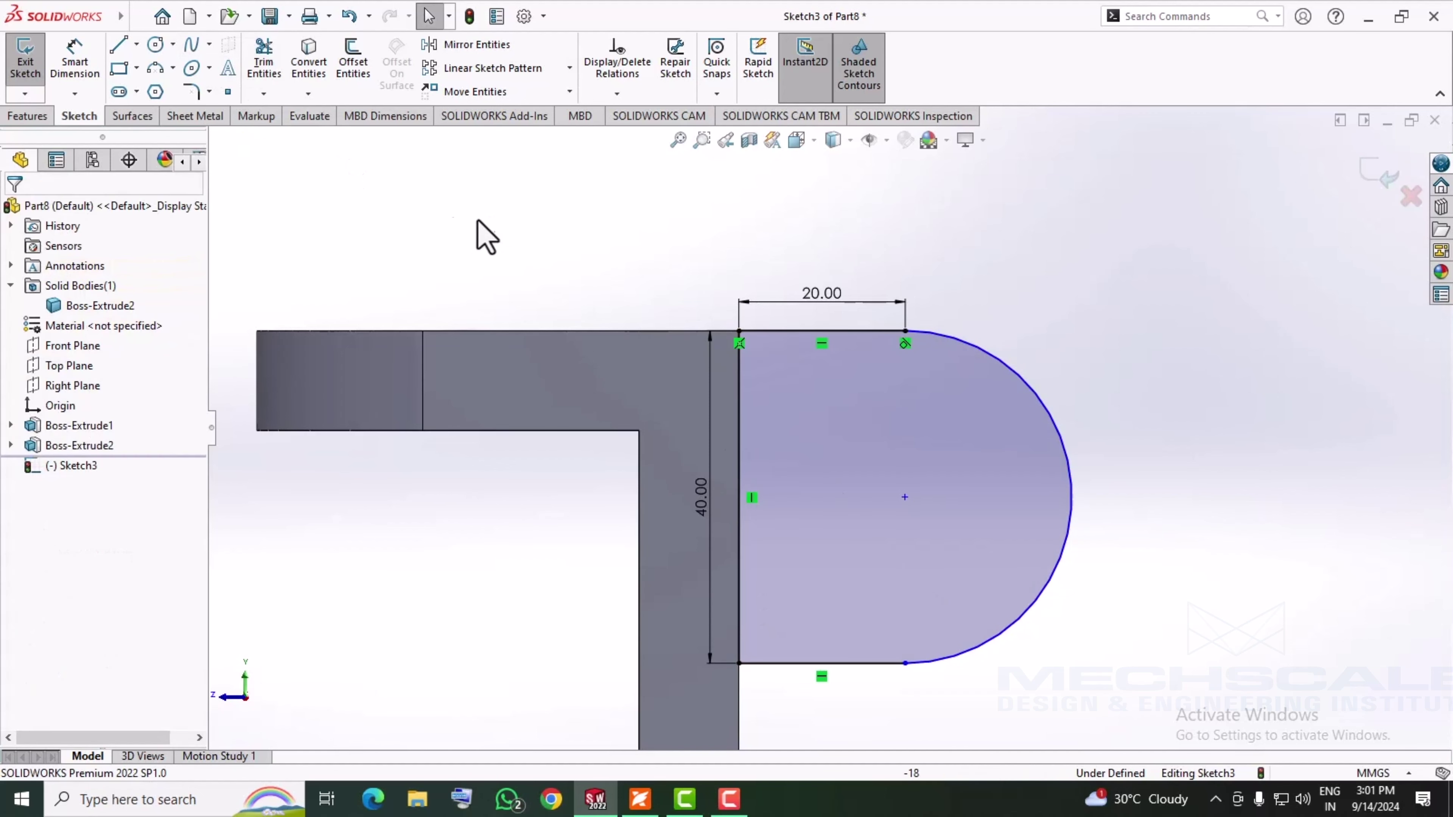
- Add a radius 8 (Ø16) circle at the arc centre for the hole
left_click(155, 44)
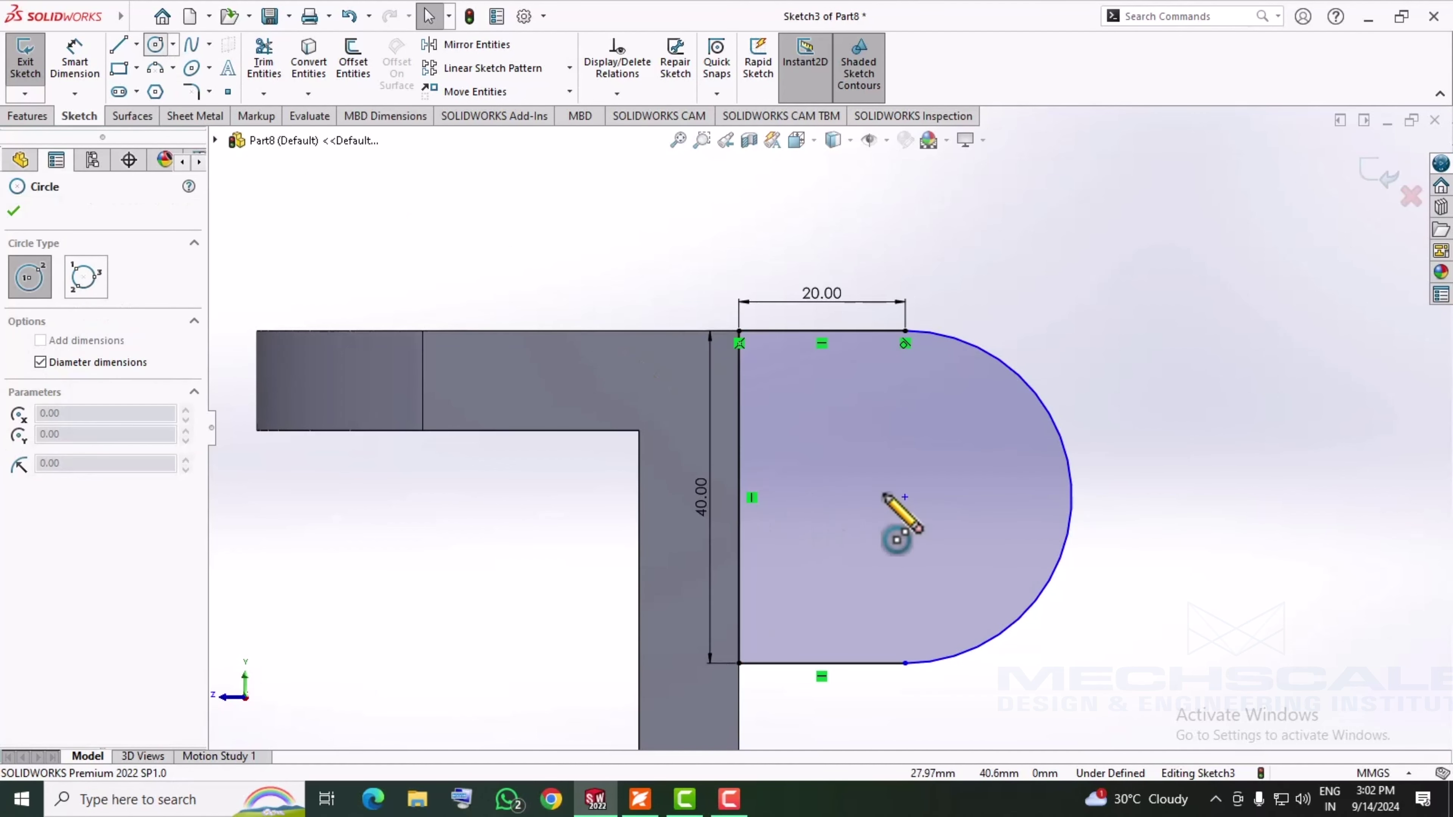
left_click(904, 497)
type("8")
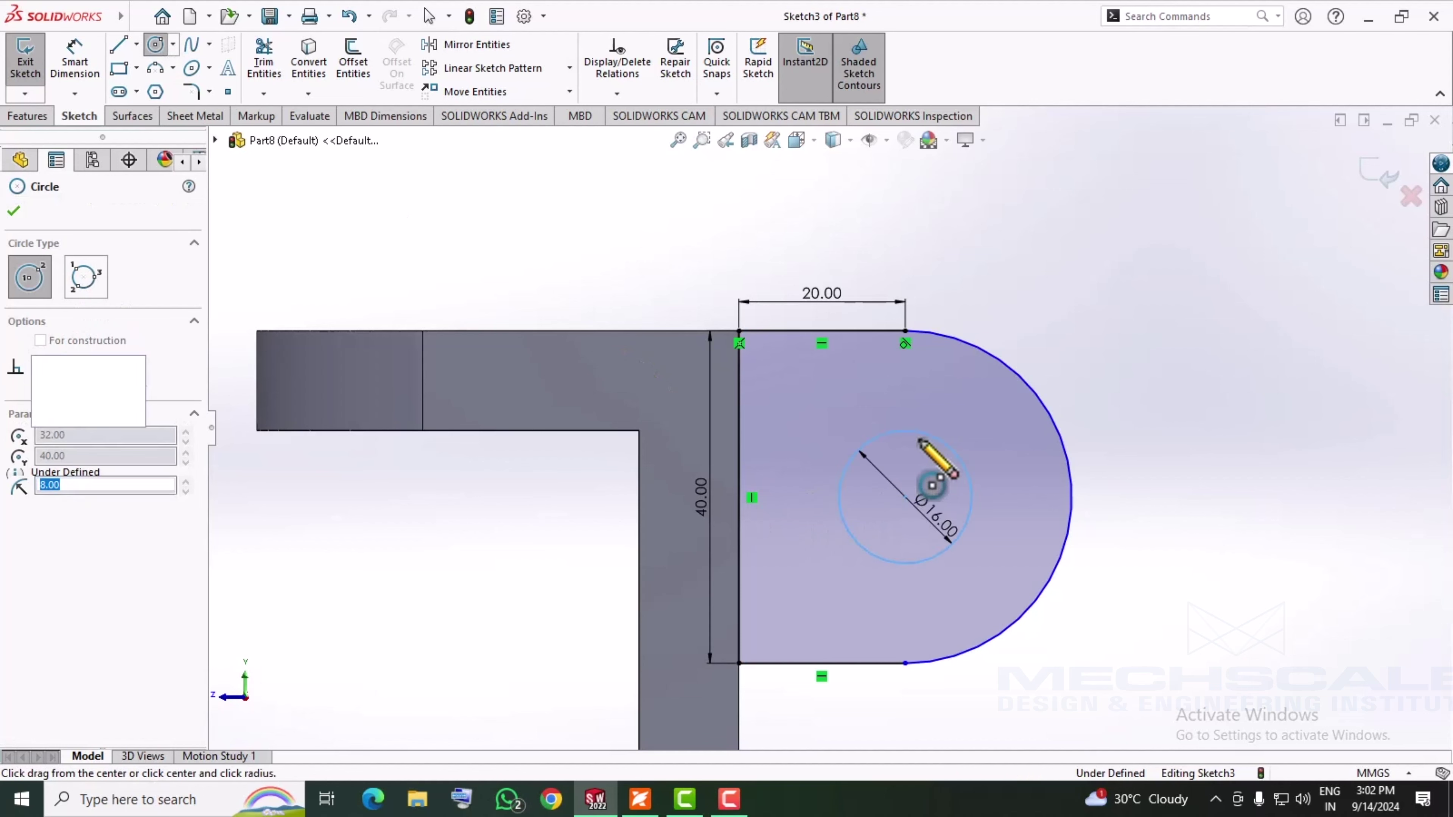
key("Return")
right_click(1196, 310)
left_click(1201, 309)
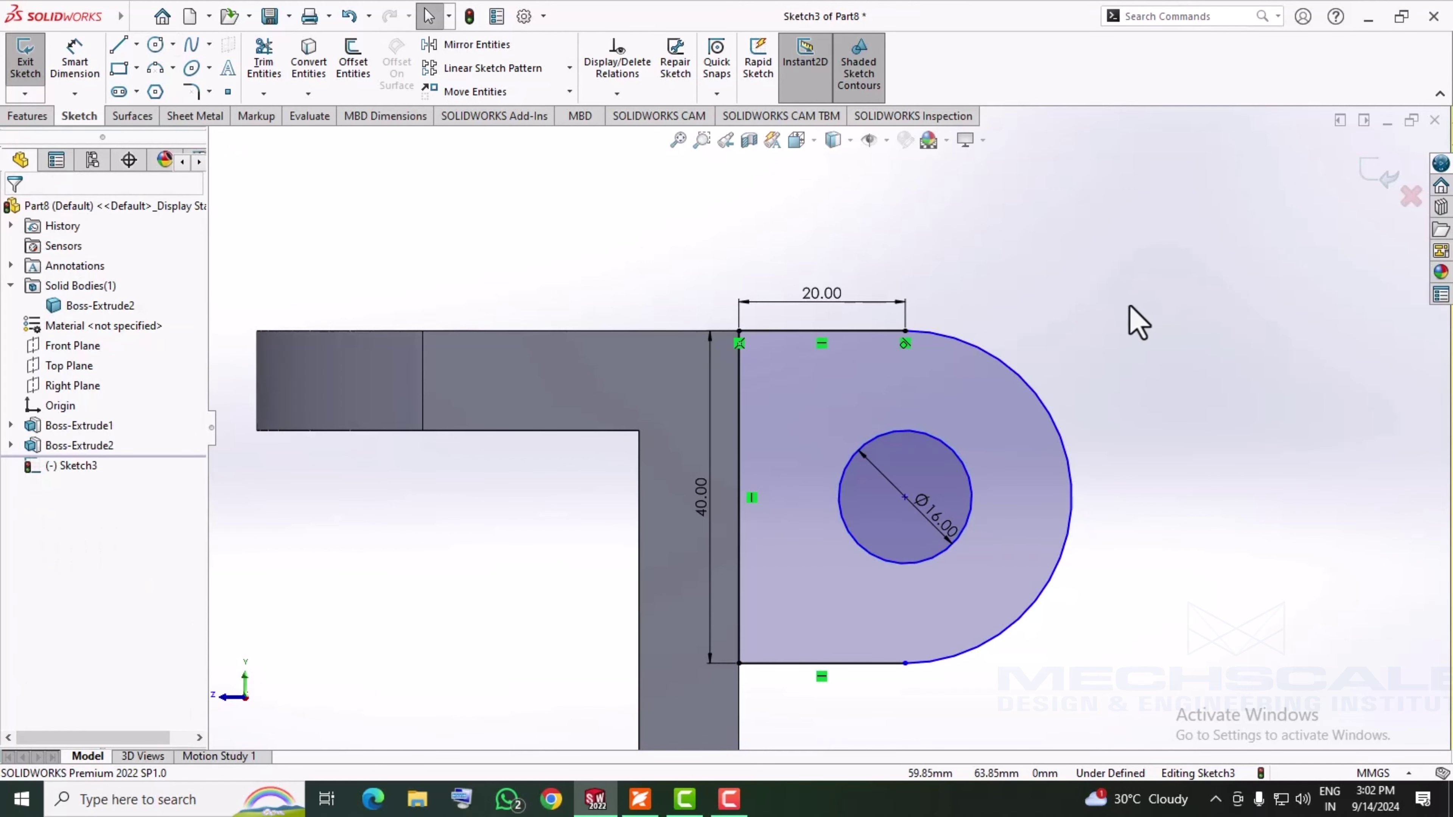
mouse_move(1128, 318)
middle_mouse_down()
mouse_move(1070, 396)
mouse_move(1072, 416)
middle_mouse_up()
- Extrude Sketch3 12 mm in the reversed direction into the first side ear
left_click(28, 115)
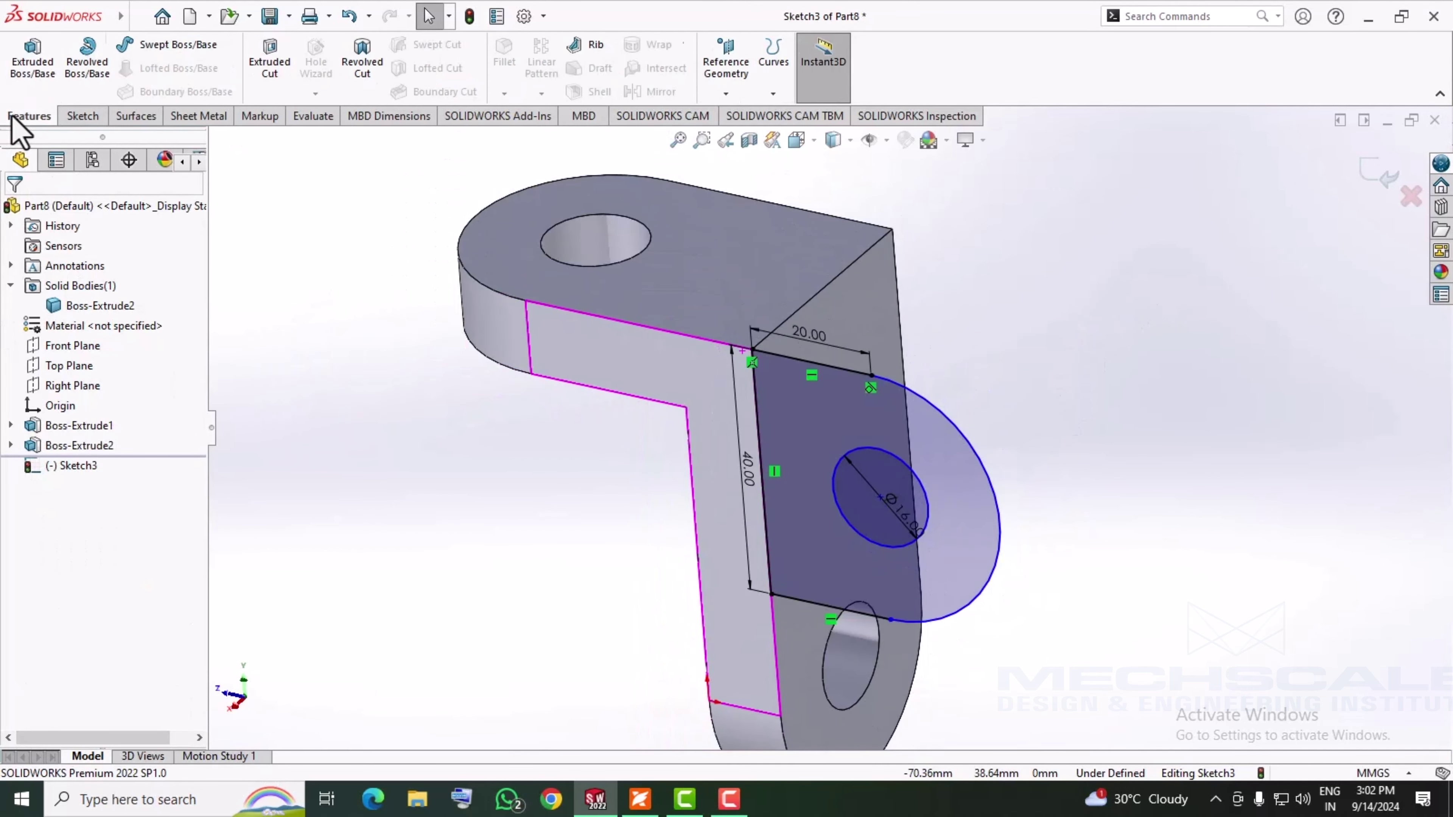
left_click(33, 57)
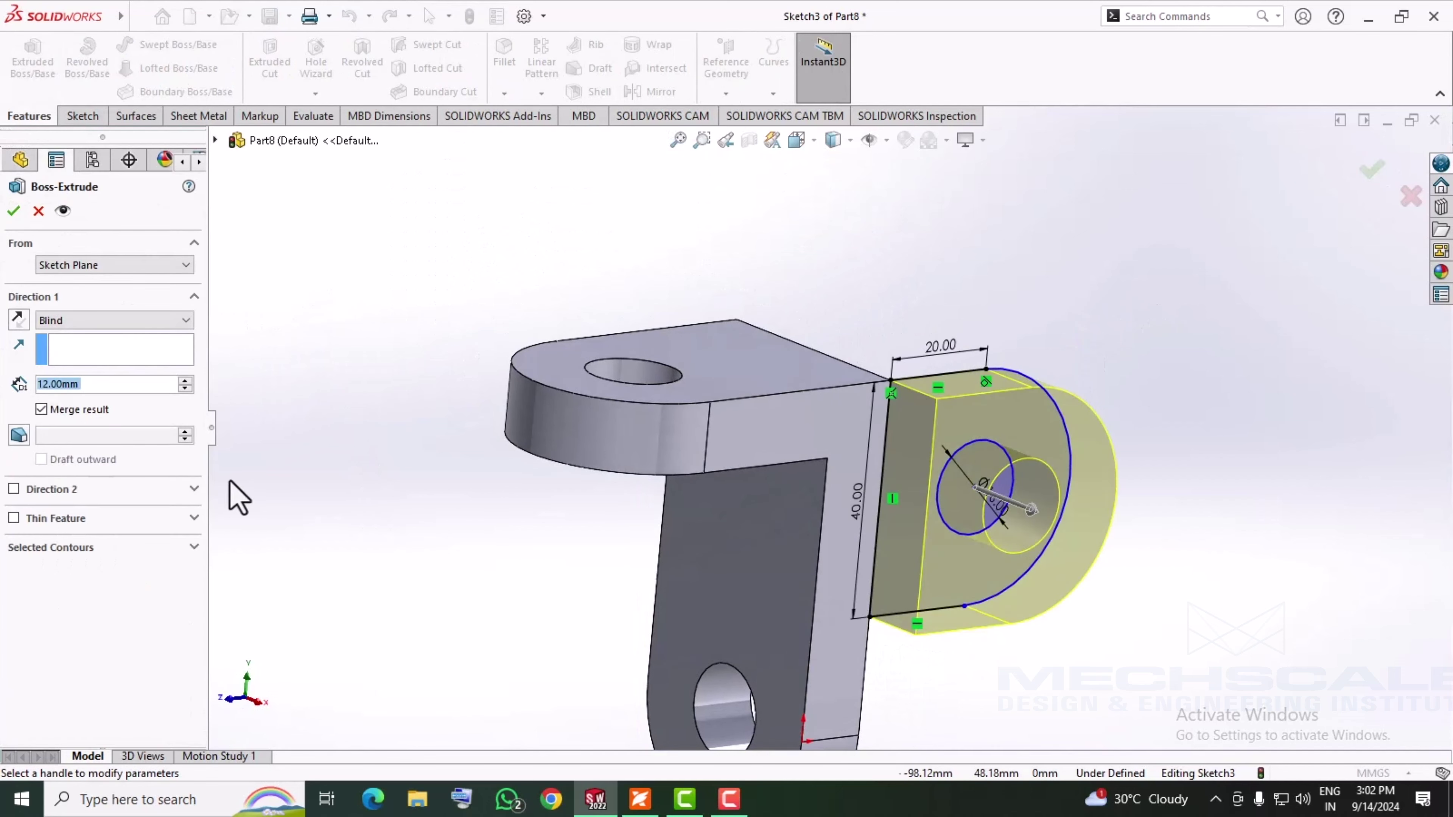
left_click(17, 319)
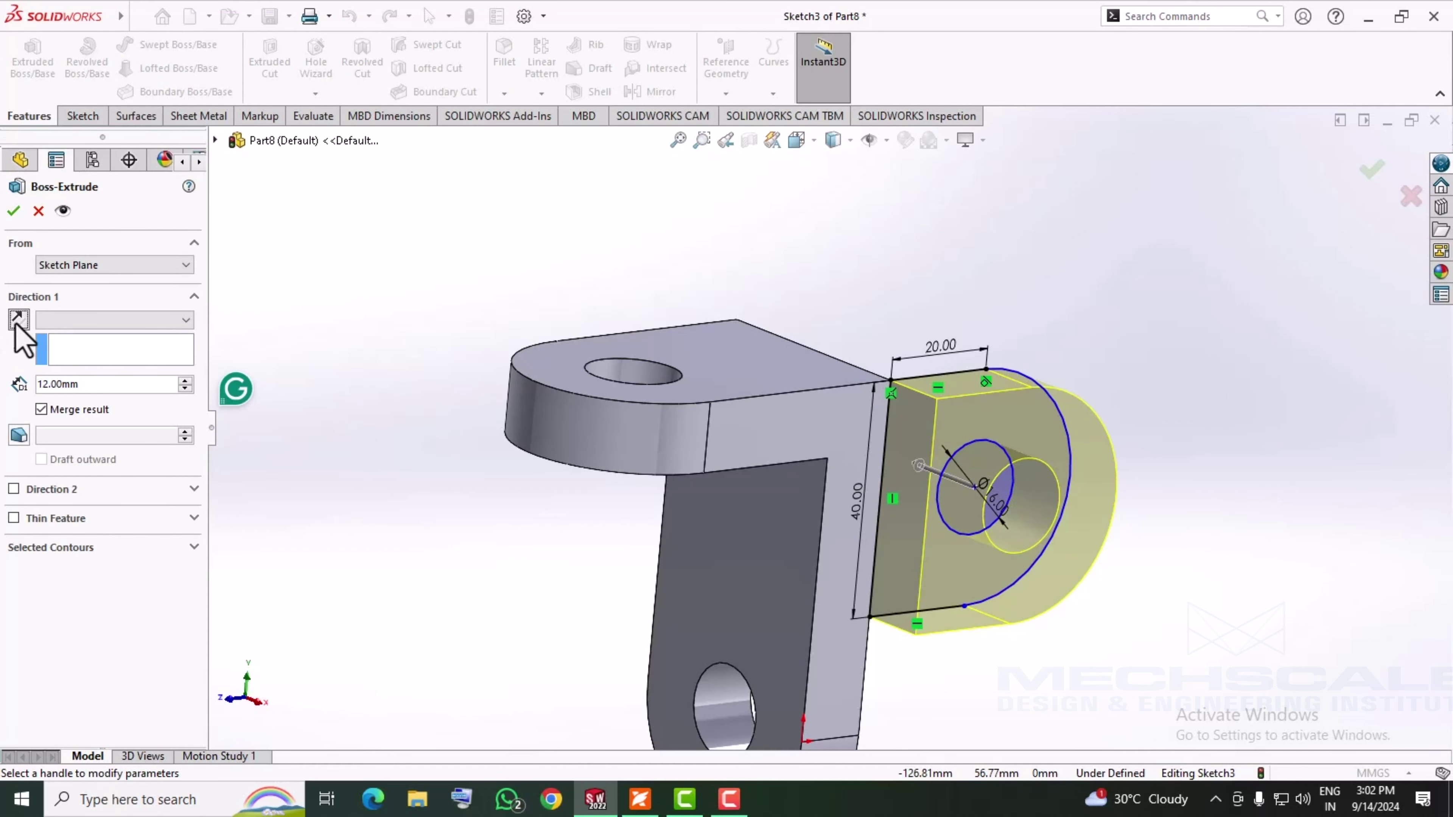
left_click(13, 212)
mouse_move(425, 593)
middle_mouse_down()
mouse_move(826, 716)
mouse_move(1070, 733)
mouse_move(632, 643)
mouse_move(702, 641)
mouse_move(740, 665)
mouse_move(720, 688)
mouse_move(734, 692)
middle_mouse_up()
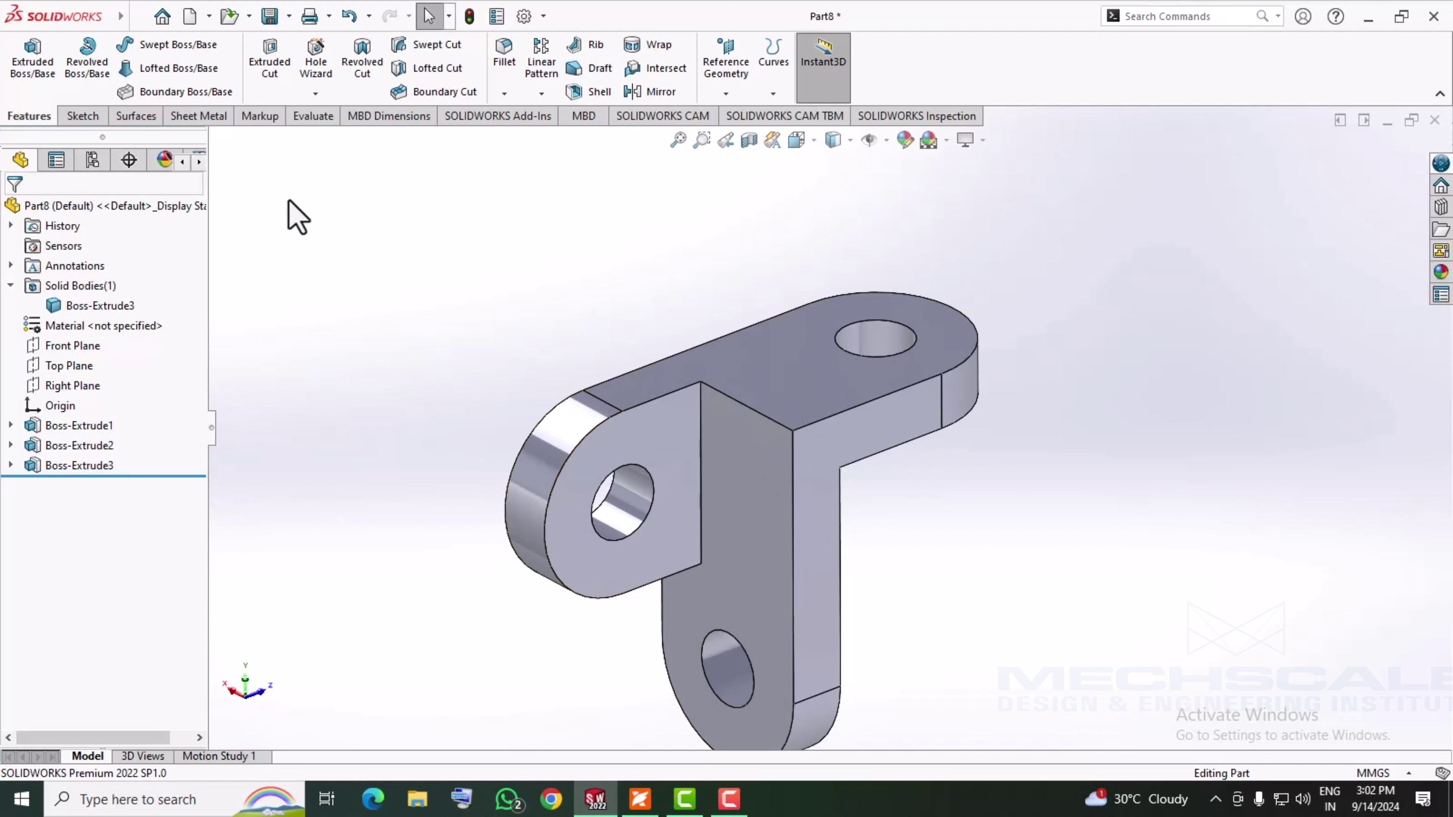
- Open Sketch4 on the vertical lug's flat face beside the first ear
left_click(86, 118)
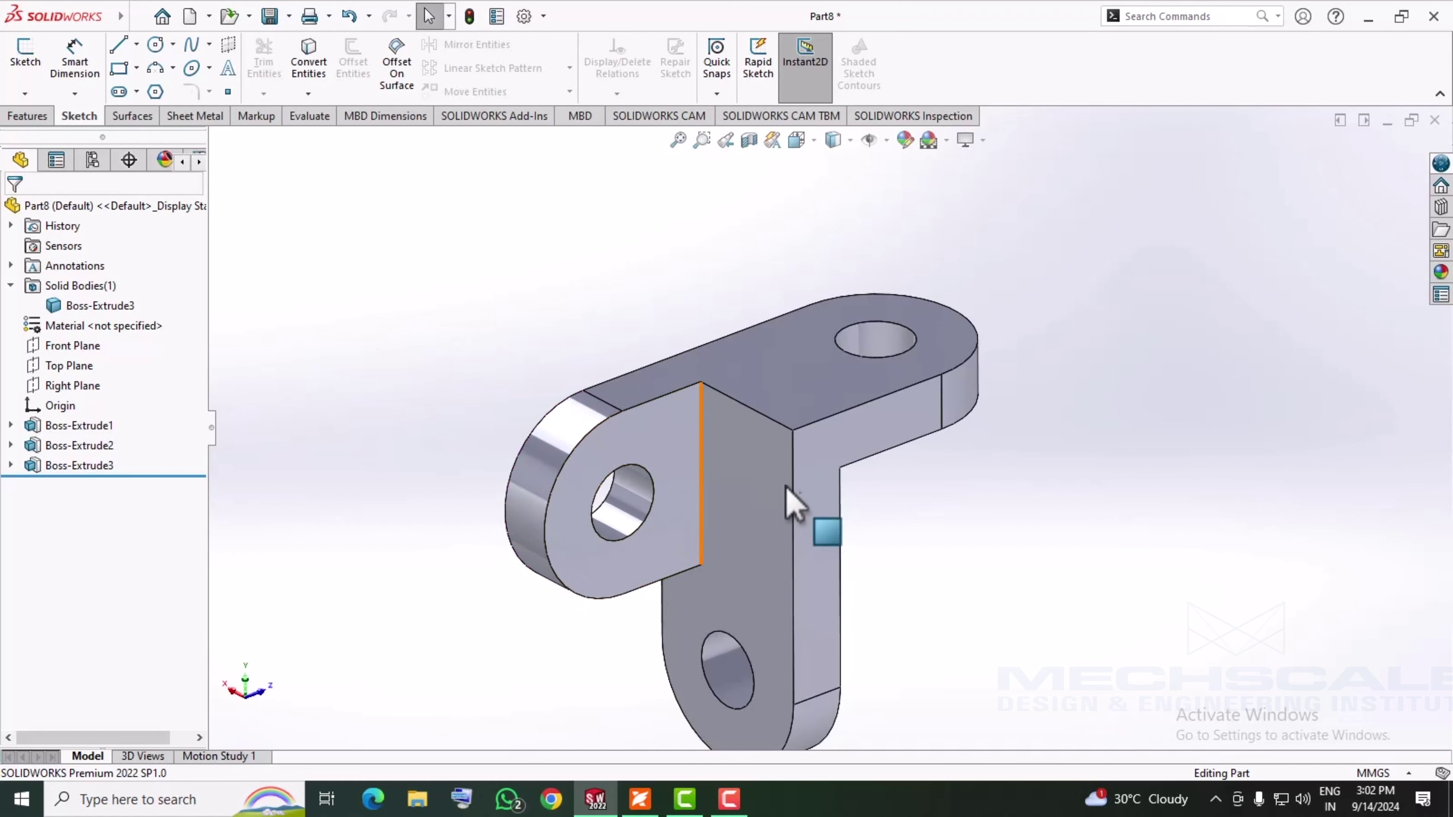
right_click(825, 476)
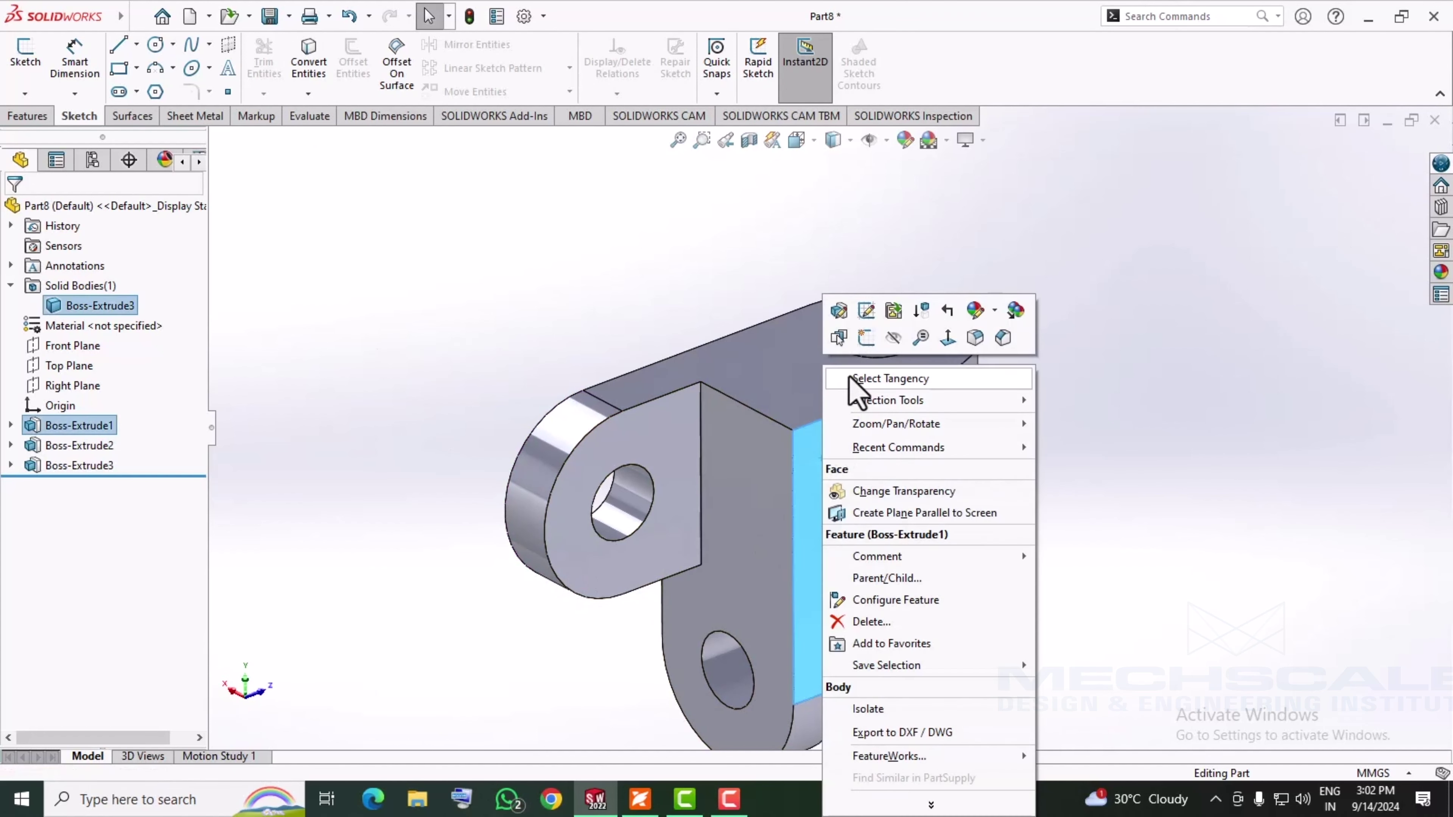
left_click(863, 350)
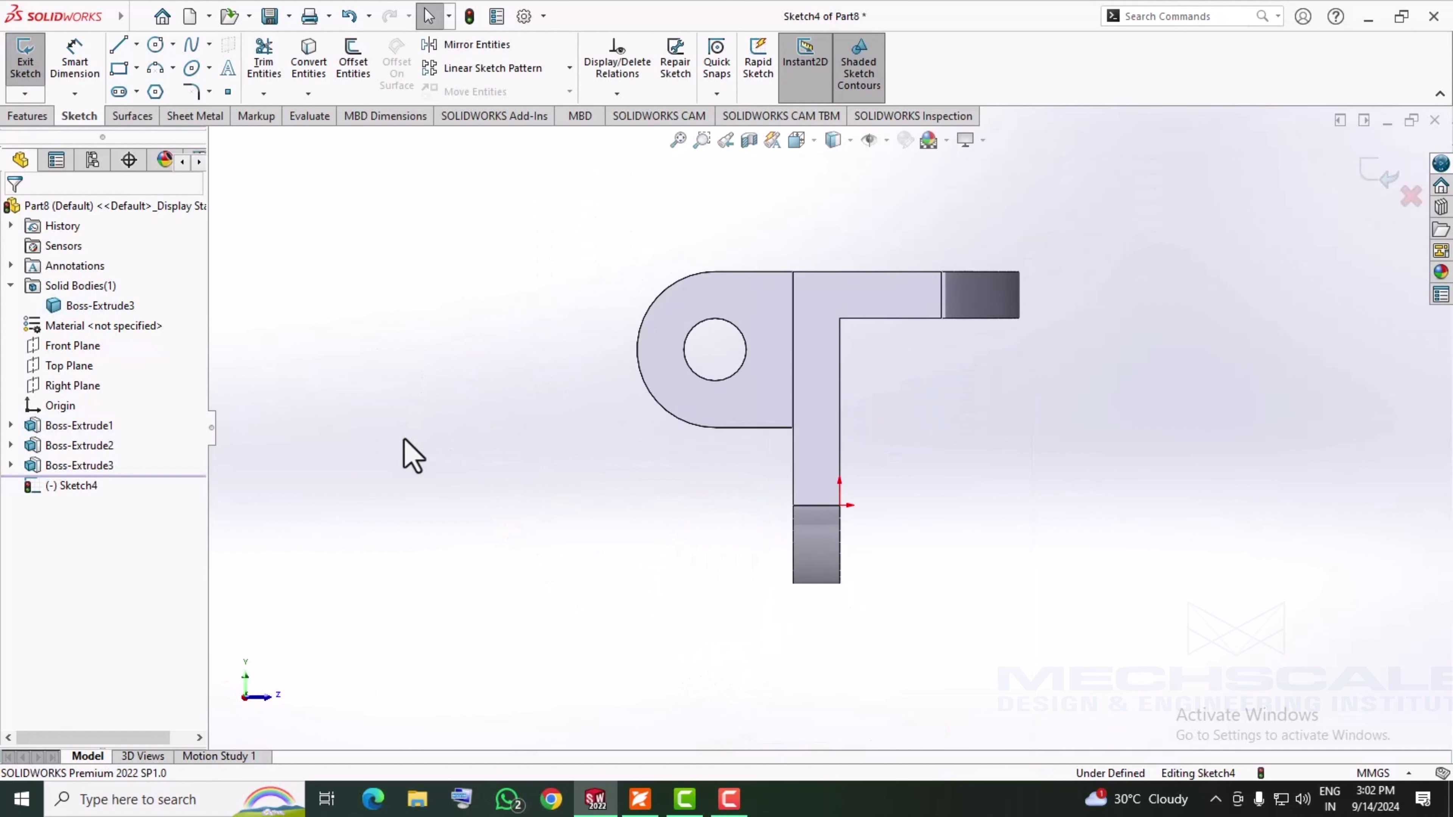
middle_click_drag(527, 340, 738, 421)
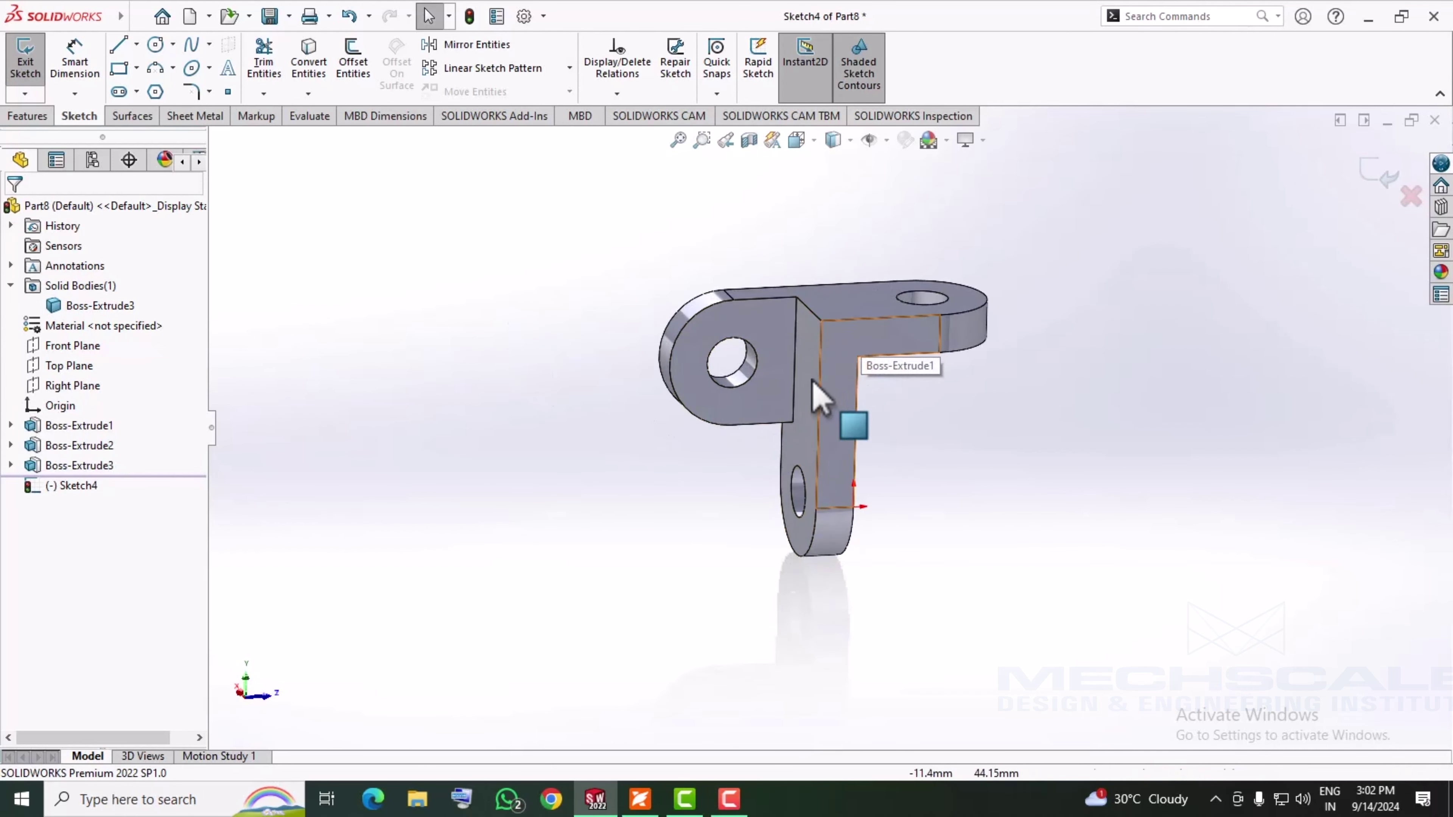
scroll(800, 355, "down", 3)
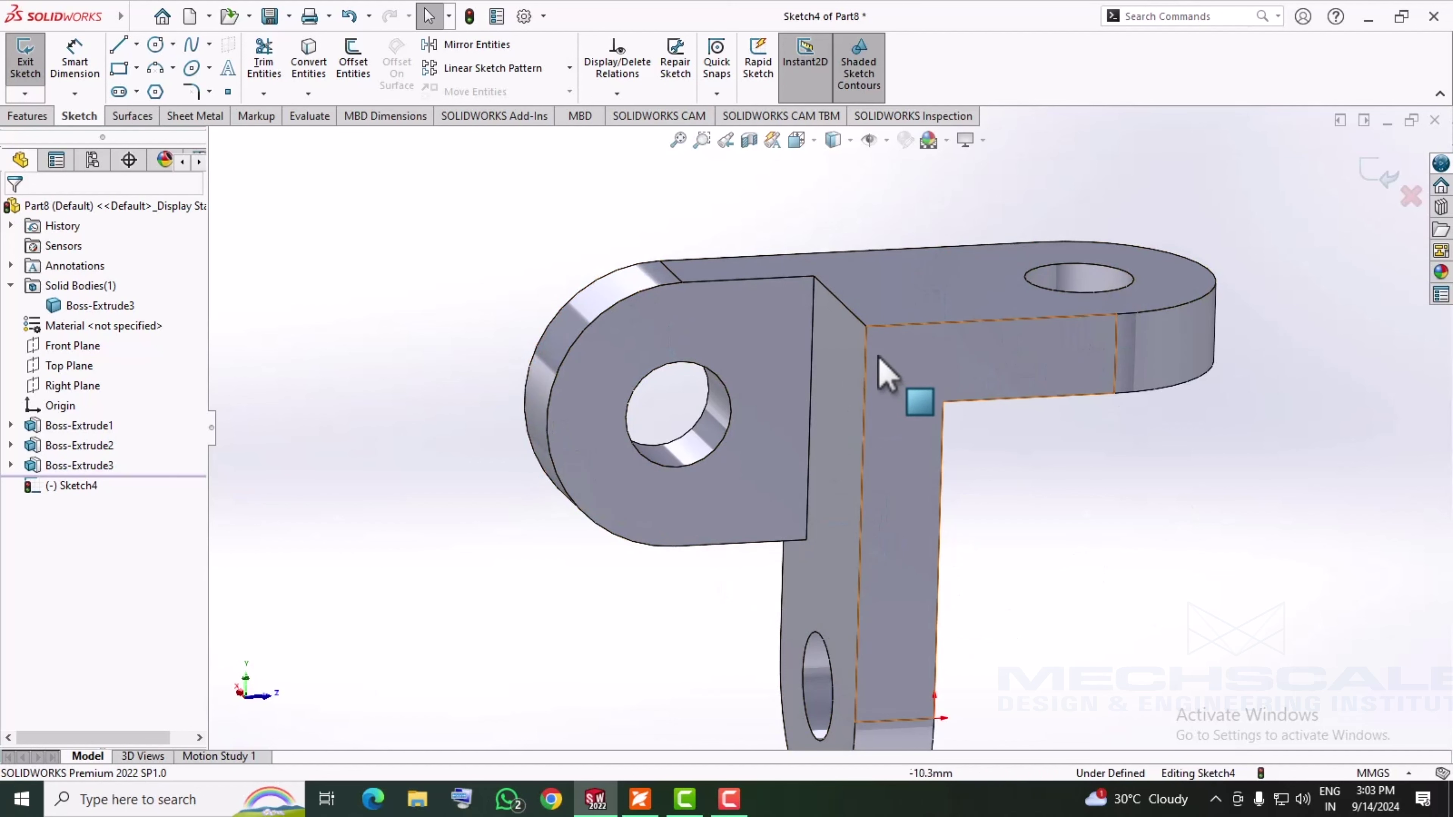
- Convert the first ear's rounded outline and Ø16 hole edge into Sketch4, then exit the sketch
left_click(303, 72)
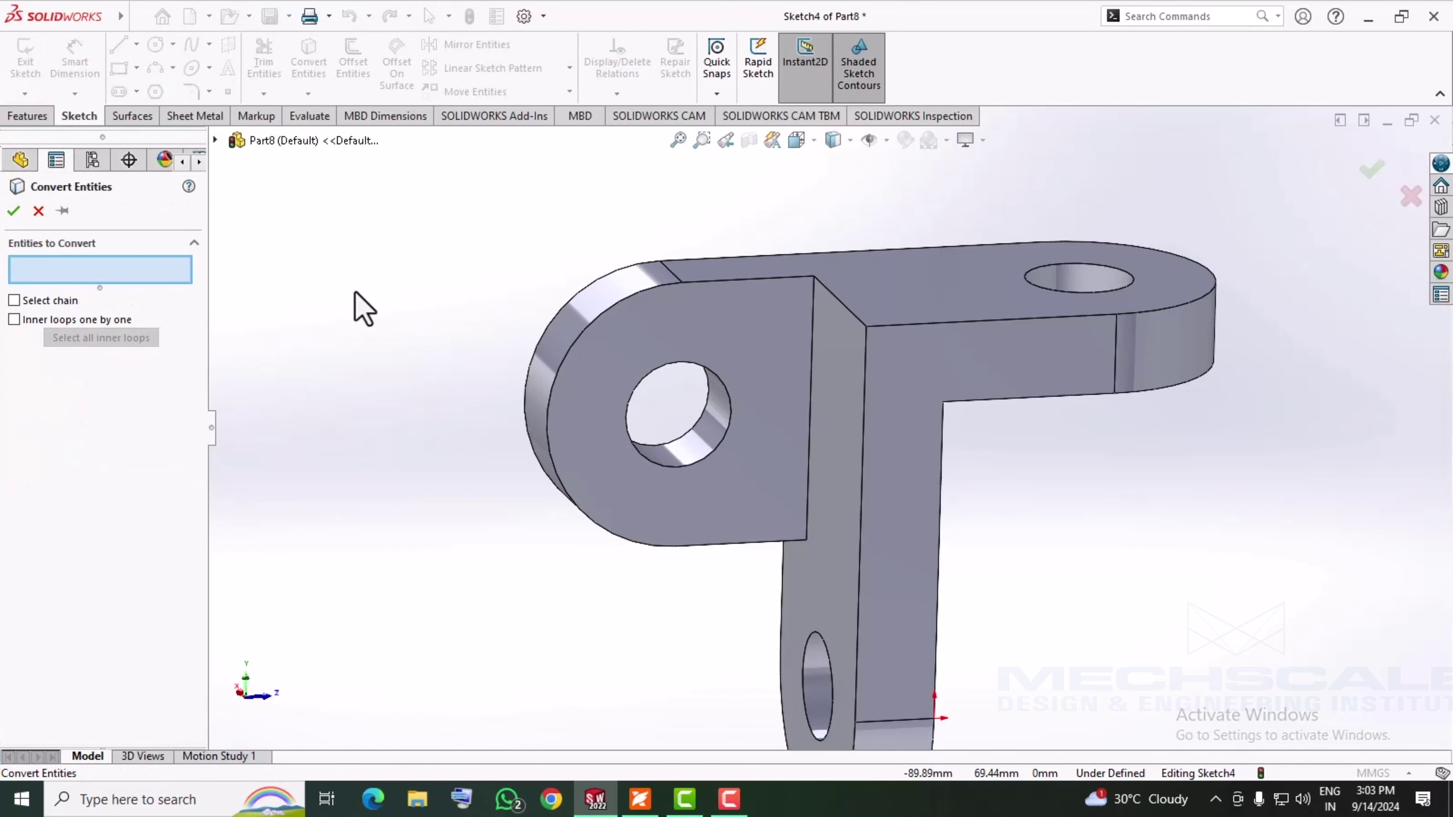
left_click(747, 312)
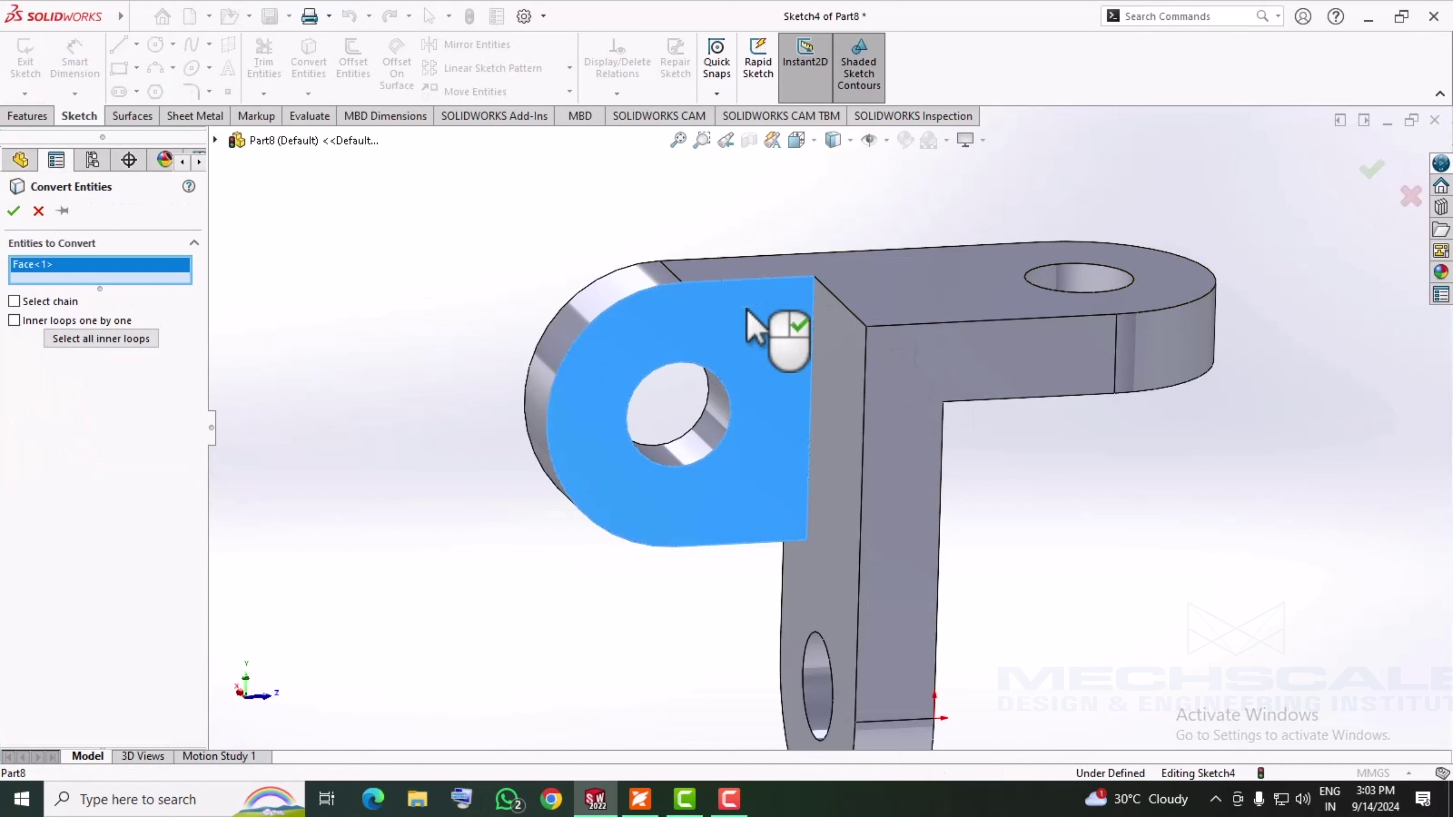
left_click(13, 211)
mouse_move(382, 565)
middle_mouse_down()
mouse_move(457, 583)
mouse_move(506, 627)
mouse_move(405, 590)
mouse_move(405, 623)
middle_mouse_up()
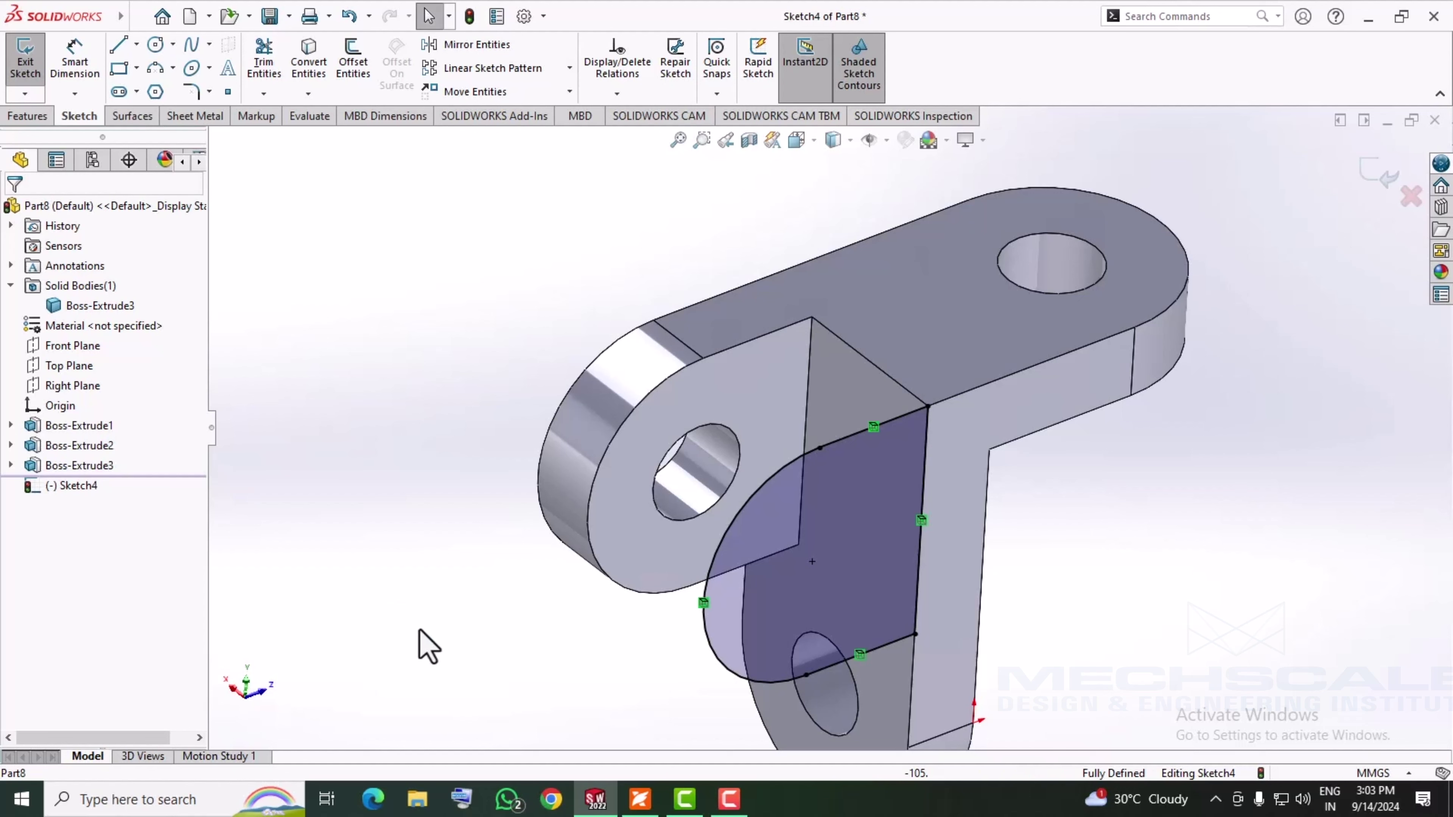
left_click(309, 62)
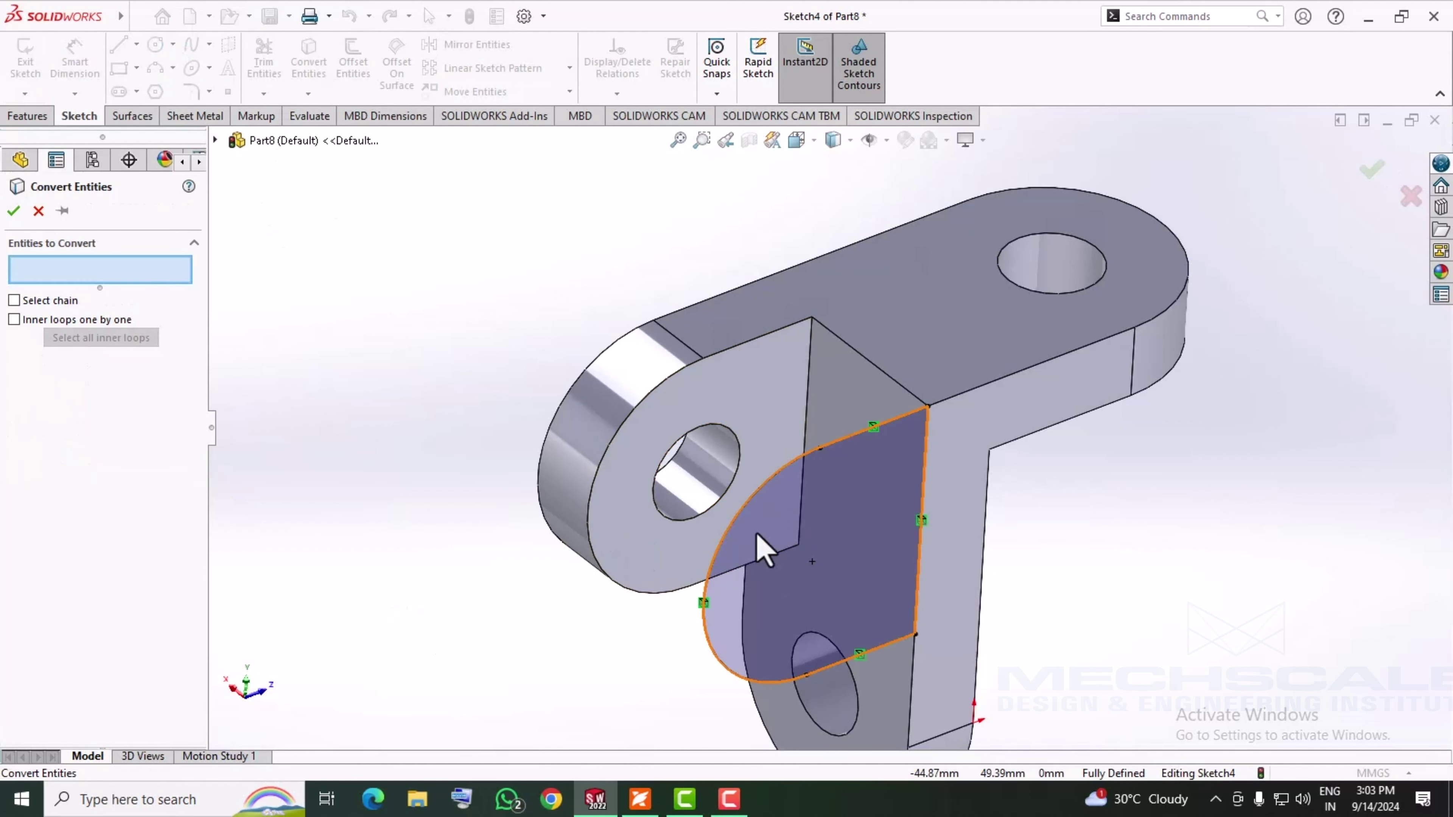
left_click(736, 440)
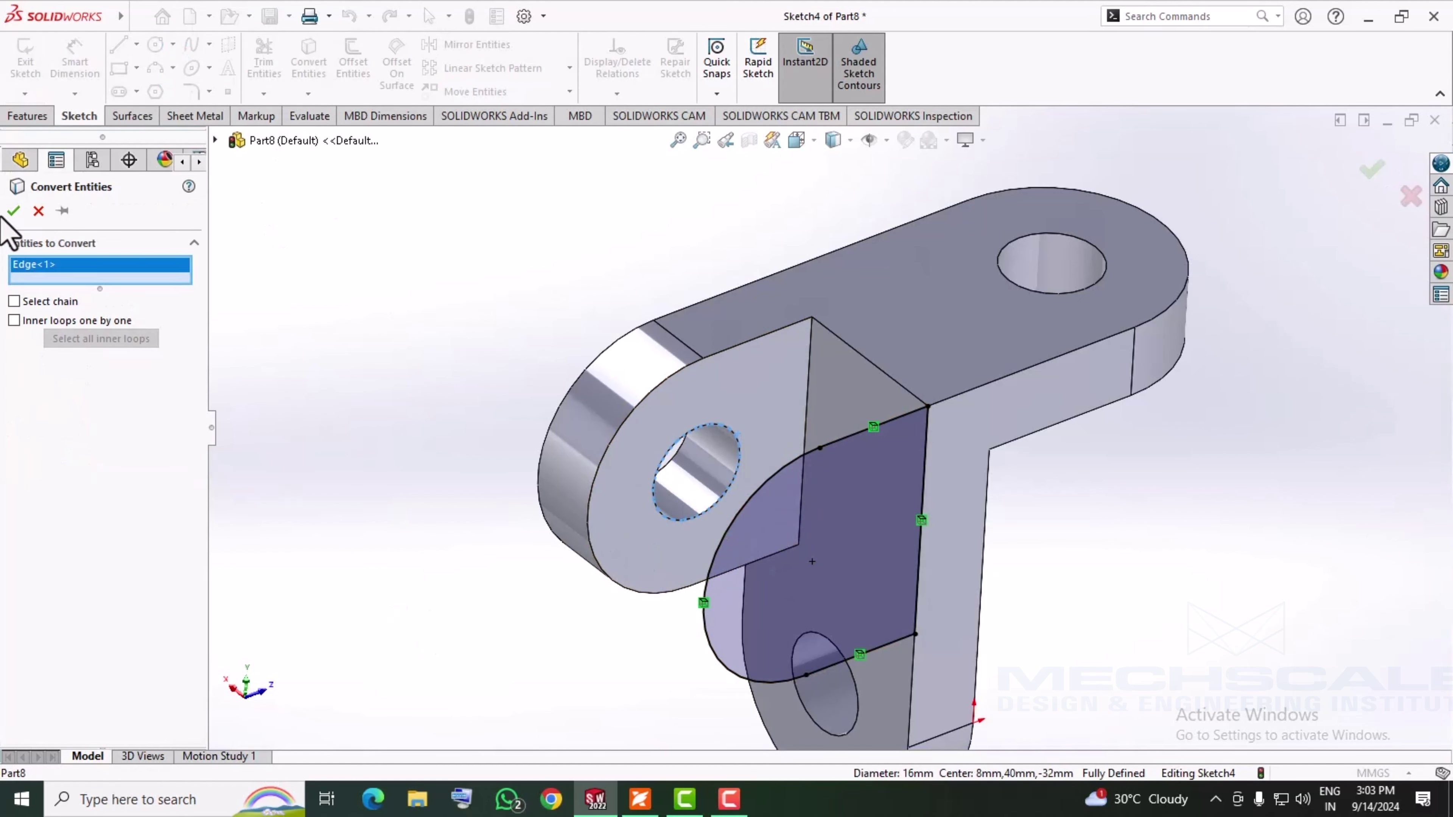
left_click(13, 211)
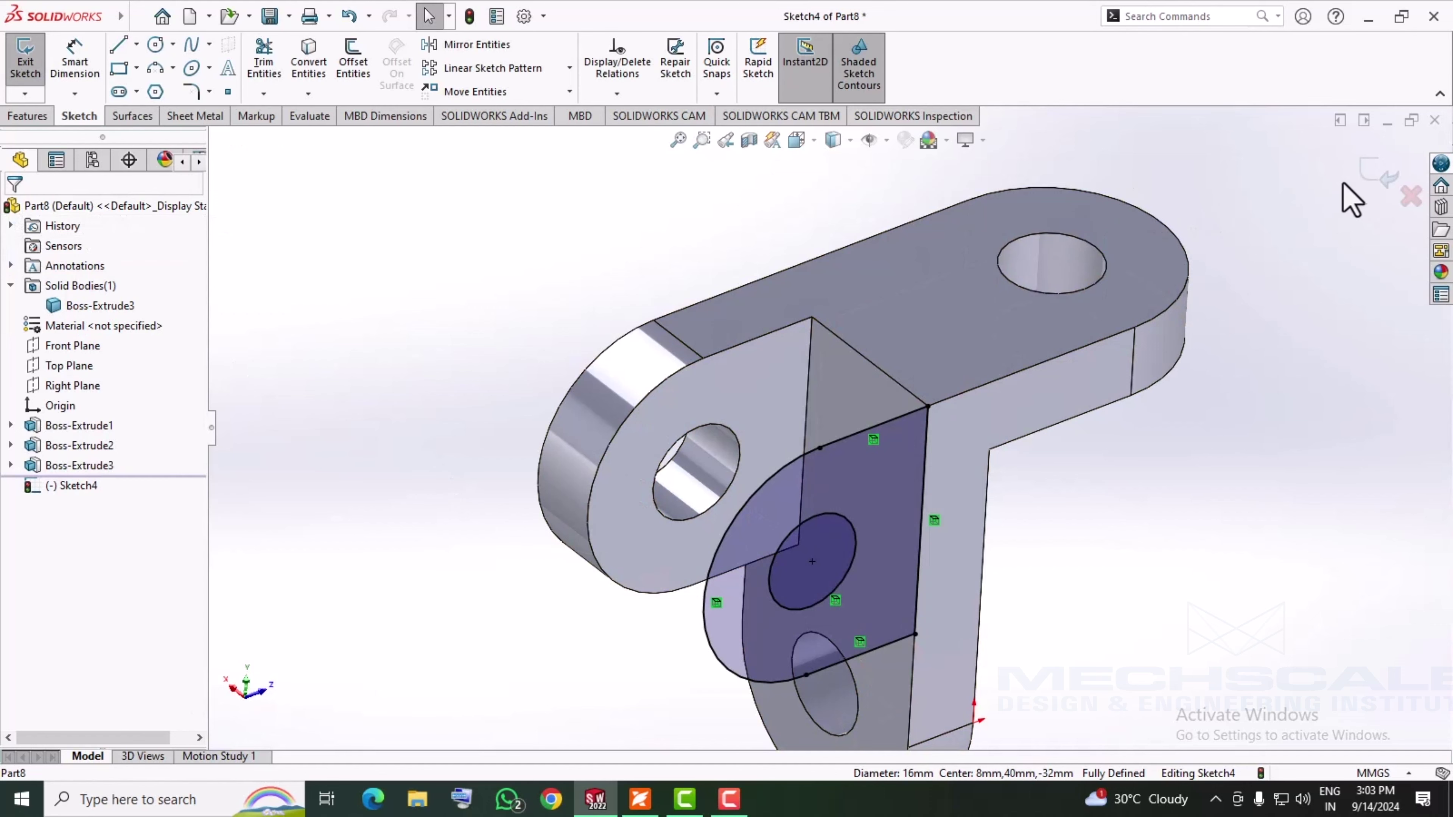
left_click(1367, 178)
mouse_move(389, 382)
middle_mouse_down()
mouse_move(480, 492)
mouse_move(608, 470)
mouse_move(518, 464)
mouse_move(541, 298)
middle_mouse_up()
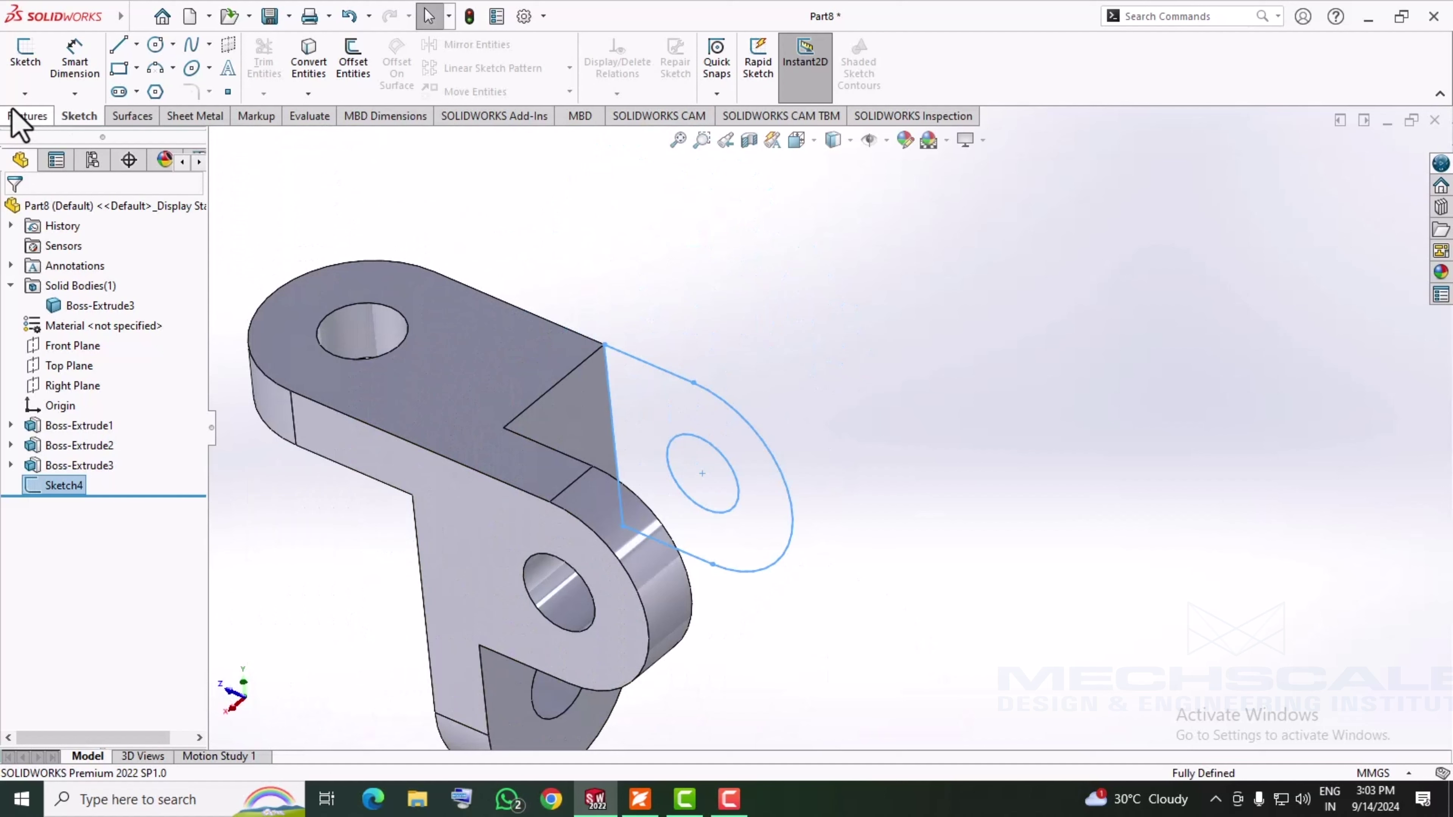
- Extrude Sketch4 12 mm in the reversed direction into the second side ear
left_click(27, 116)
left_click(33, 57)
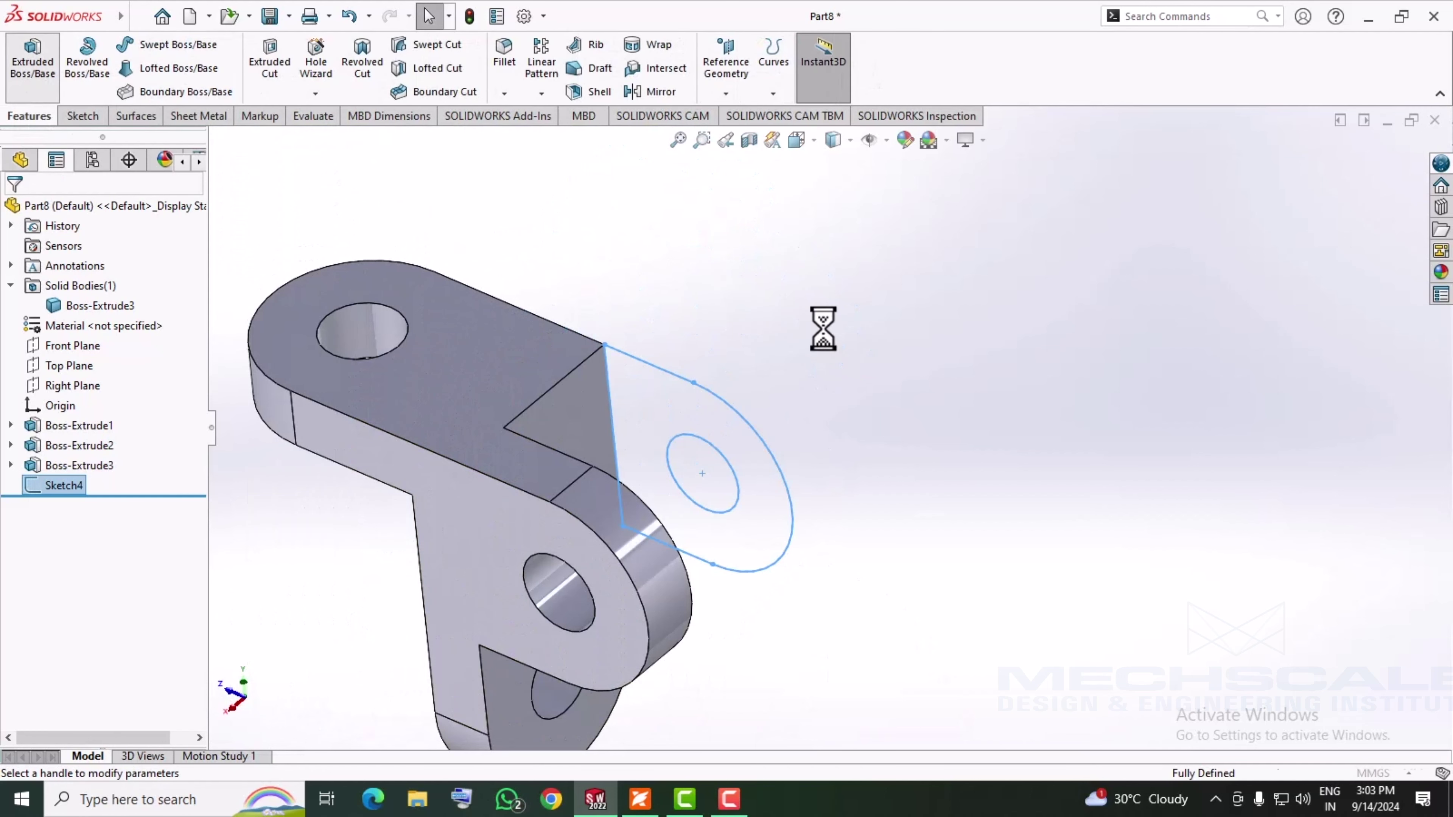
left_click(18, 318)
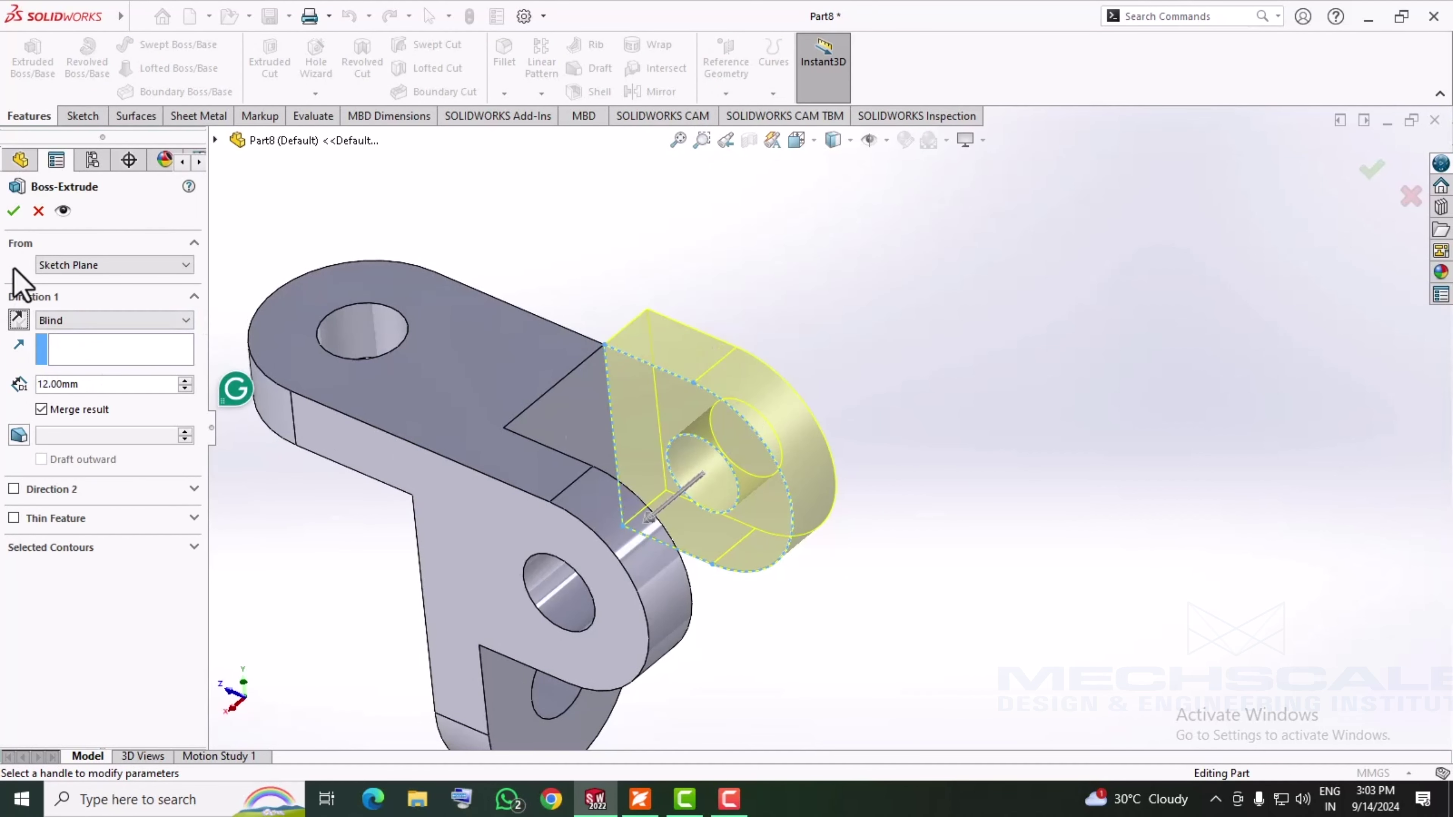
left_click(14, 210)
scroll(970, 507, "up", 3)
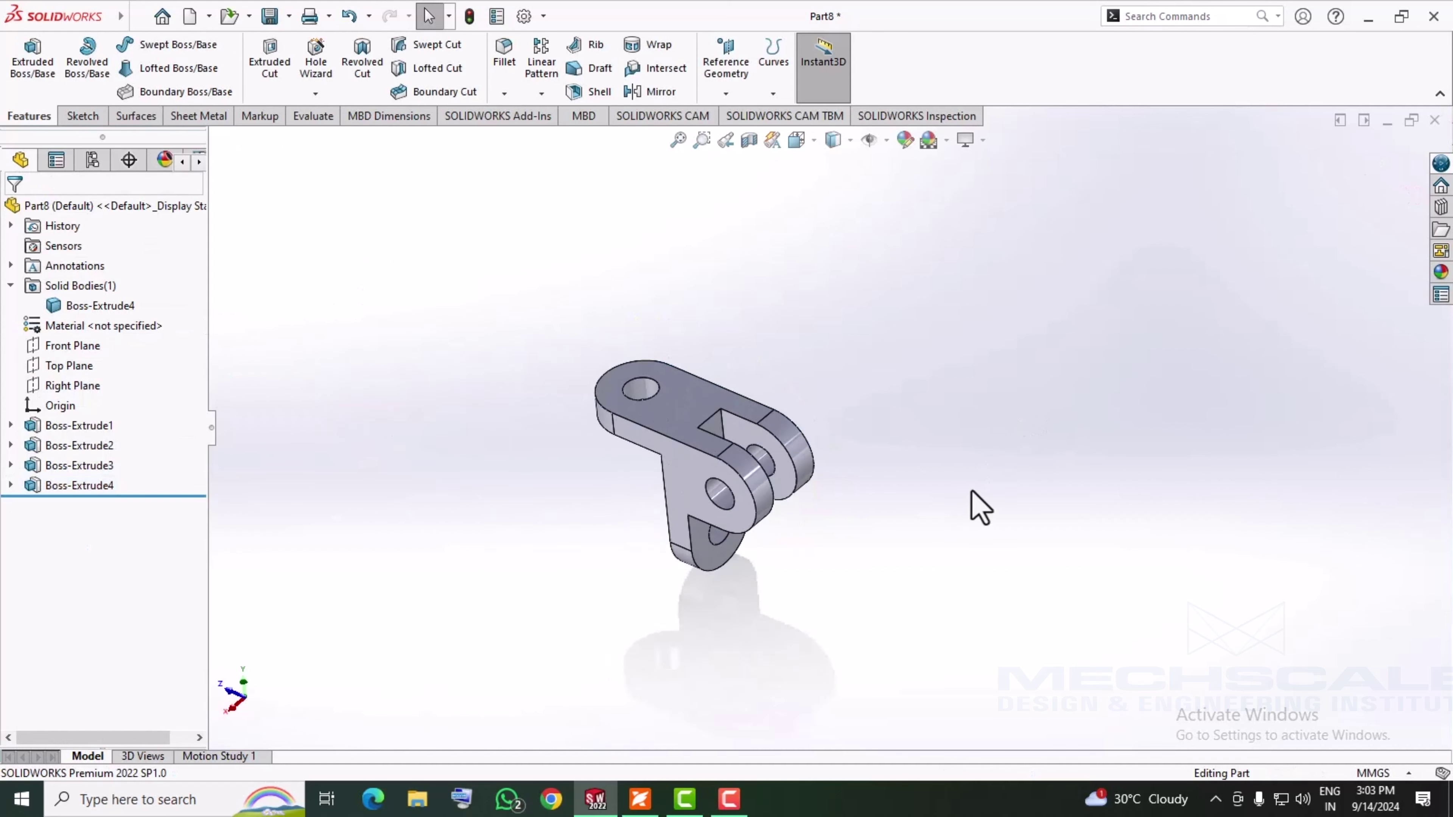
mouse_move(973, 503)
middle_mouse_down()
mouse_move(1008, 531)
mouse_move(918, 616)
mouse_move(869, 555)
middle_mouse_up()
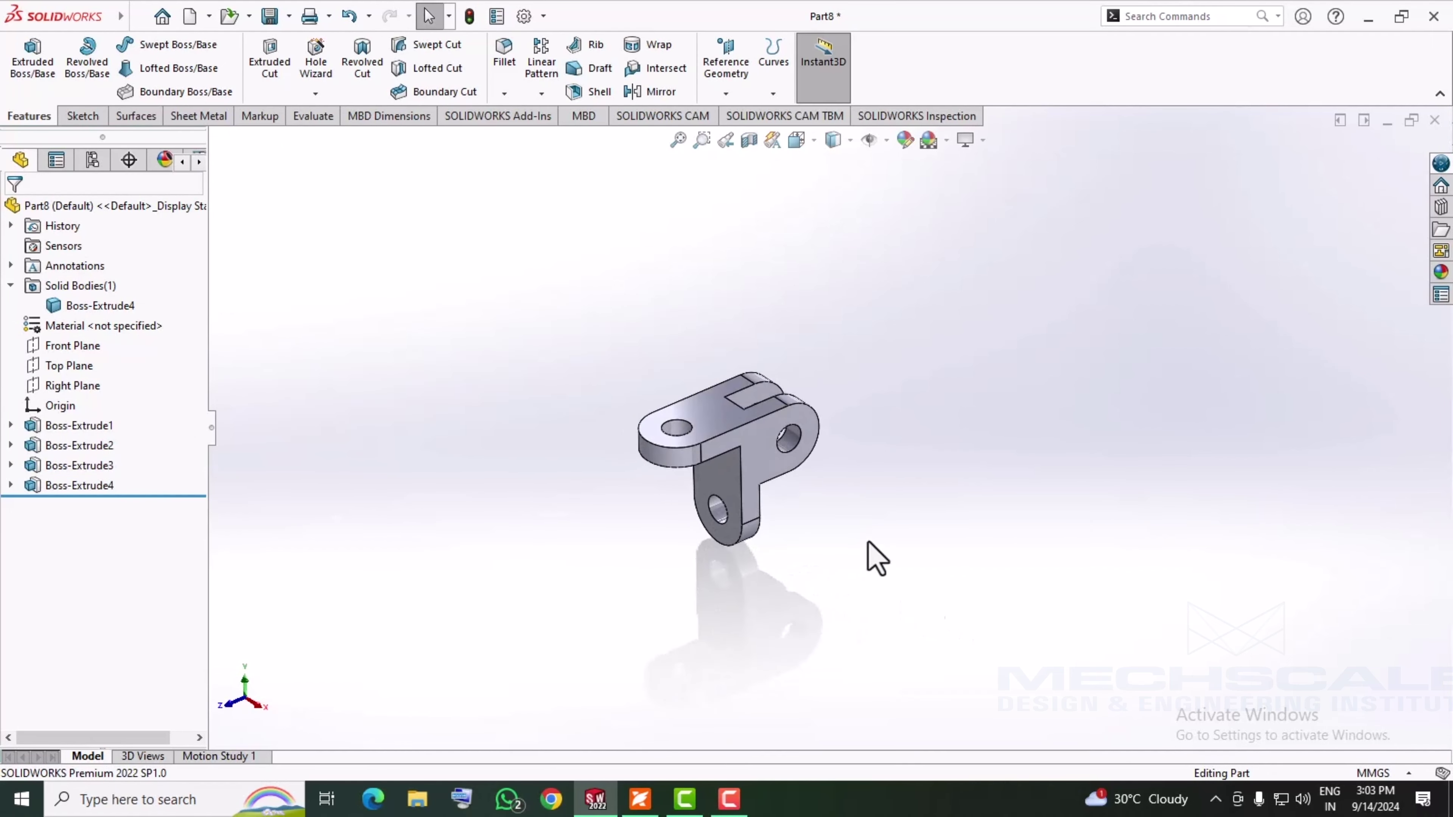
- Inspect the finished clevis ears and bring the PDF drawing back to the front
scroll(593, 315, "down", 3)
scroll(601, 314, "down", 3)
mouse_move(601, 314)
middle_mouse_down()
mouse_move(639, 432)
mouse_move(596, 331)
middle_mouse_up()
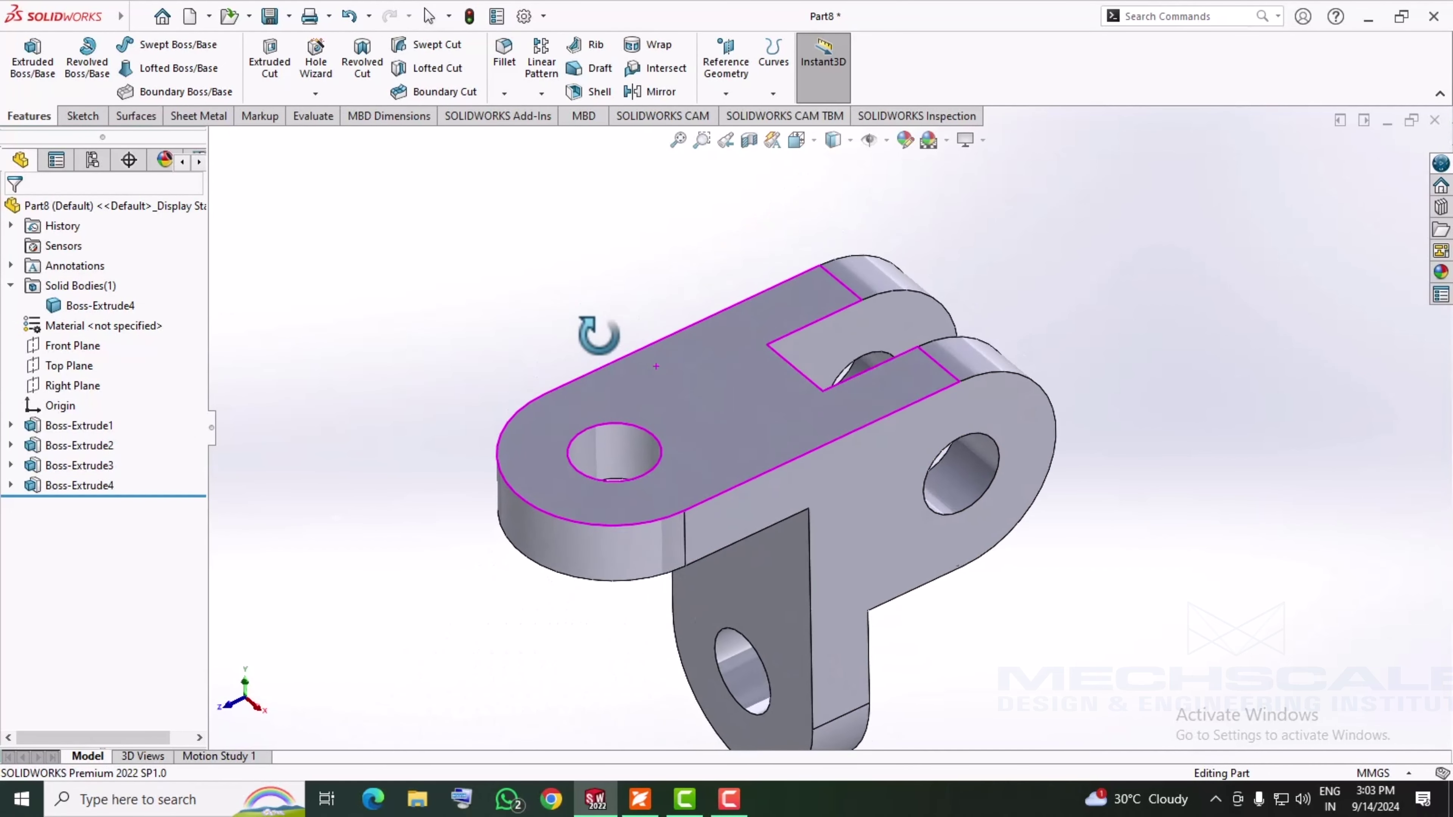
left_click(653, 807)
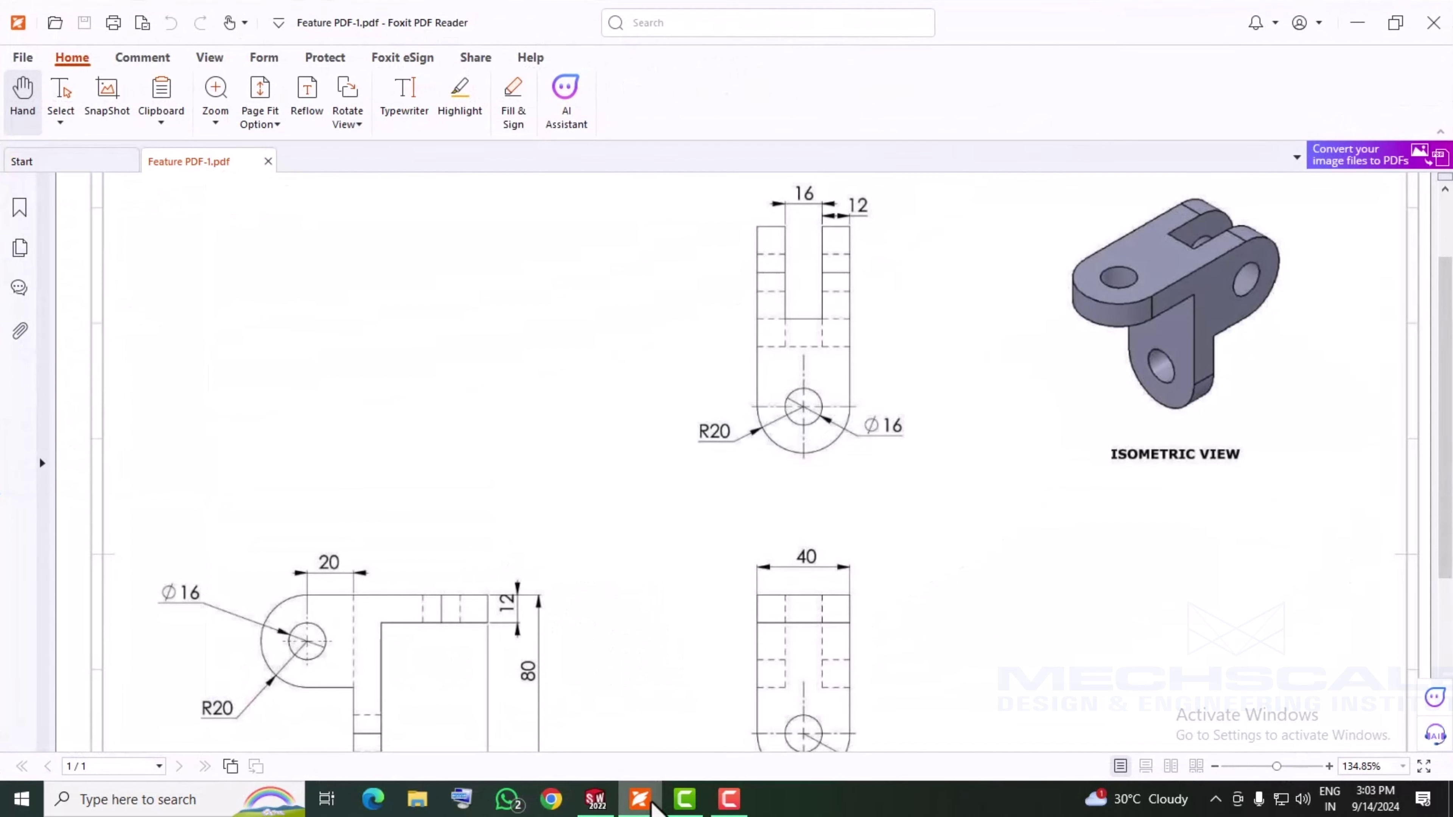